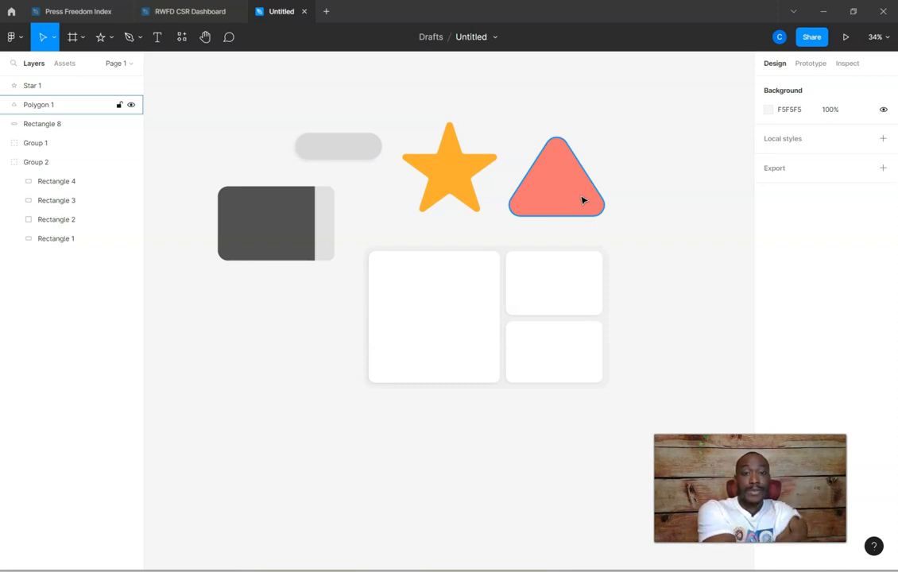
Examine the sample shapes and the grouped card layout on the canvas
click(314, 238)
click(535, 367)
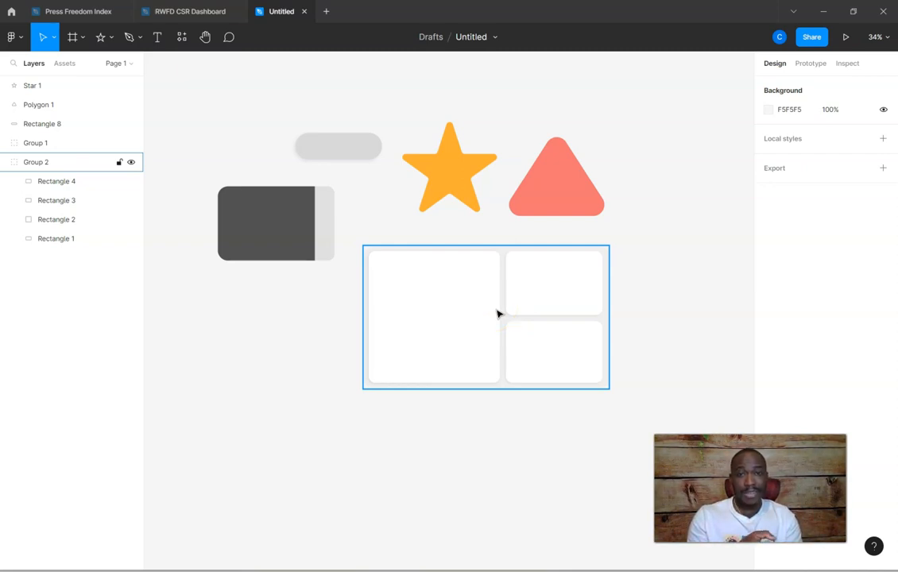
click(118, 138)
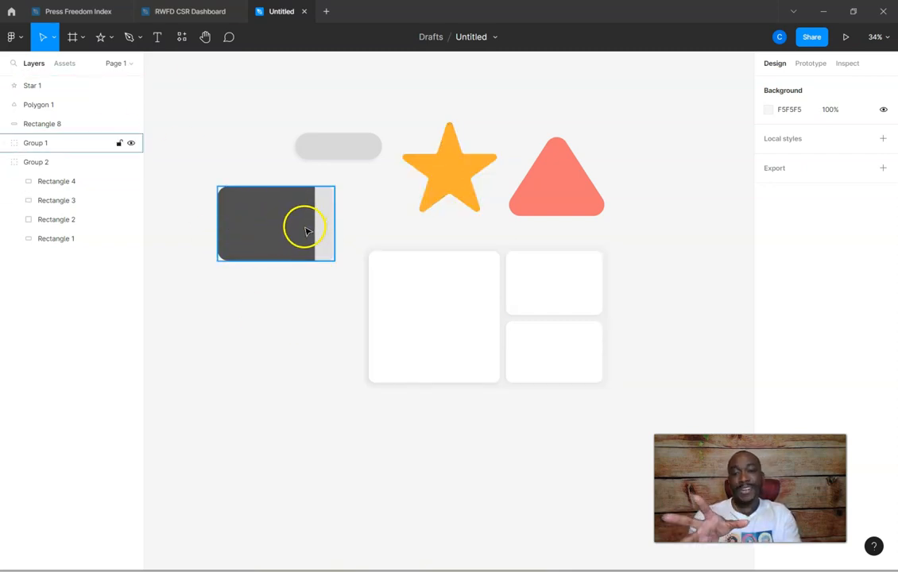
click(349, 142)
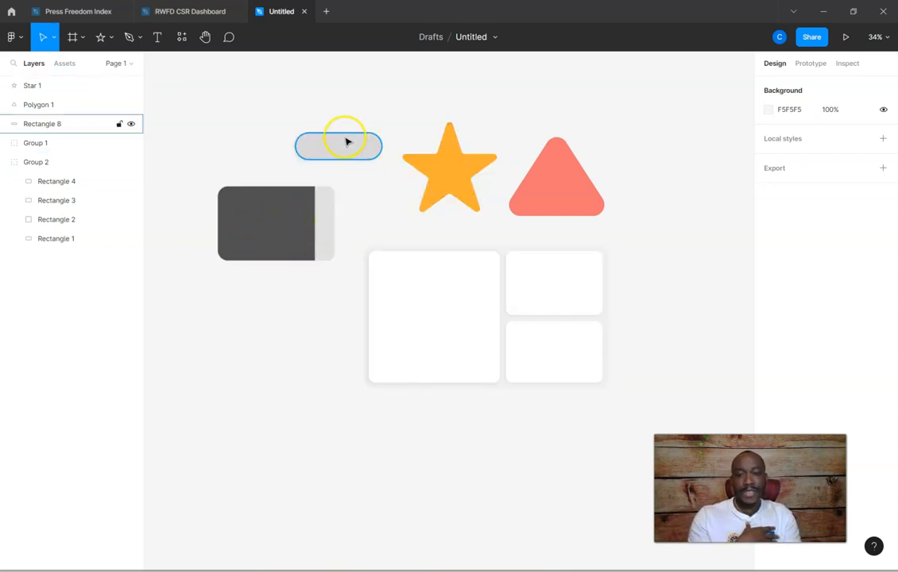
click(449, 157)
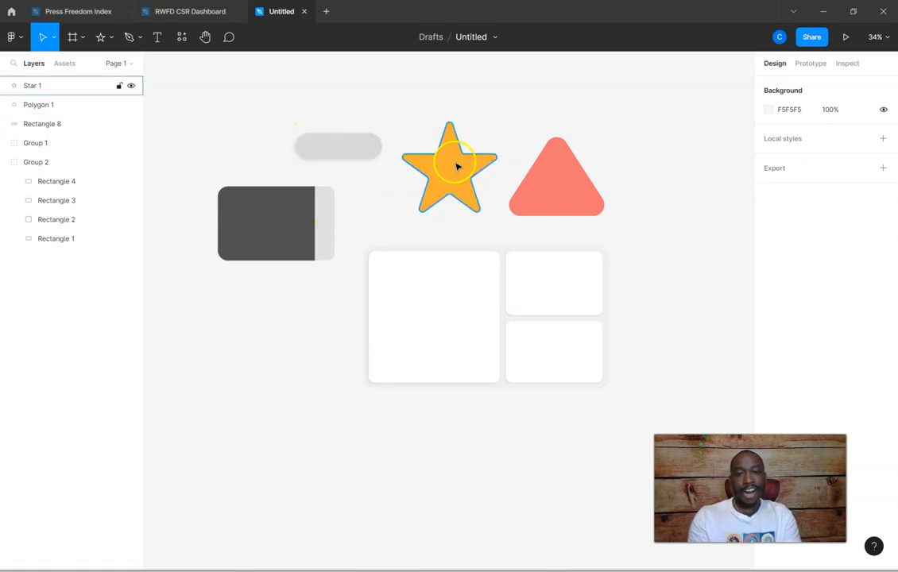
click(568, 186)
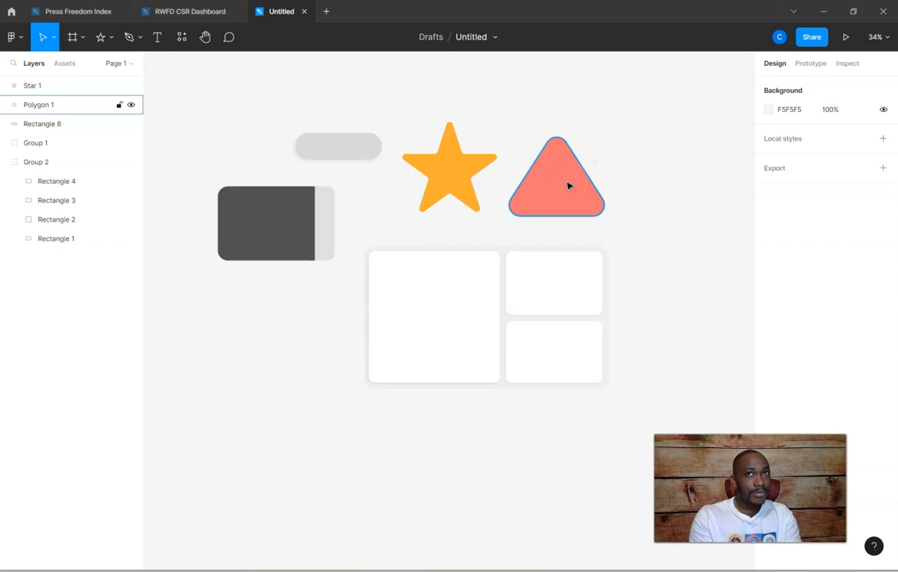
click(565, 175)
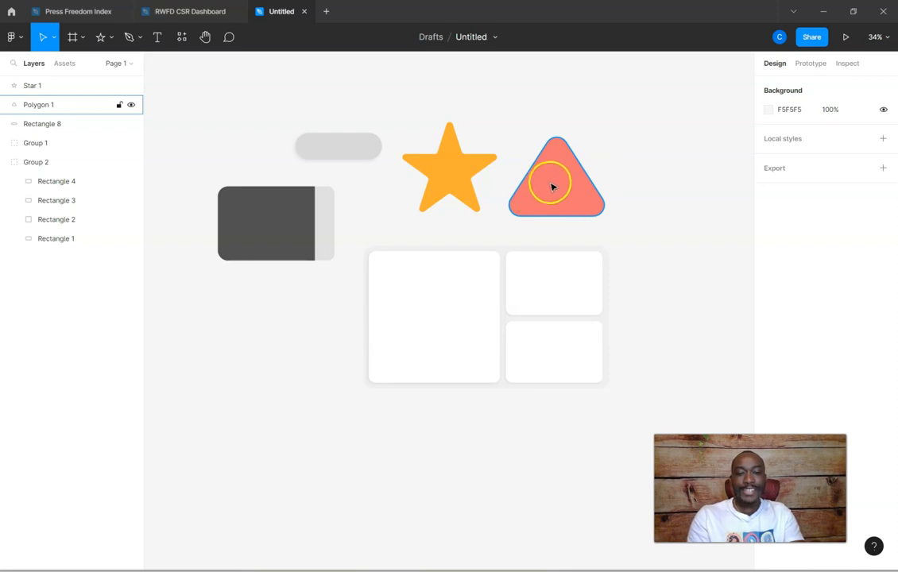
click(486, 344)
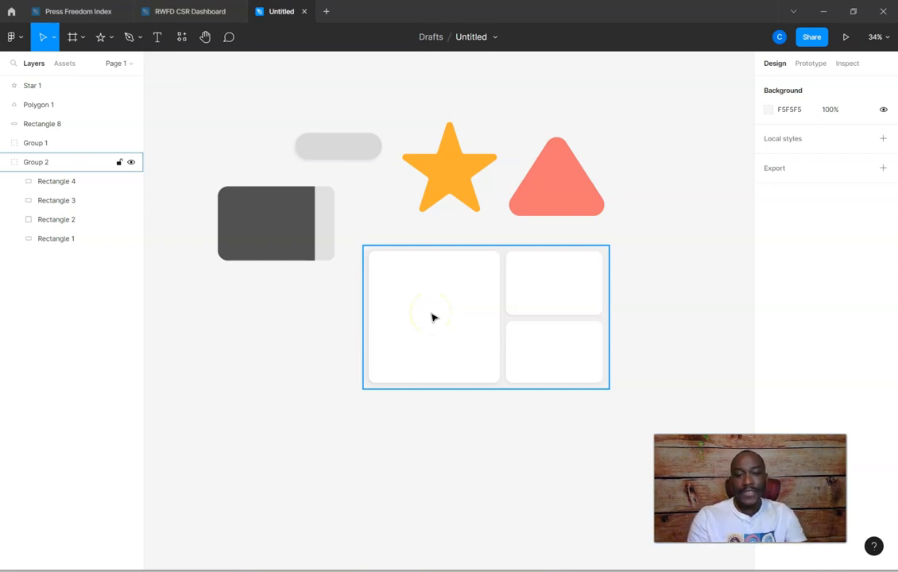
scroll(418, 313, down, 6)
scroll(417, 314, up, 1)
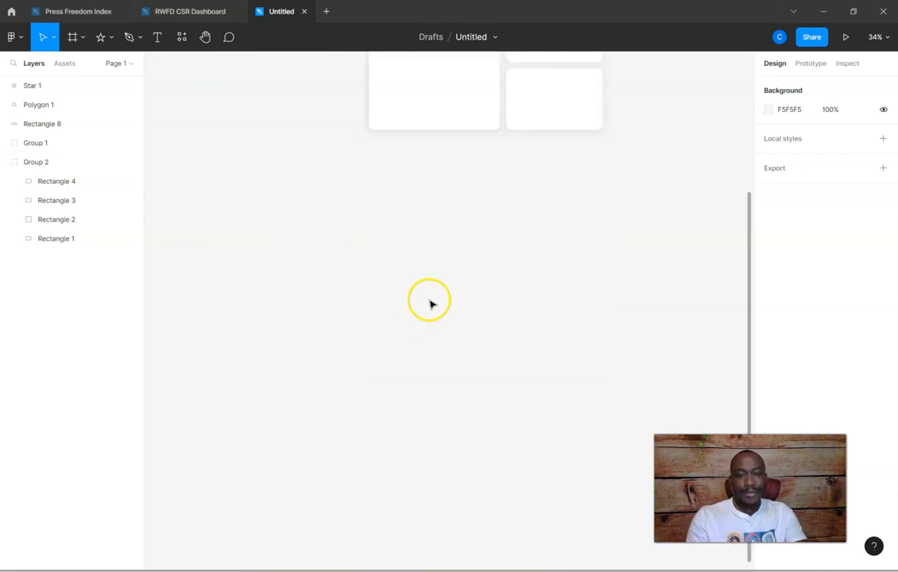
scroll(389, 312, up, 3)
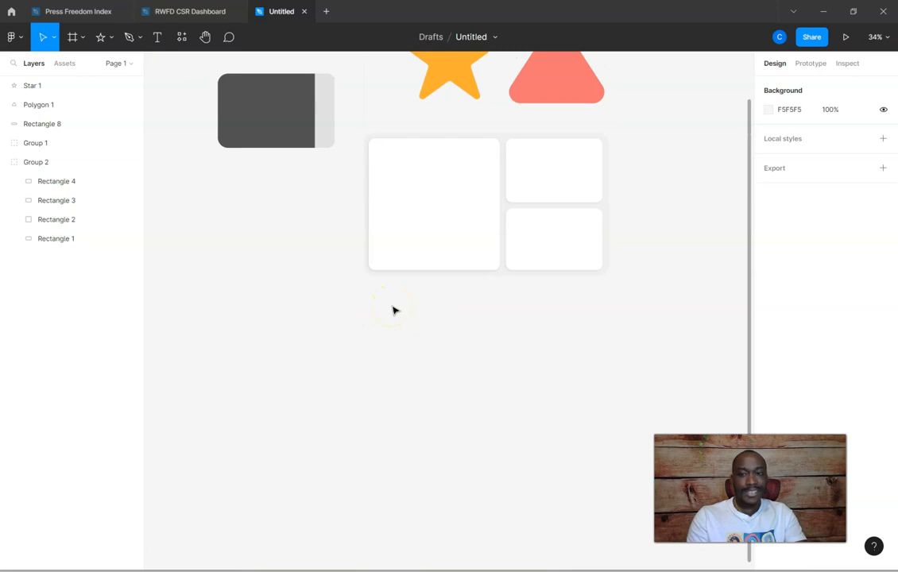
Create a new blank design file, check the sample shapes file once more and return to the blank file
click(10, 12)
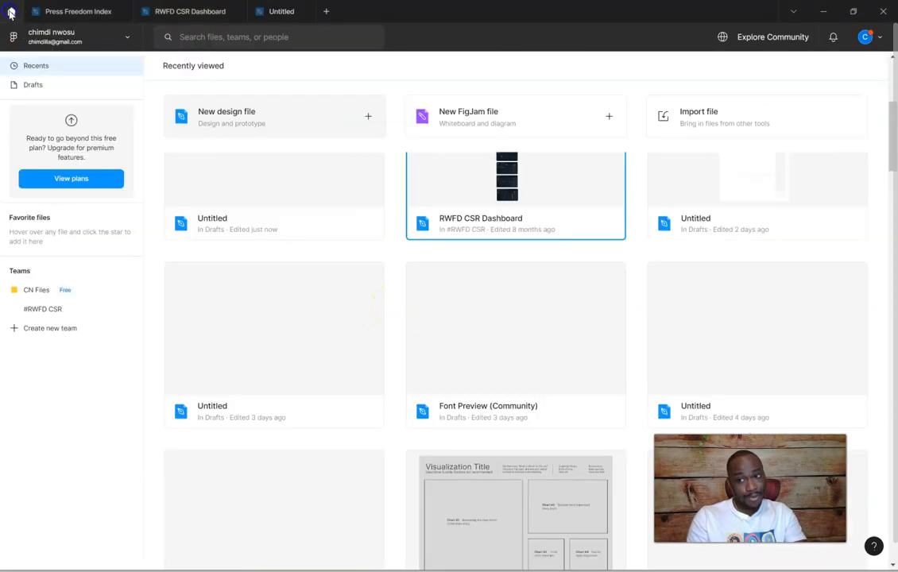
click(236, 114)
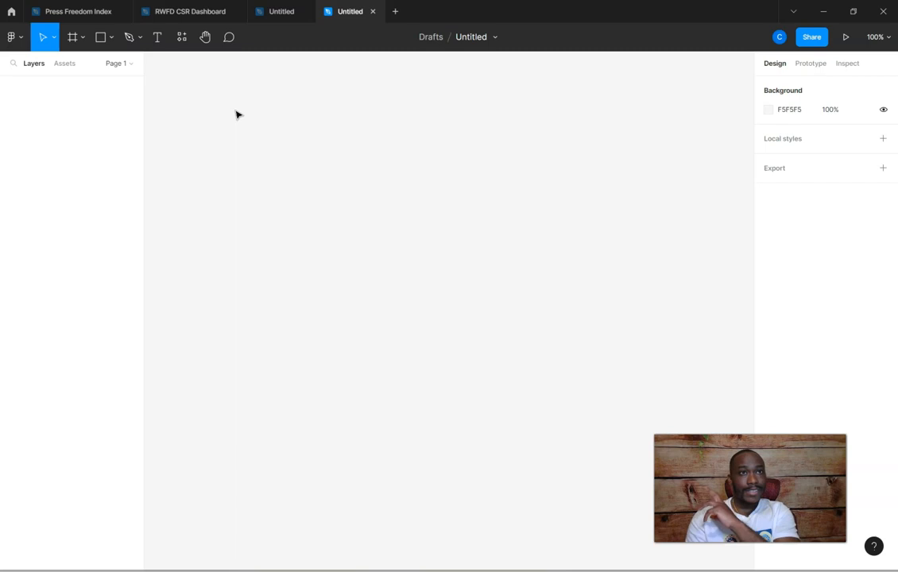
click(273, 22)
scroll(472, 167, up, 3)
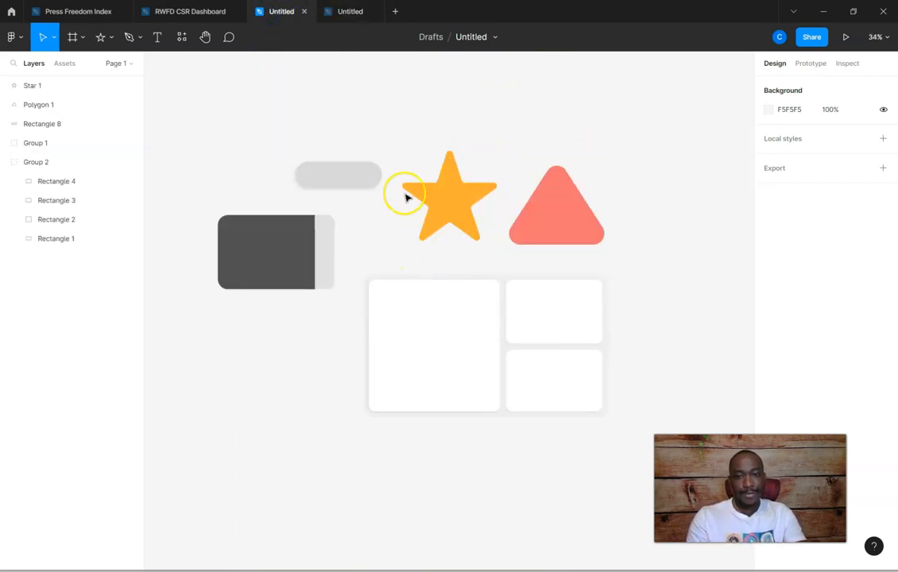
click(345, 15)
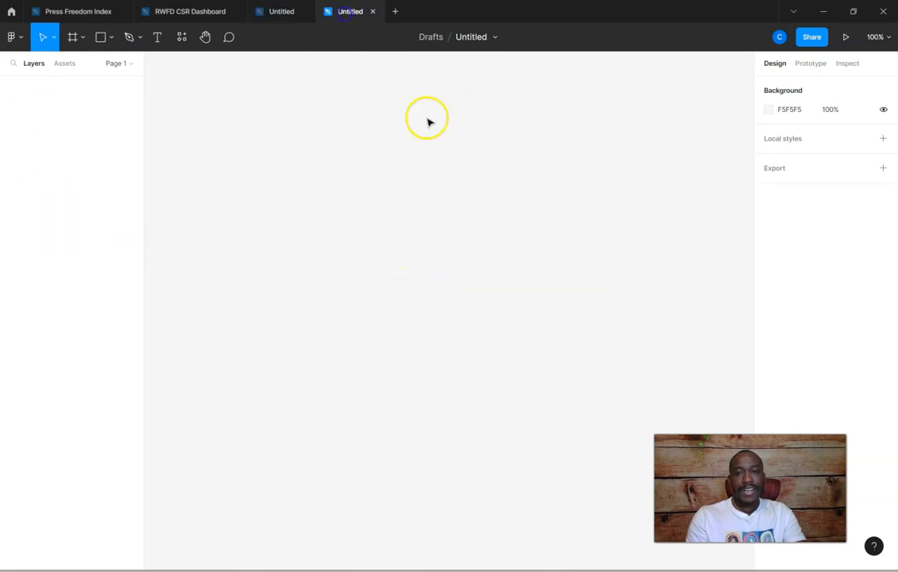
Draw a rectangle about 703 by 404 across the middle of the empty canvas
click(108, 37)
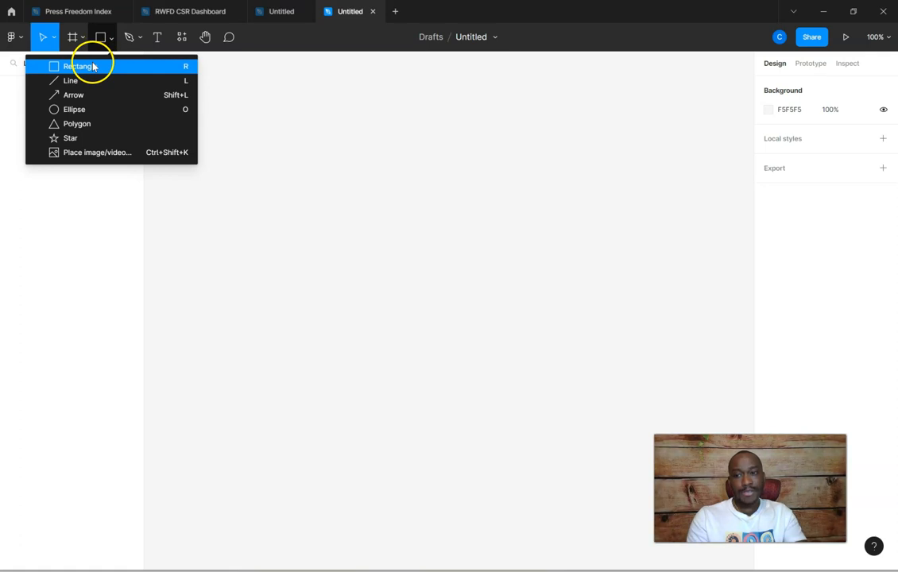
click(93, 65)
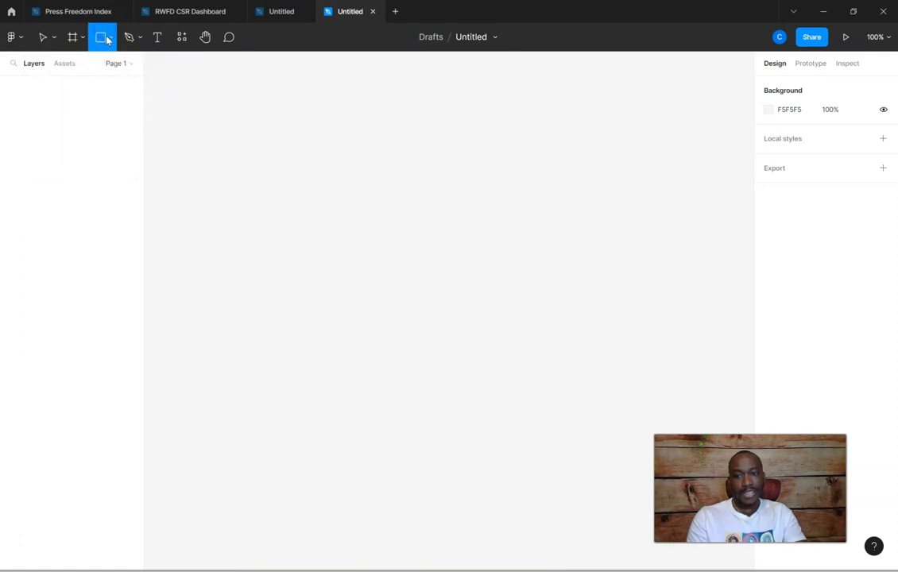
click(110, 38)
drag(247, 123, 666, 364)
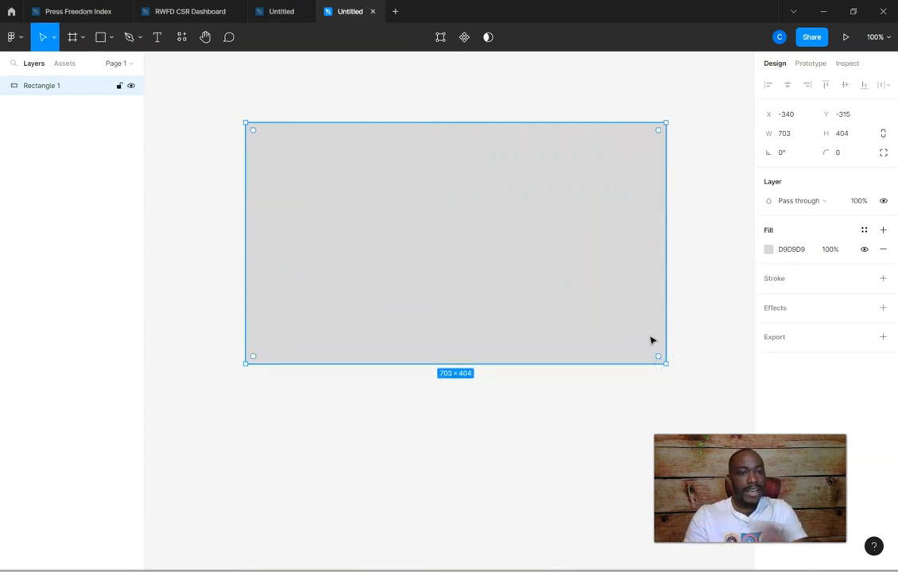
Set the rectangle's width to 1200 and height to 700, and move it to about X -542, Y -382
click(803, 132)
text(1200)
key(Tab)
text(700)
key(Return)
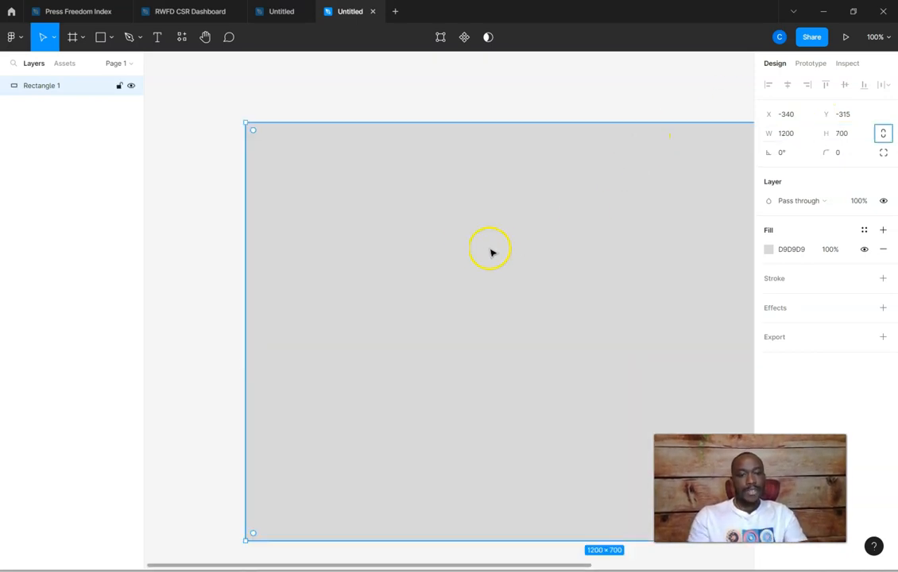
drag(471, 240, 355, 189)
scroll(380, 200, down, 1)
scroll(379, 200, down, 3)
scroll(381, 198, up, 1)
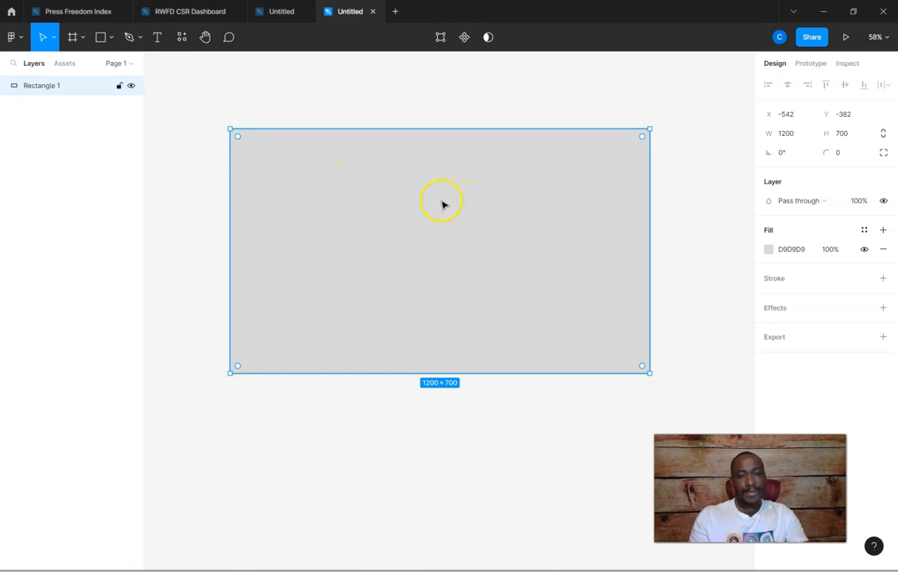
Change the rectangle's solid fill to the lighter grey EDEDED
click(769, 249)
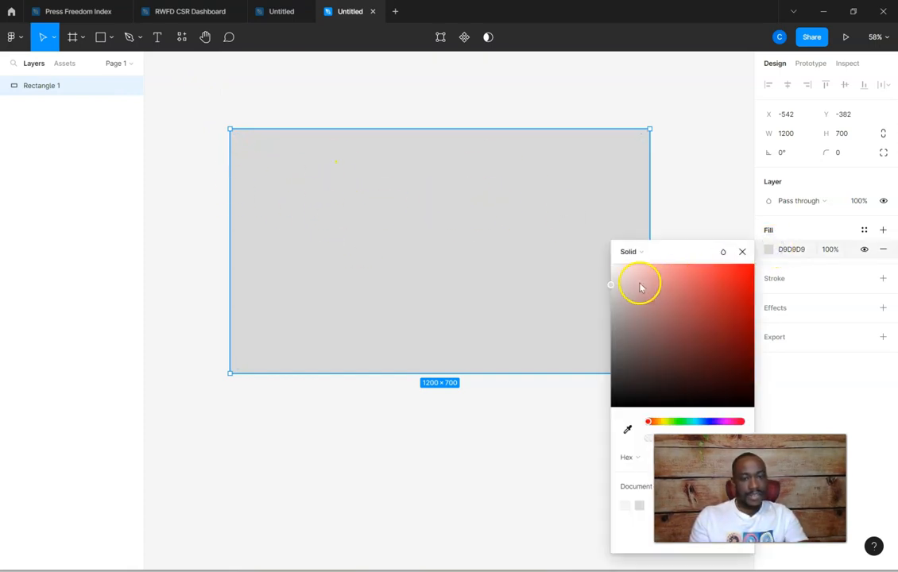
click(611, 279)
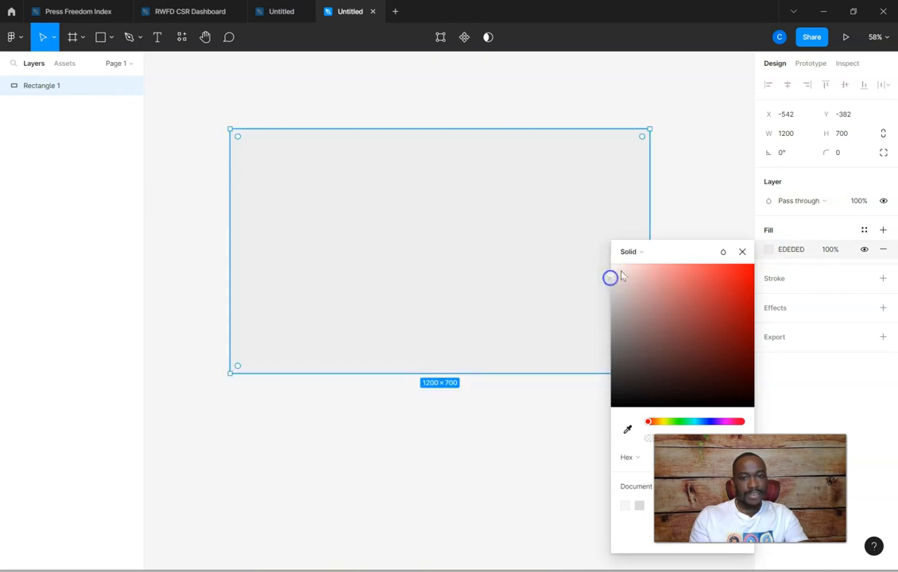
click(693, 160)
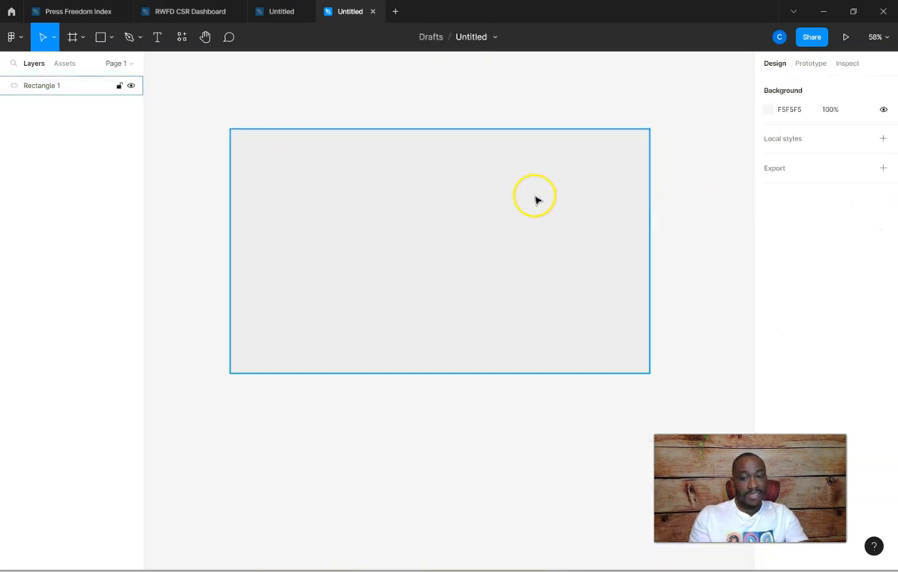
Round the rectangle's corners freehand to about 44, and set the corner radius to 5
click(487, 195)
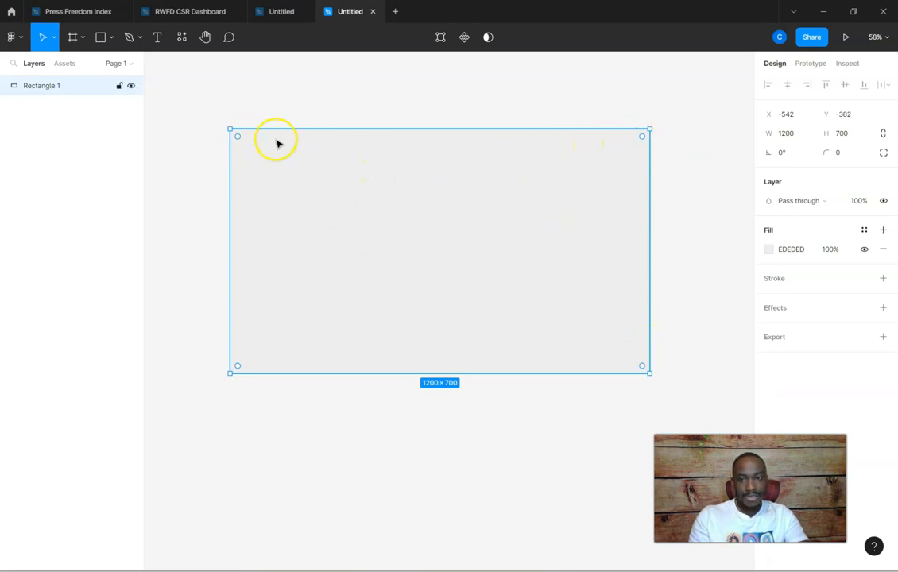
drag(237, 136, 250, 146)
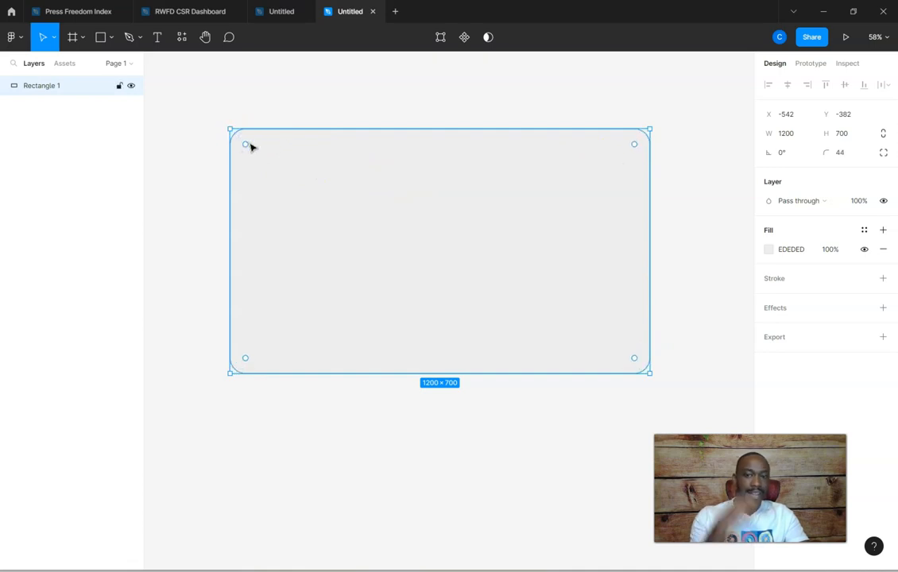
click(848, 157)
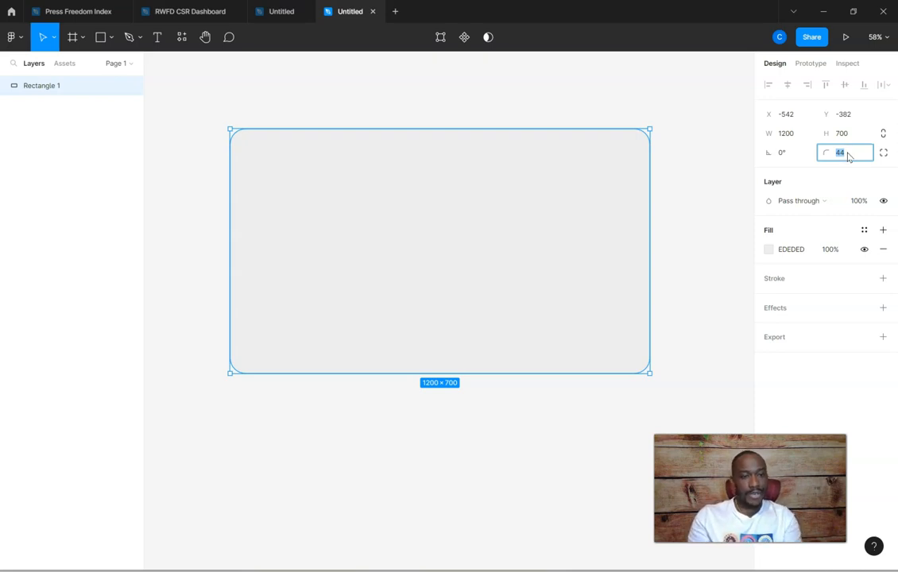
text(5)
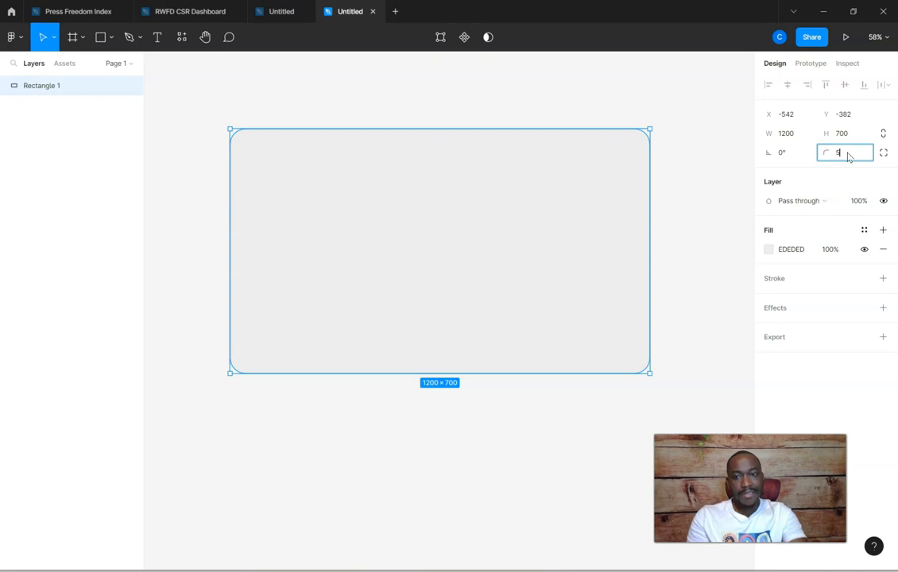
key(Tab)
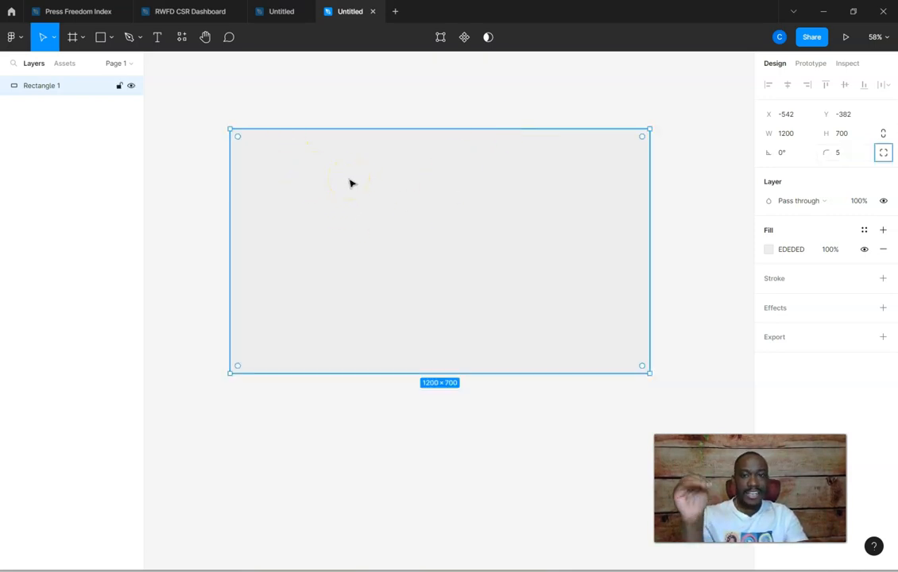
Try corner radii of 20 and 50 on the rectangle
click(846, 157)
text(20)
key(Tab)
click(534, 196)
click(854, 153)
text(50)
key(Tab)
click(413, 253)
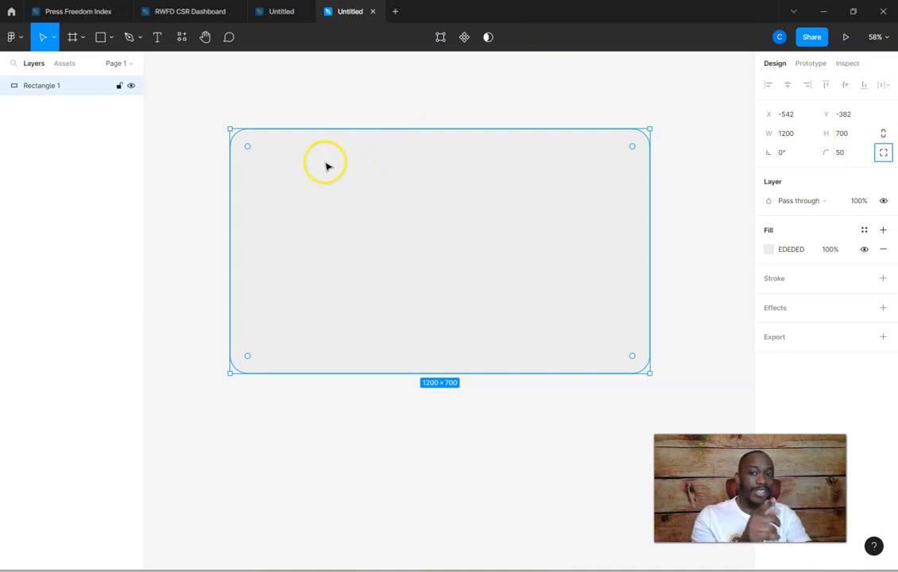
Round the rectangle's corners to the maximum radius of 350, and reduce the radius to 25
drag(247, 146, 641, 245)
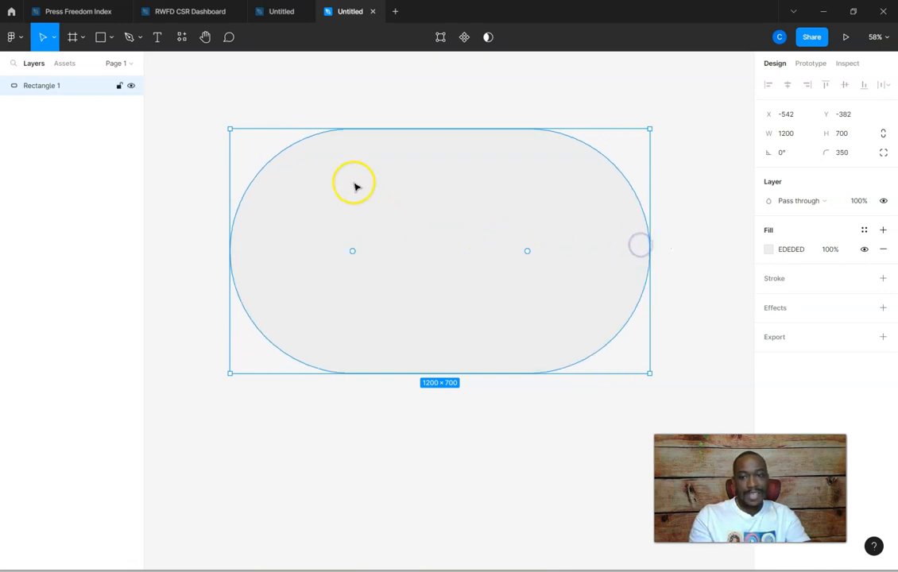
click(431, 93)
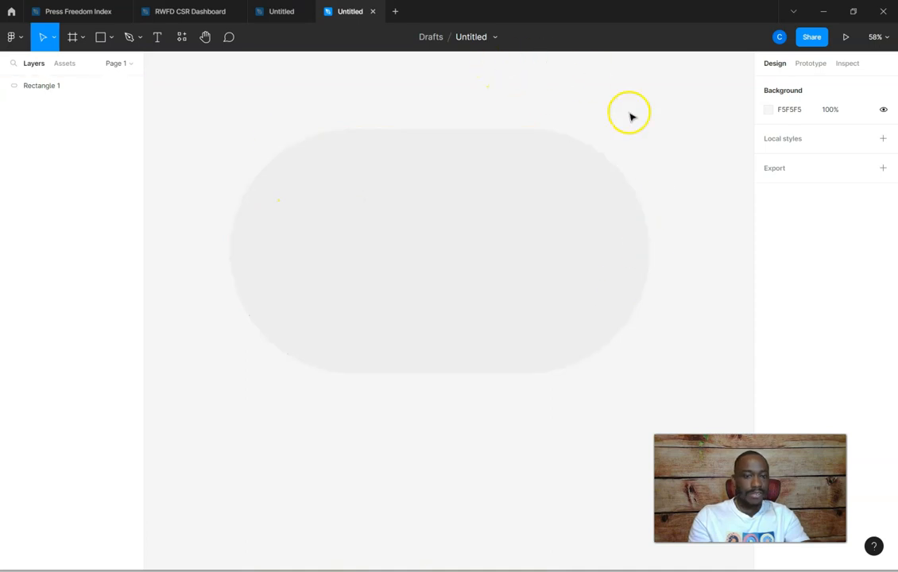
click(463, 231)
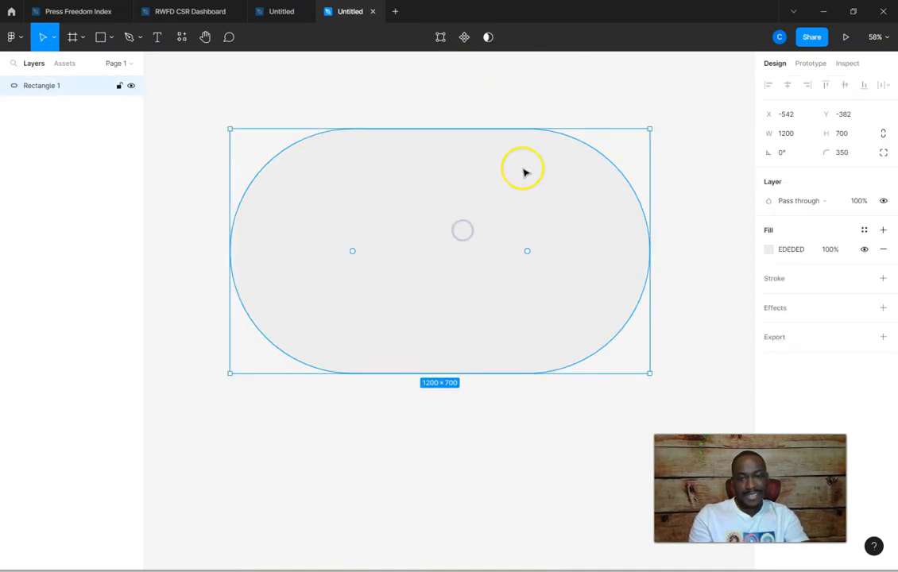
click(847, 155)
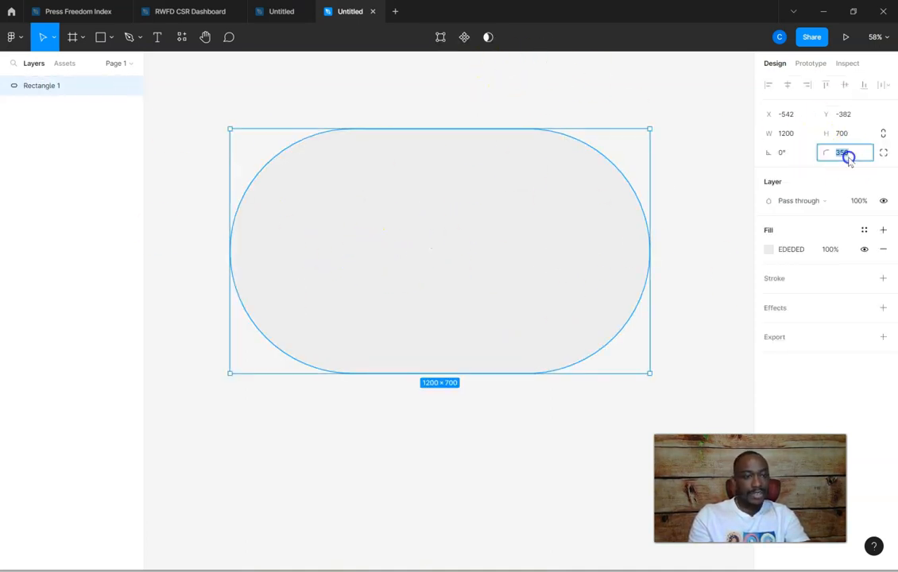
text(25)
key(Return)
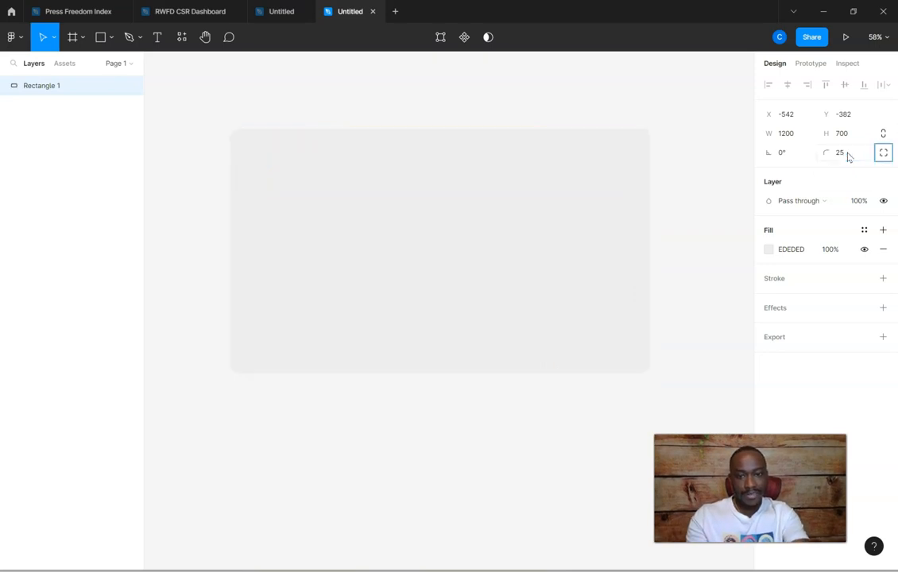
Set the rectangle's corner radius to 50 and deselect it
click(847, 155)
text(50)
key(Tab)
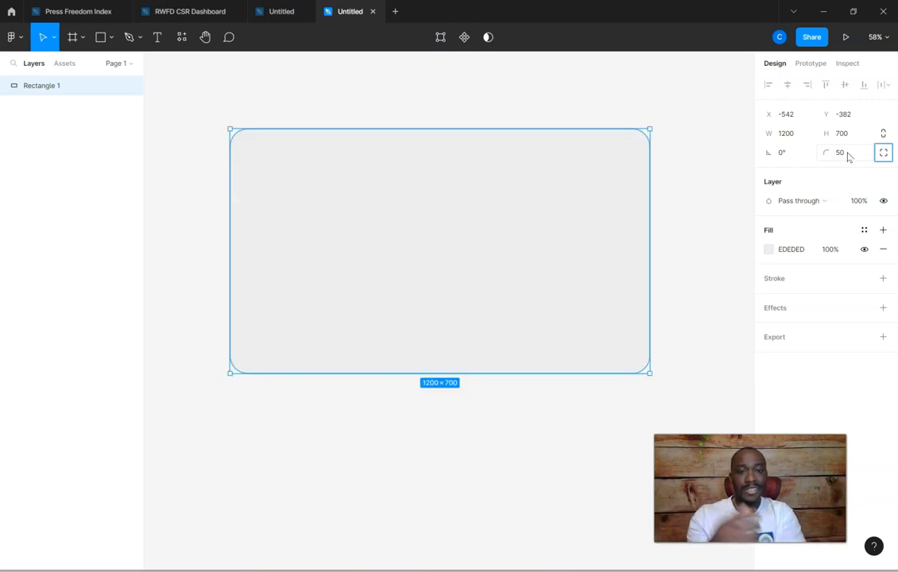
click(703, 186)
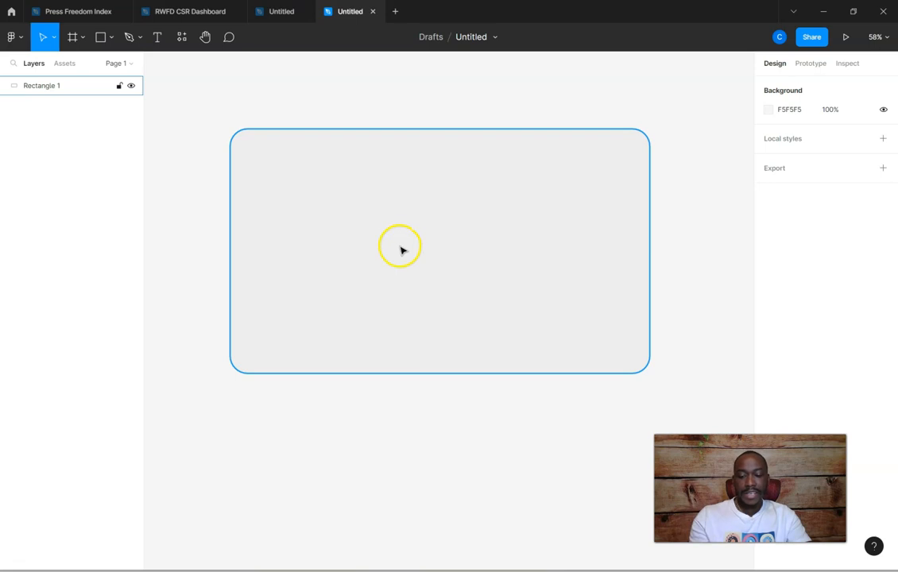
Duplicate the rounded rectangle, placing the copy slightly below and to the right of the original at about X -487, Y -324
click(323, 183)
drag(324, 183, 342, 201)
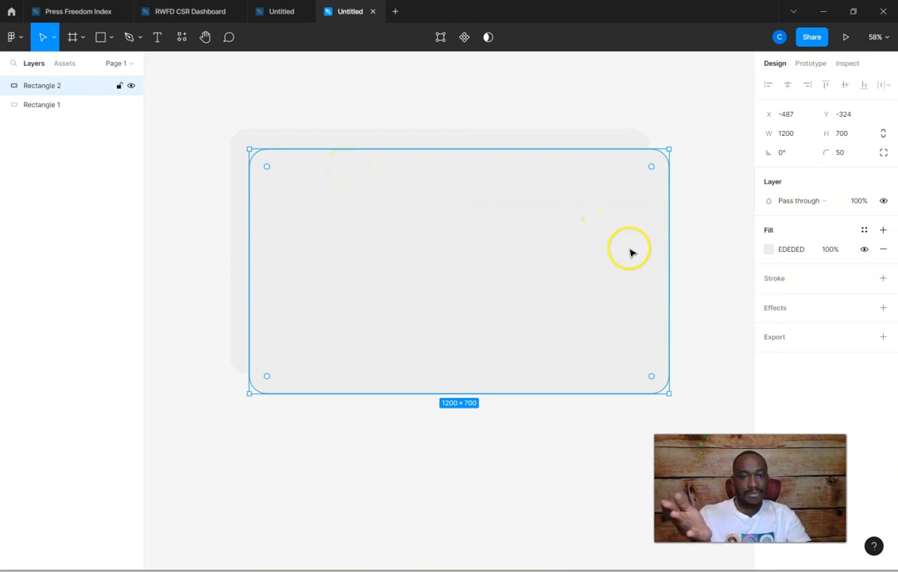
Resize the duplicated rectangle to about 619 by 589 and move it slightly to about X -492, Y -326
drag(668, 246, 465, 249)
drag(373, 393, 380, 356)
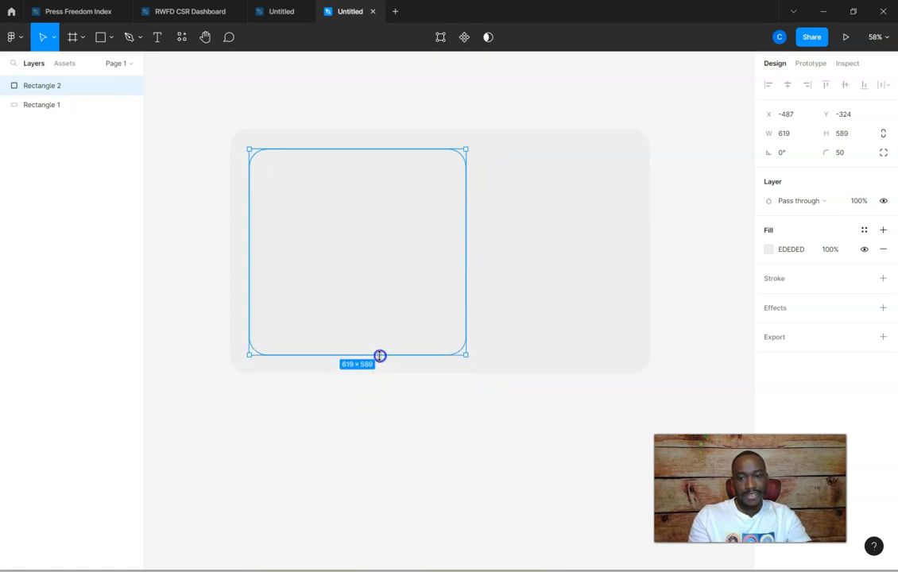
drag(375, 293, 367, 272)
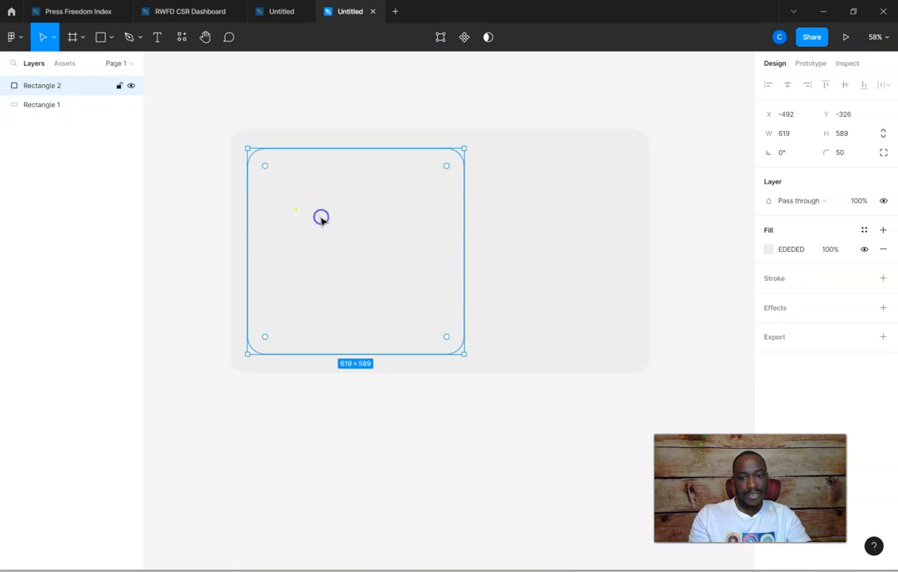
Change the smaller rectangle's fill colour to white, FFFFFF
click(769, 251)
drag(661, 301, 606, 247)
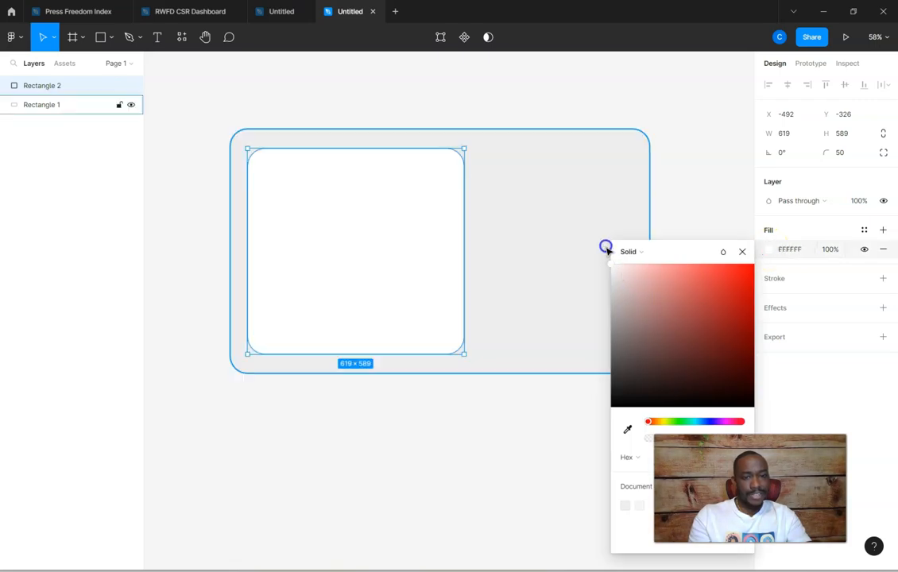
click(790, 249)
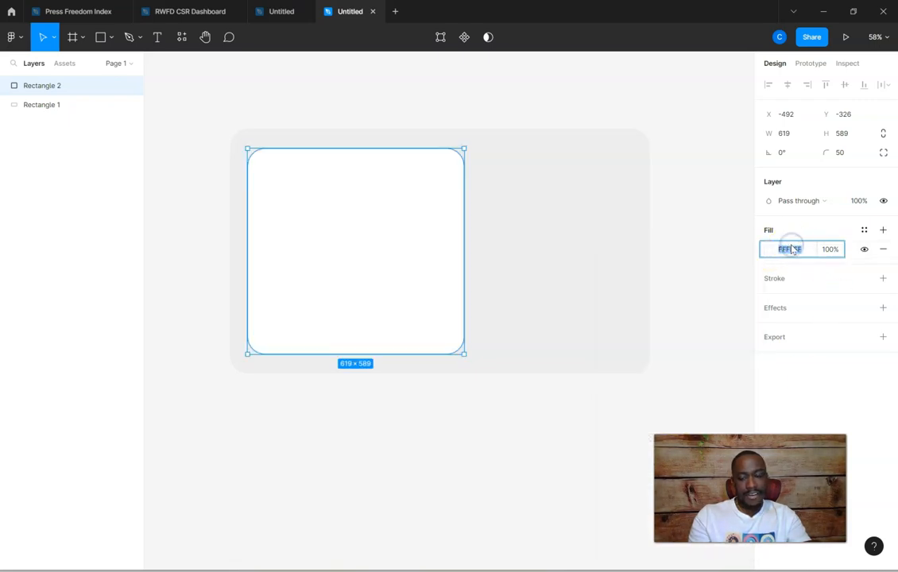
text(ffffff)
key(Return)
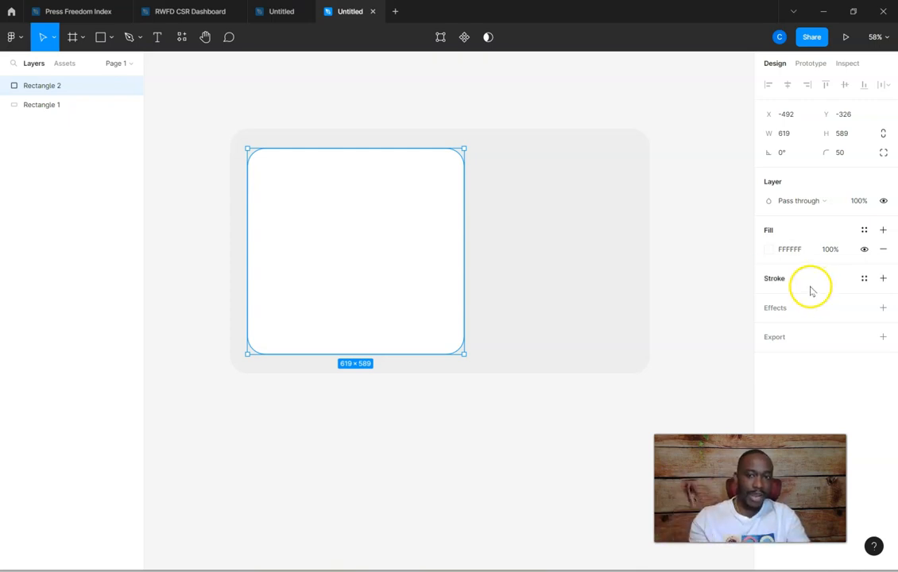
Move the white rectangle to about X -515, Y -354, extend its height downward to about 645, and deselect it
drag(373, 220, 325, 227)
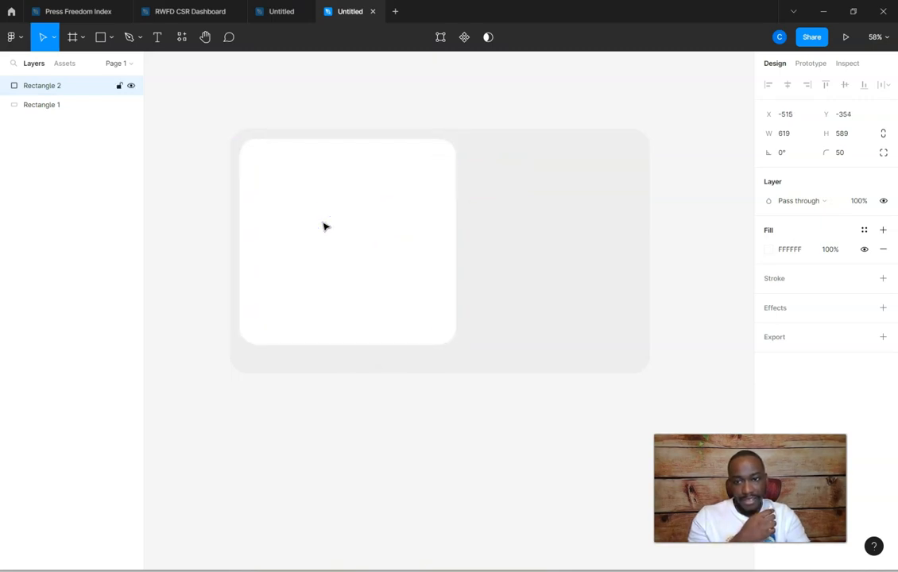
drag(334, 344, 330, 364)
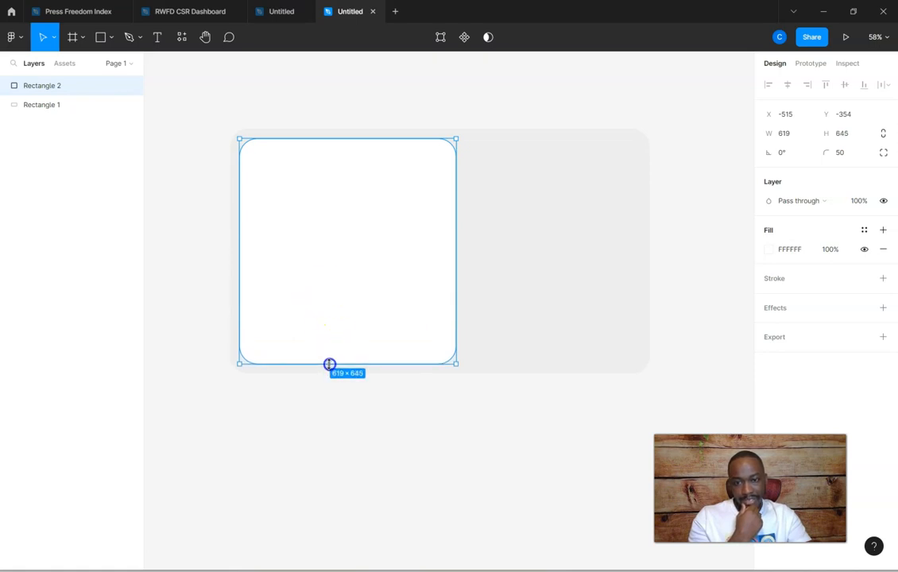
click(375, 446)
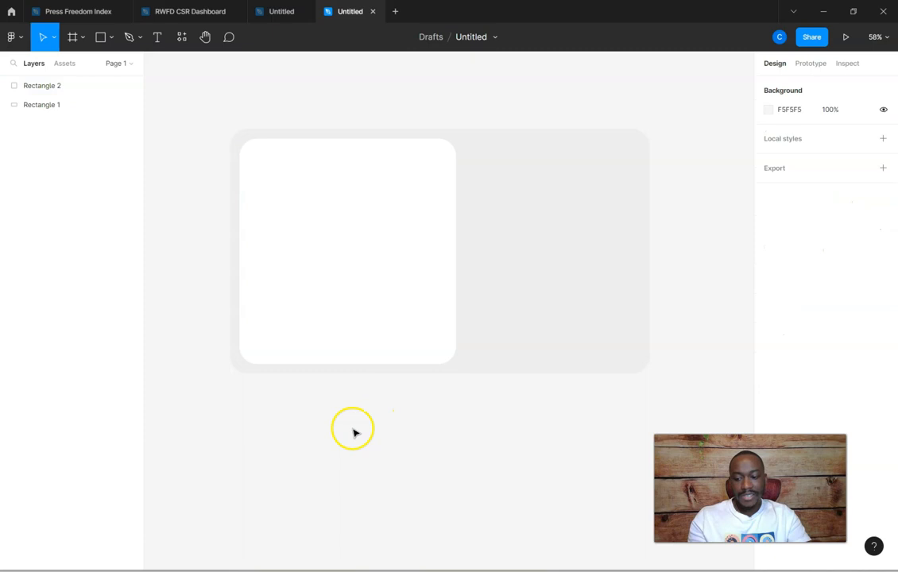
Nudge the white rectangle up to Y -356 within the grey background and deselect it
scroll(352, 428, up, 5)
scroll(337, 414, up, 1)
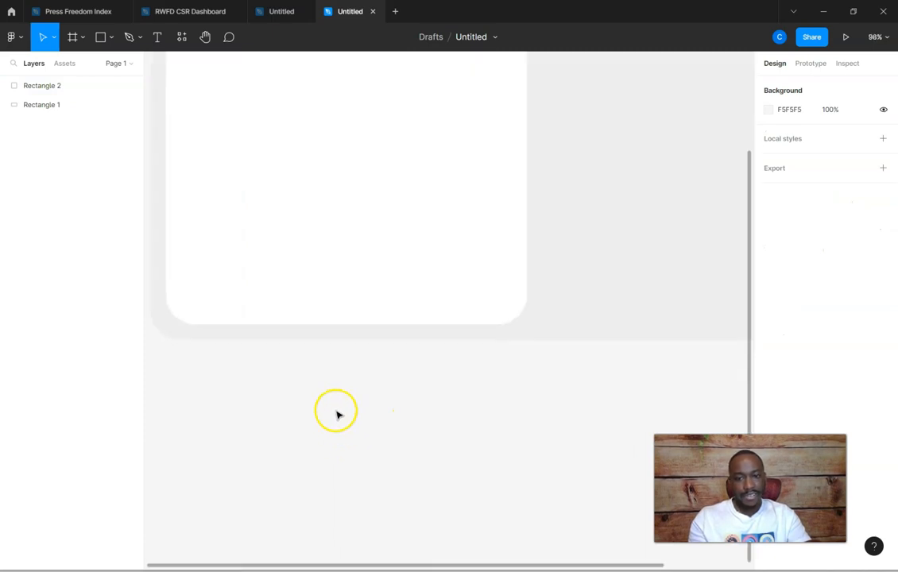
scroll(470, 508, up, 2)
scroll(471, 501, up, 3)
scroll(470, 501, down, 1)
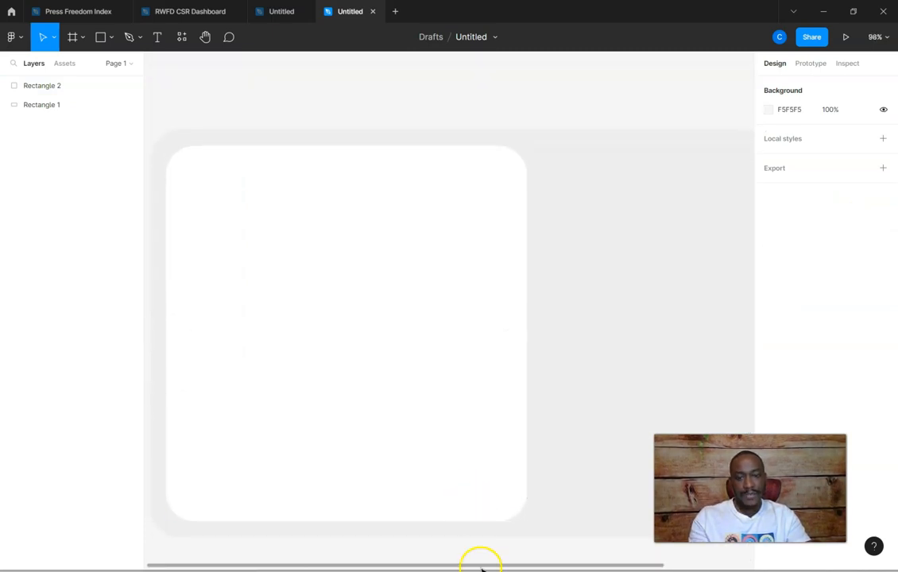
drag(462, 566, 431, 565)
click(381, 395)
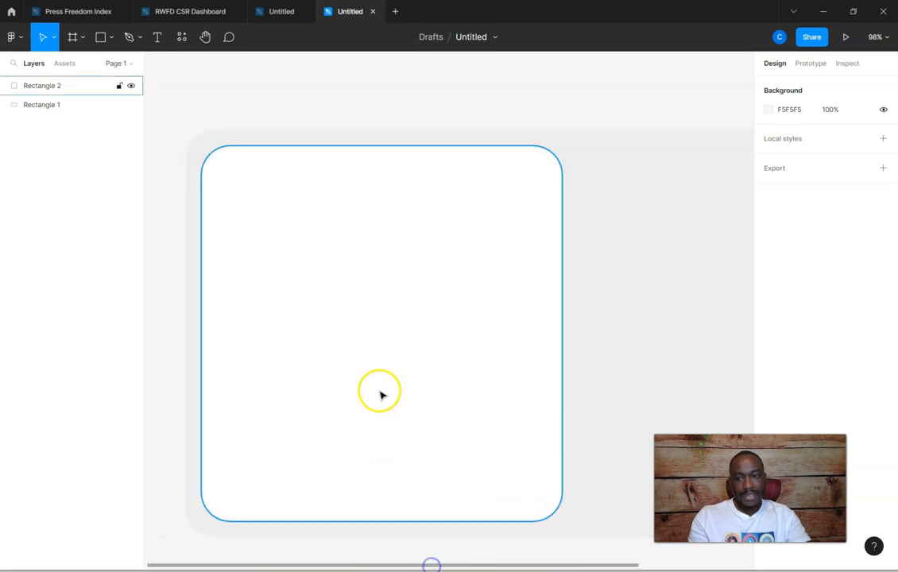
drag(382, 389, 383, 388)
click(201, 102)
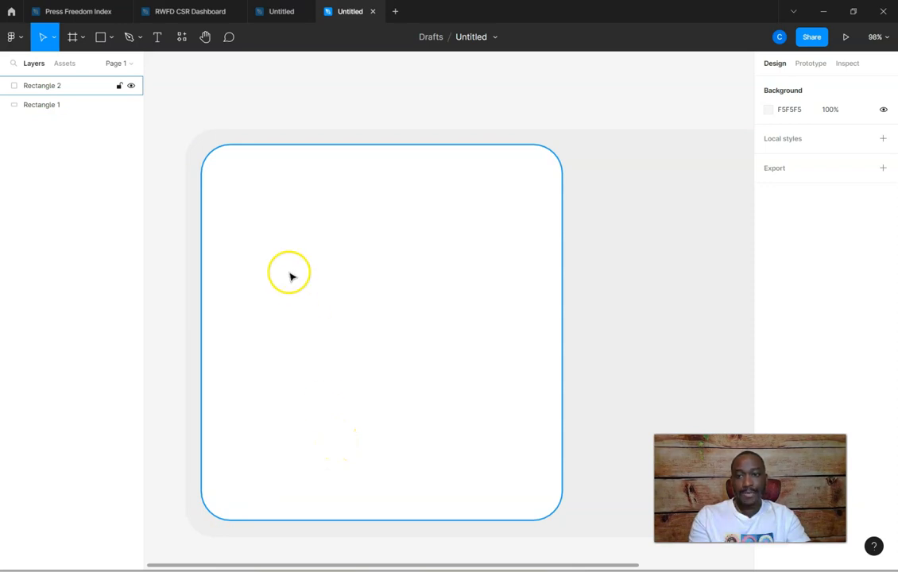
Reduce the white rectangle's corner radius to about 36 and deselect it
click(285, 198)
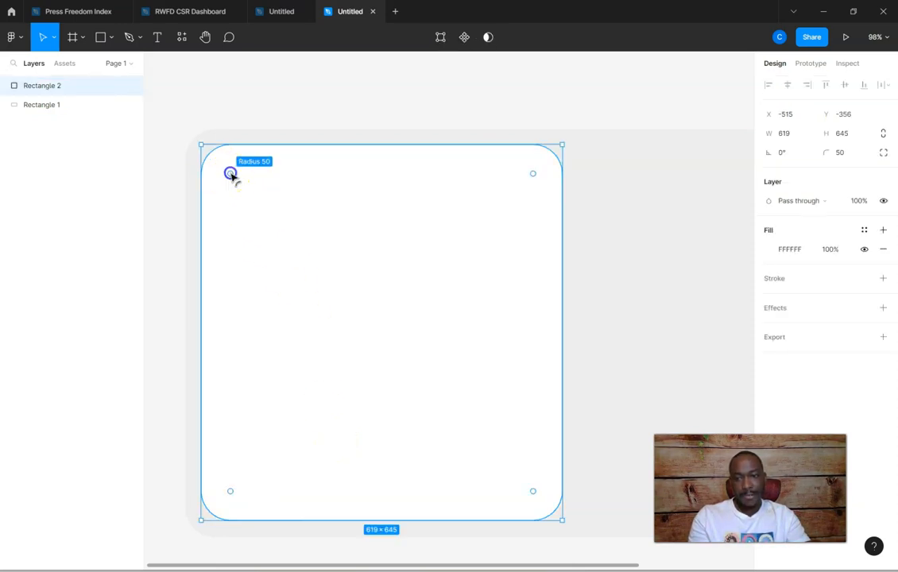
drag(231, 174, 226, 168)
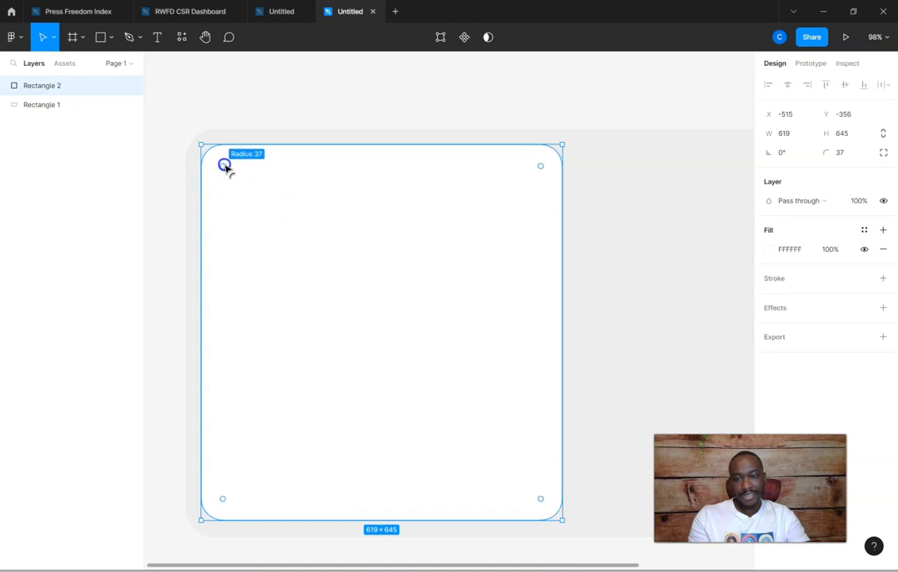
click(189, 94)
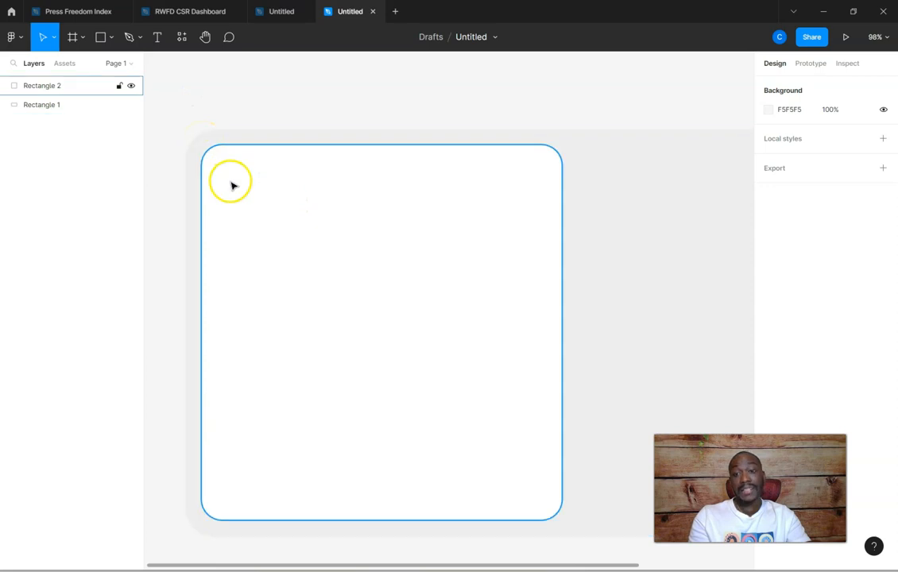
Add a drop shadow to the white rectangle with an X offset of -4 and a Y offset of 4
scroll(301, 267, down, 3)
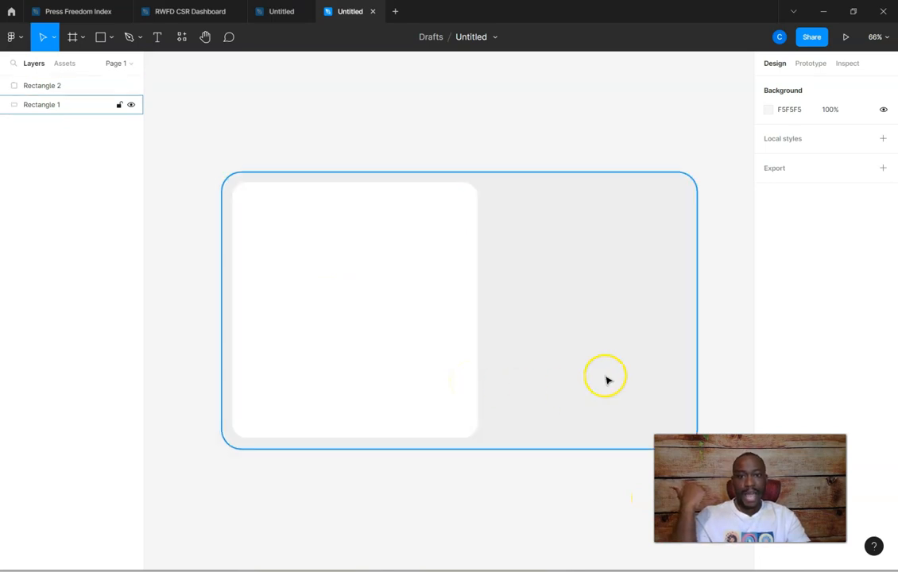
click(353, 338)
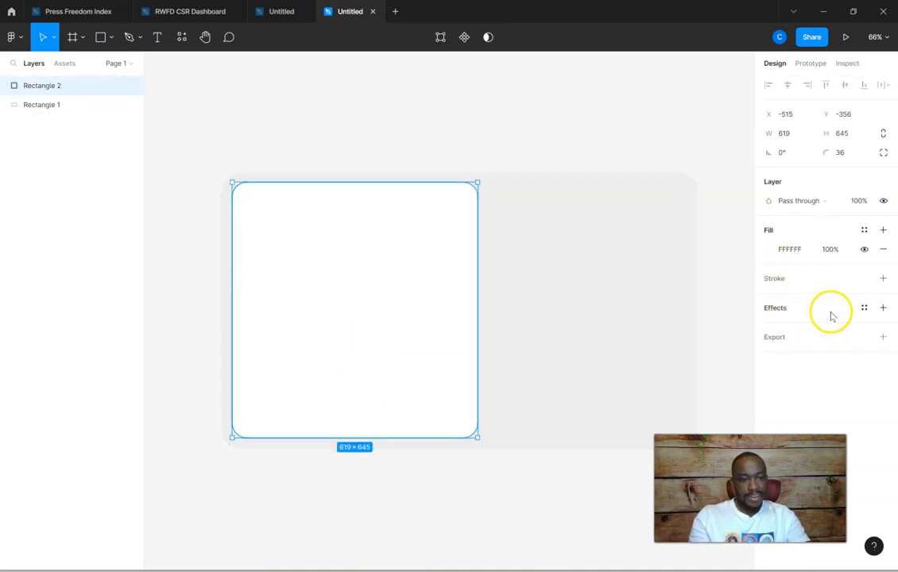
click(883, 308)
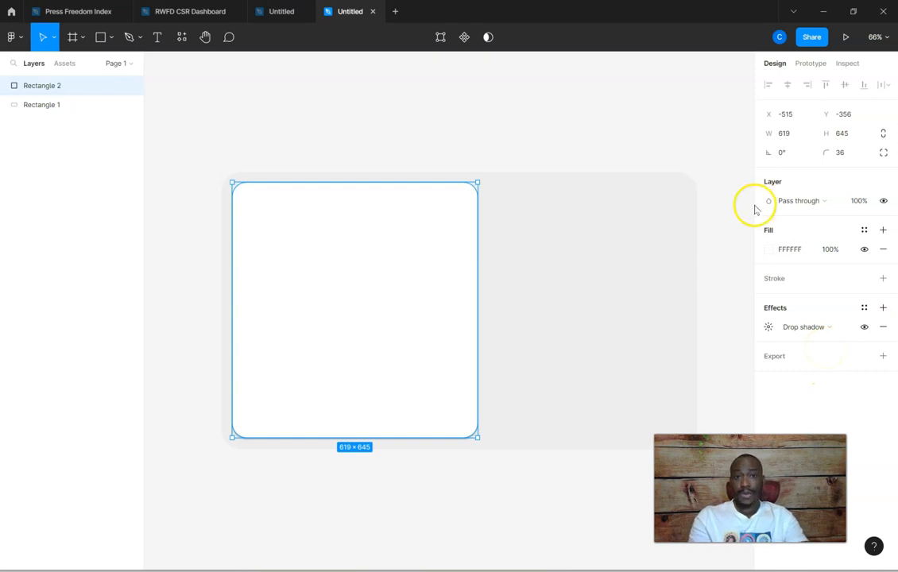
click(768, 328)
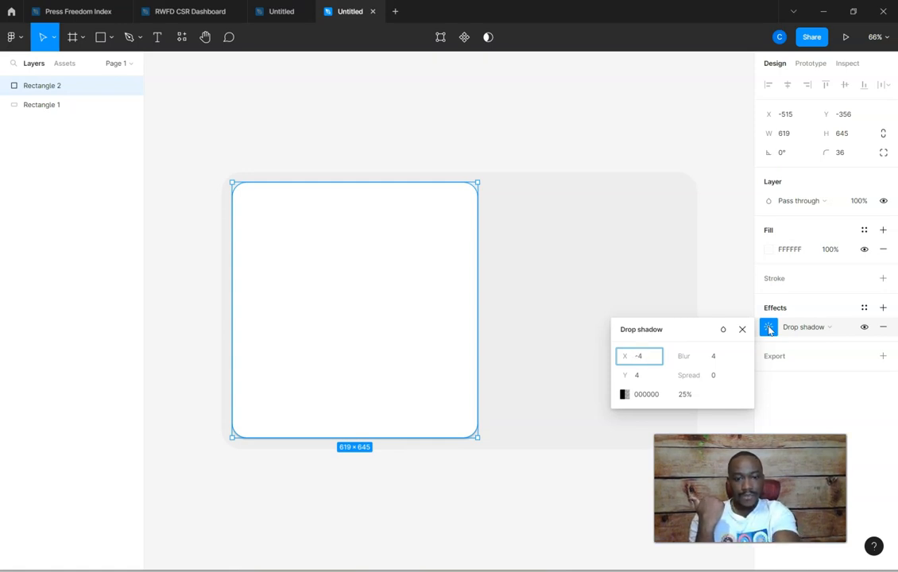
key(Tab)
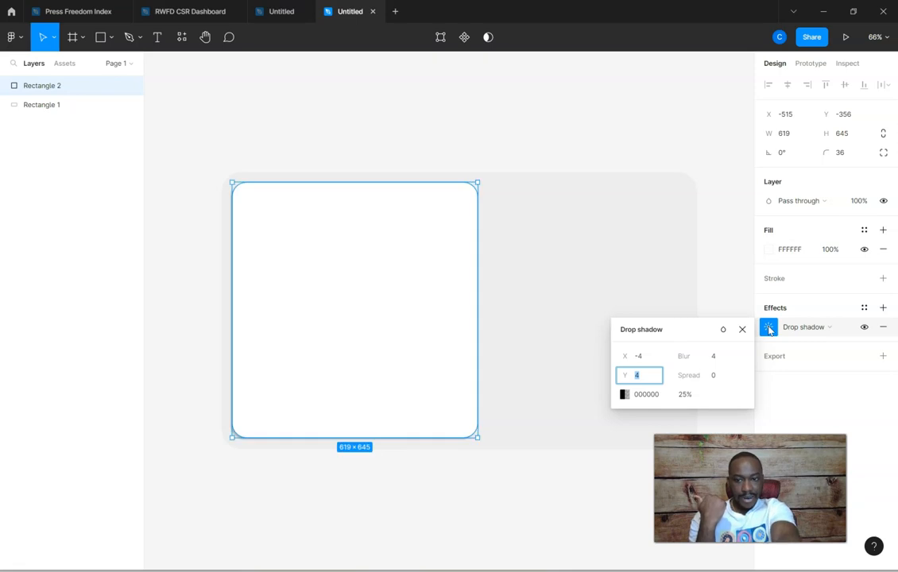
click(315, 265)
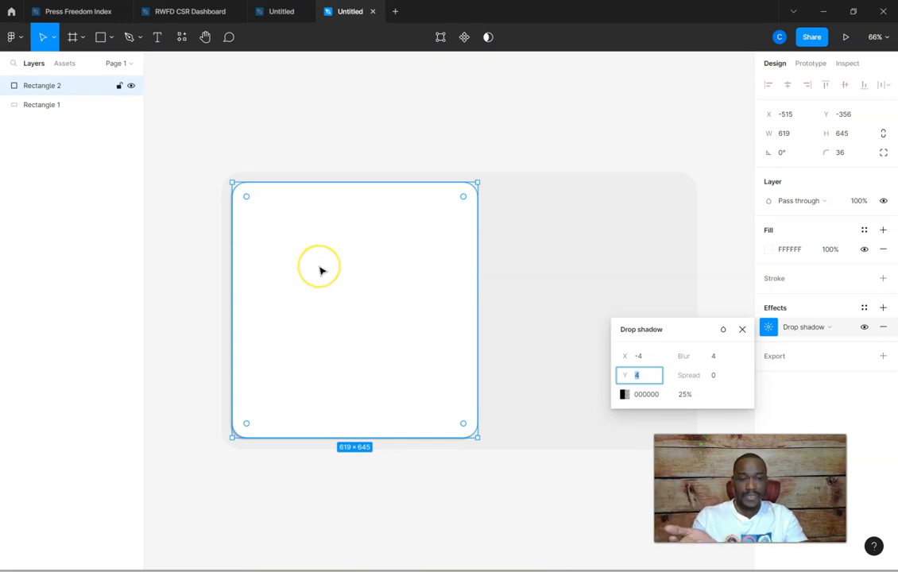
Try a drop shadow blur of 15, and increase the blur to 30
click(717, 357)
text(15)
key(Tab)
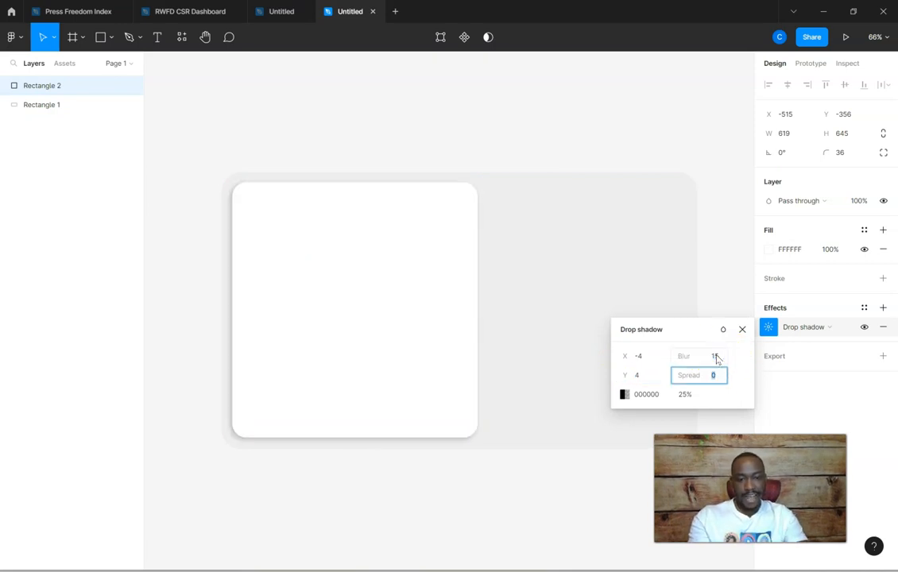
click(716, 357)
click(718, 357)
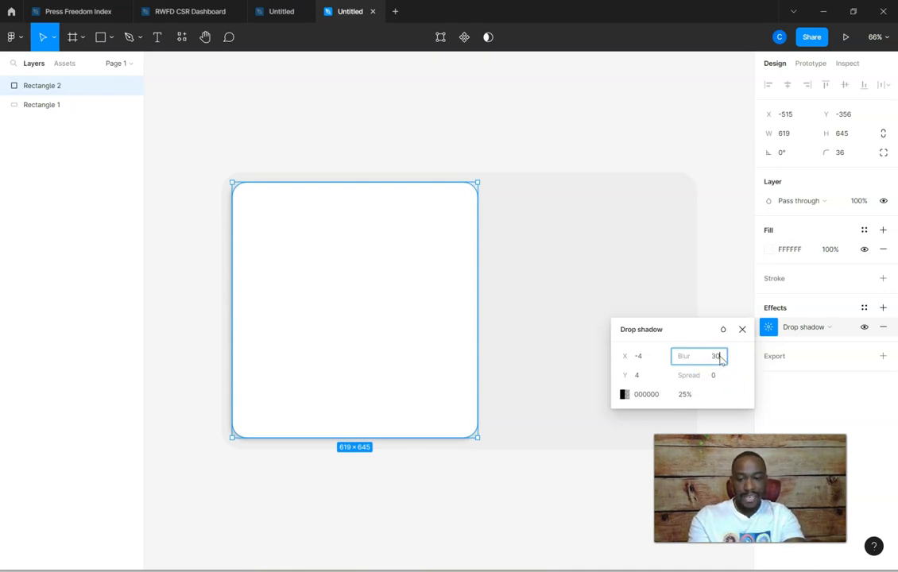
text(30)
key(Tab)
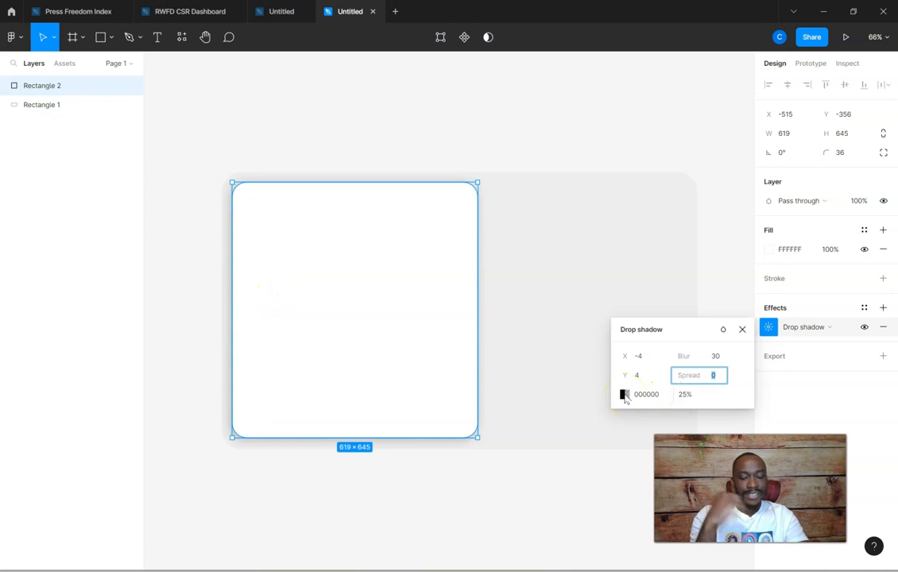
Lighten the drop shadow colour to about grey A7A7A7 at 25% opacity and deselect the rectangle
click(624, 394)
drag(602, 395, 465, 326)
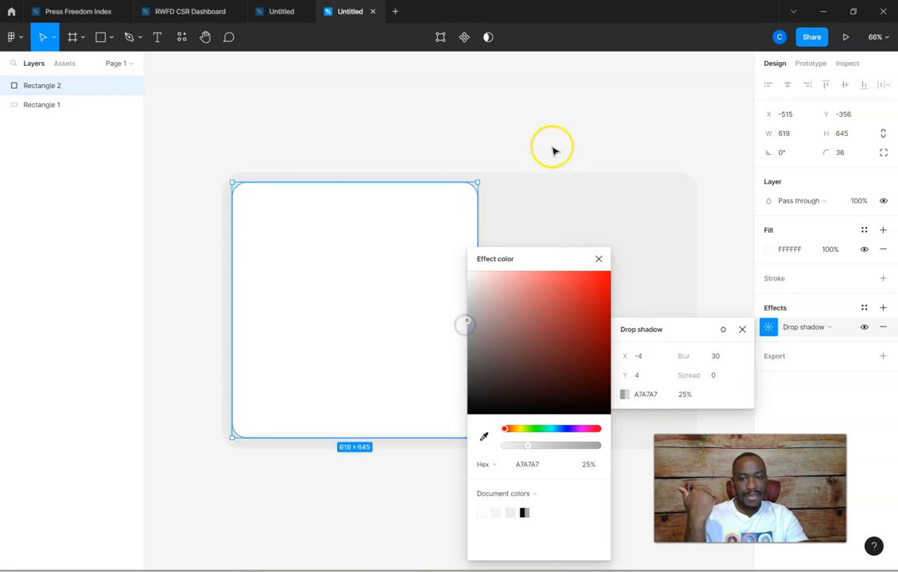
click(479, 121)
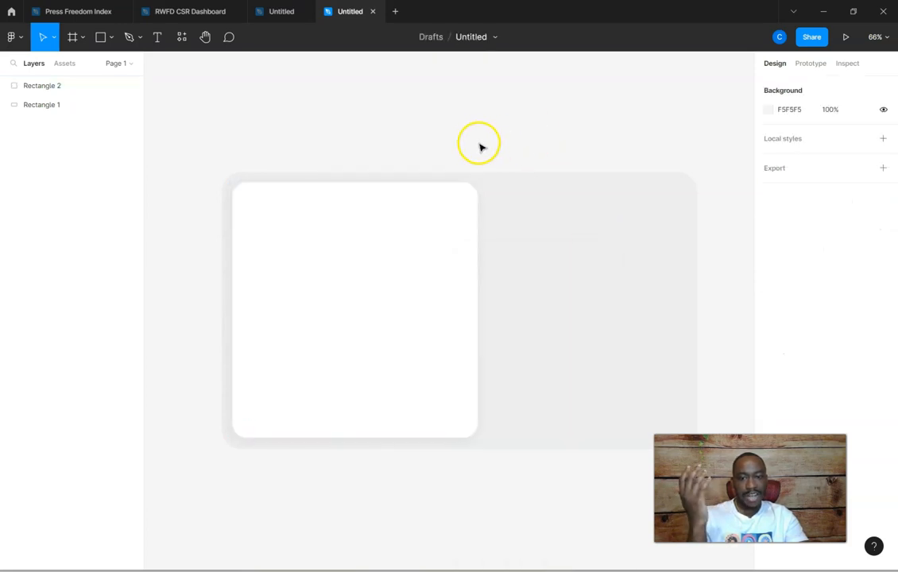
Duplicate the white rectangle to its right at about X 131, Y -354, and resize the copy to about 500 by 331
scroll(722, 284, down, 1)
scroll(722, 284, down, 1)
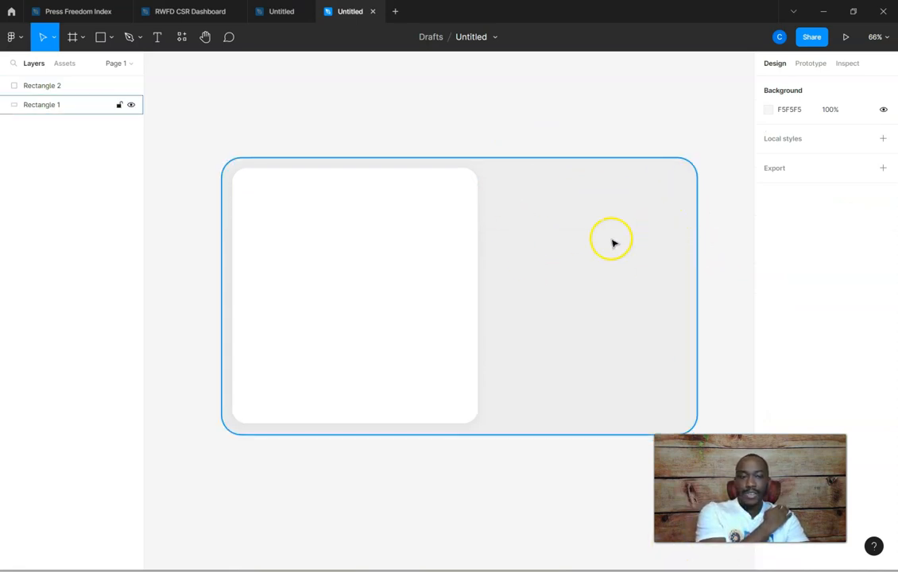
click(361, 269)
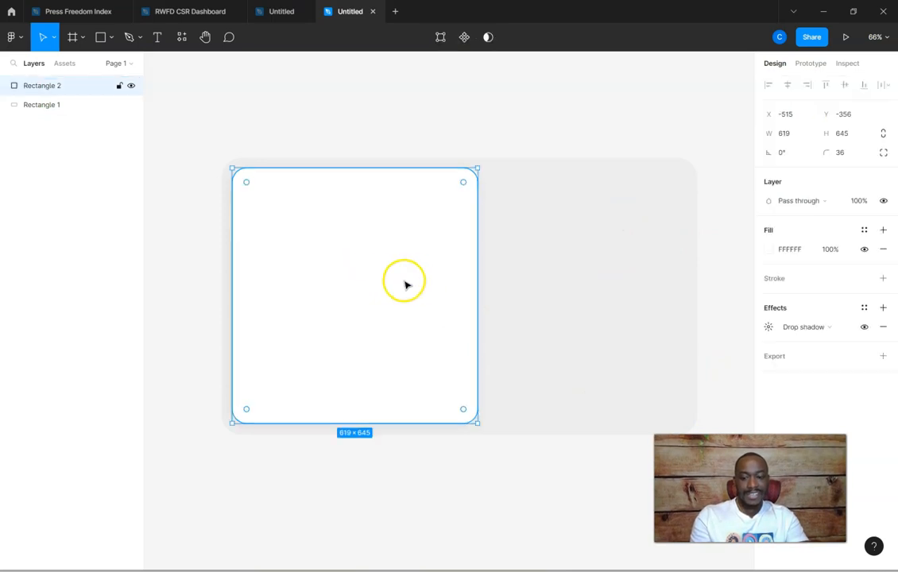
drag(333, 266, 588, 267)
drag(733, 297, 685, 297)
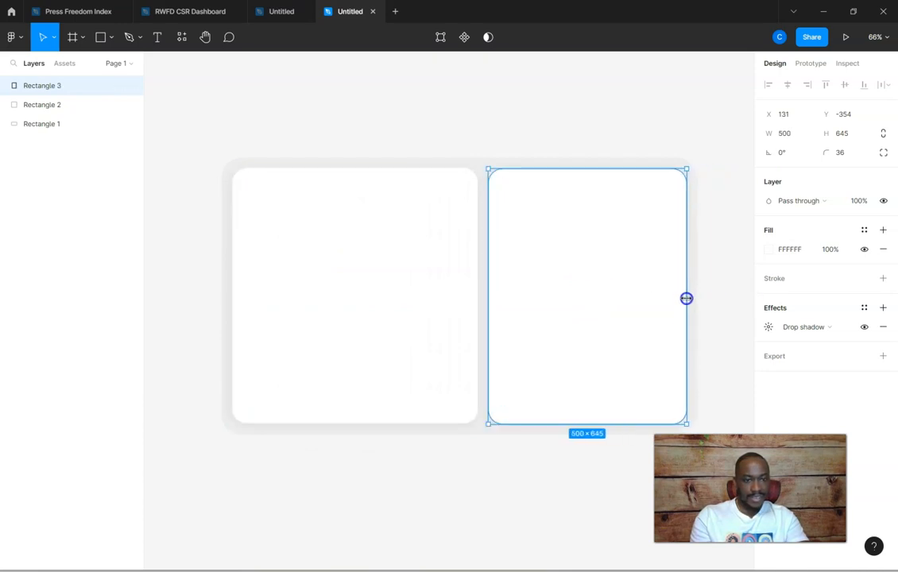
drag(602, 427, 605, 300)
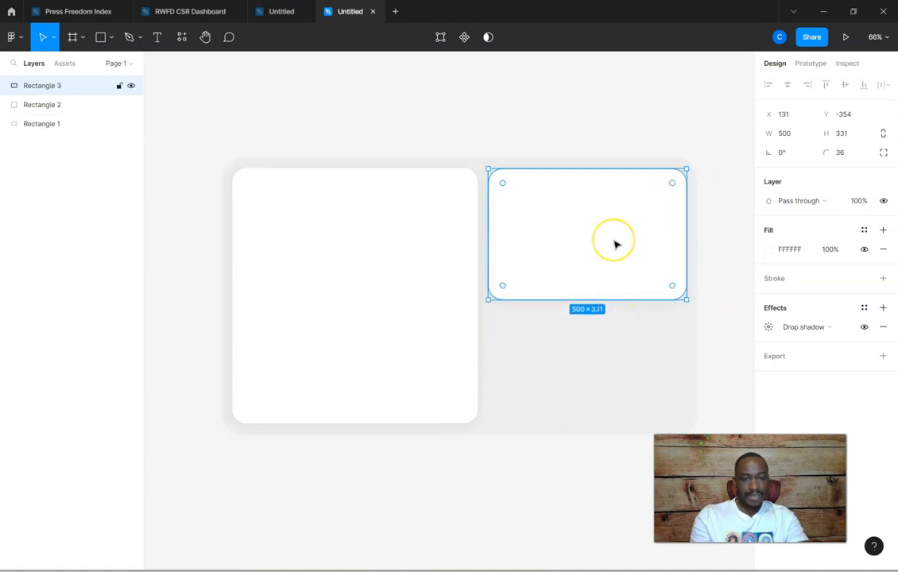
Duplicate the smaller white rectangle below itself at about X 131, Y 1, and shorten the copy to align with the large card's lower edge
drag(598, 229, 595, 366)
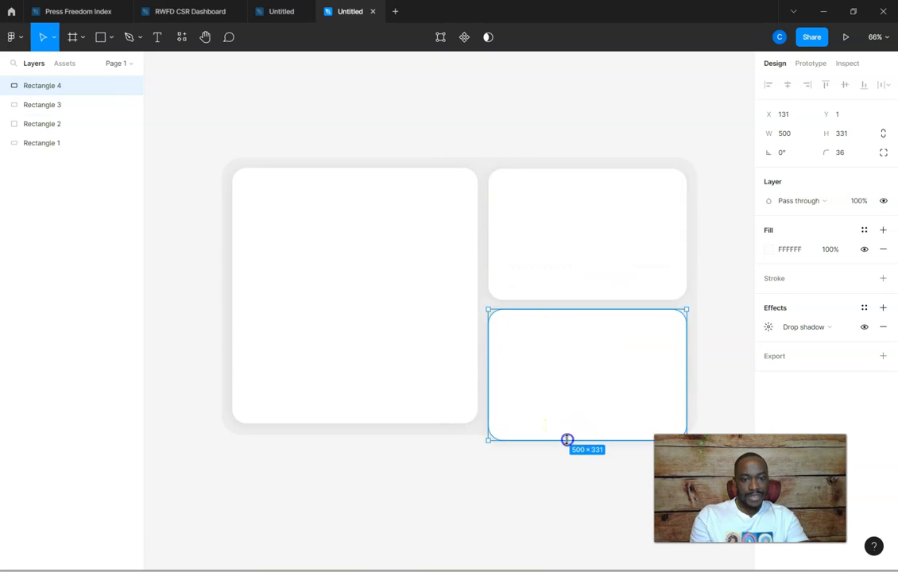
drag(568, 439, 569, 422)
Shorten the upper small card to about 310 high and extend the lower one upward to about 309 high at Y -20
click(566, 291)
mouse_move(591, 299)
mouse_down()
mouse_move(592, 311)
mouse_move(592, 292)
mouse_move(599, 303)
mouse_up()
click(596, 343)
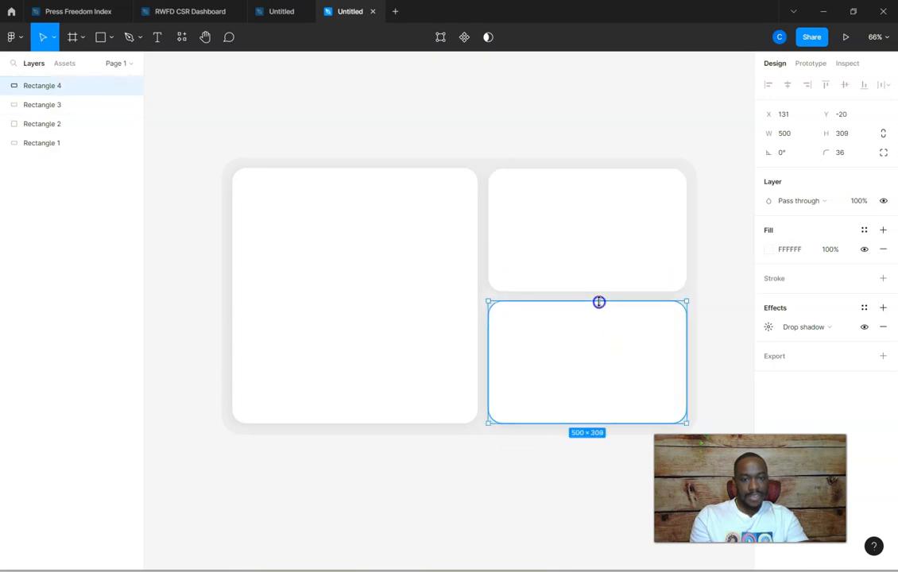
click(732, 294)
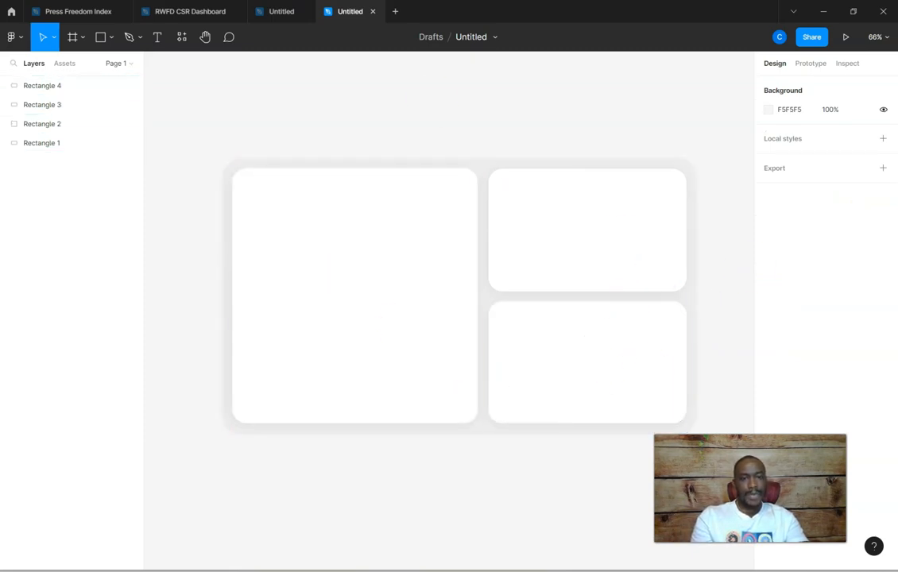
Select the upper small card and nudge it up to Y -355
scroll(713, 215, down, 1)
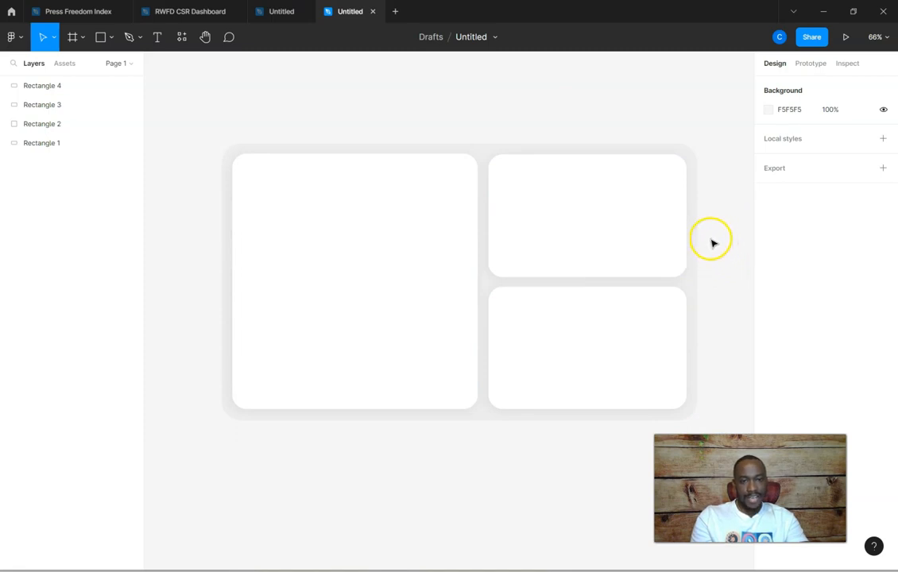
click(615, 218)
drag(615, 218, 616, 217)
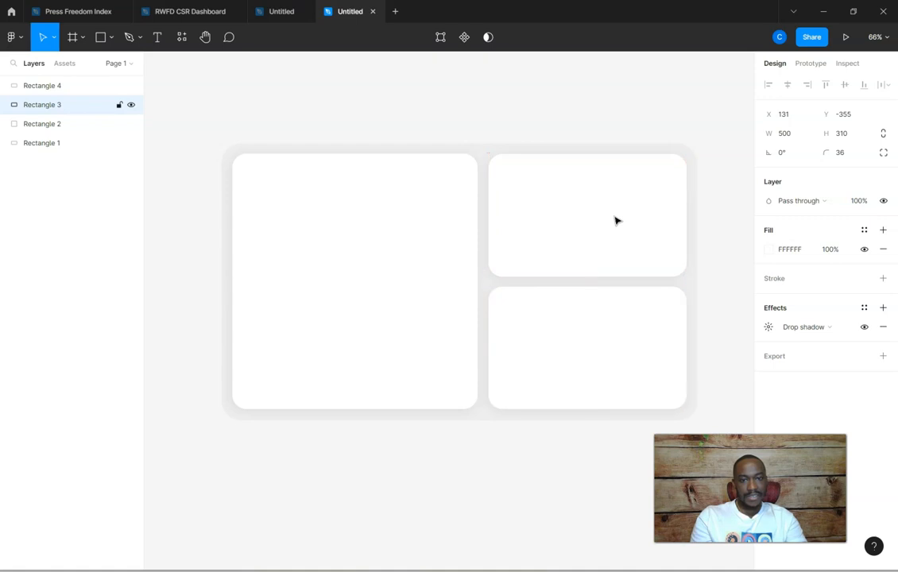
Group the light grey background and the three white cards, and rename the group BG1
drag(202, 122, 710, 424)
key(ctrl+g)
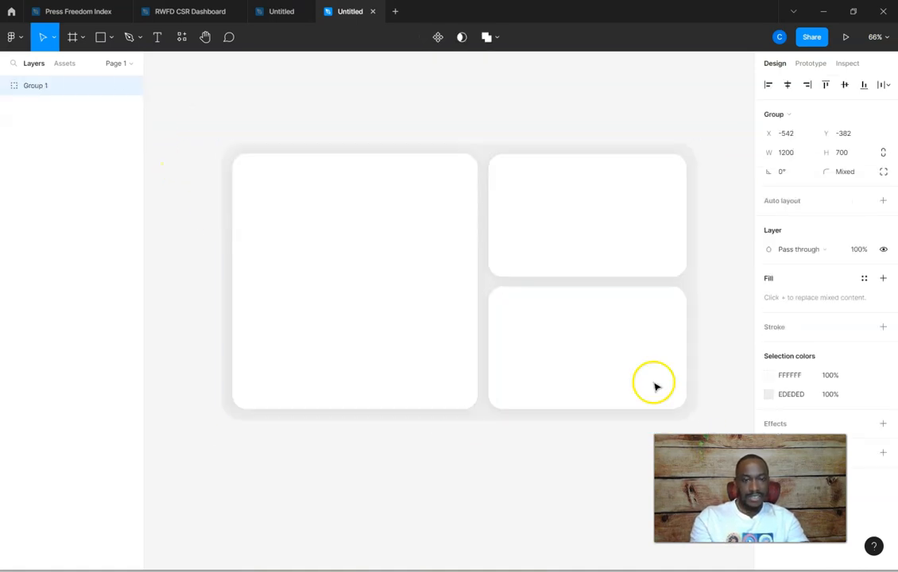
click(84, 37)
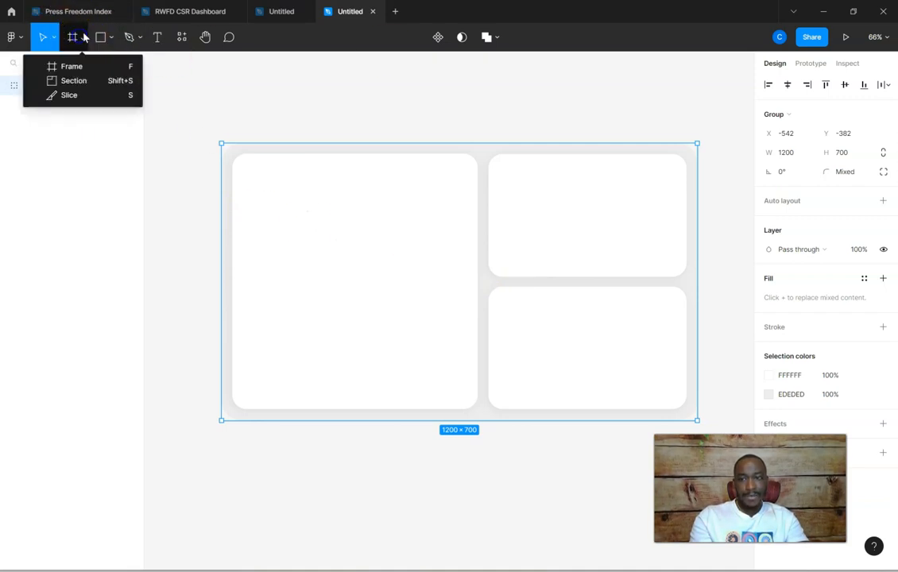
click(303, 236)
click(36, 89)
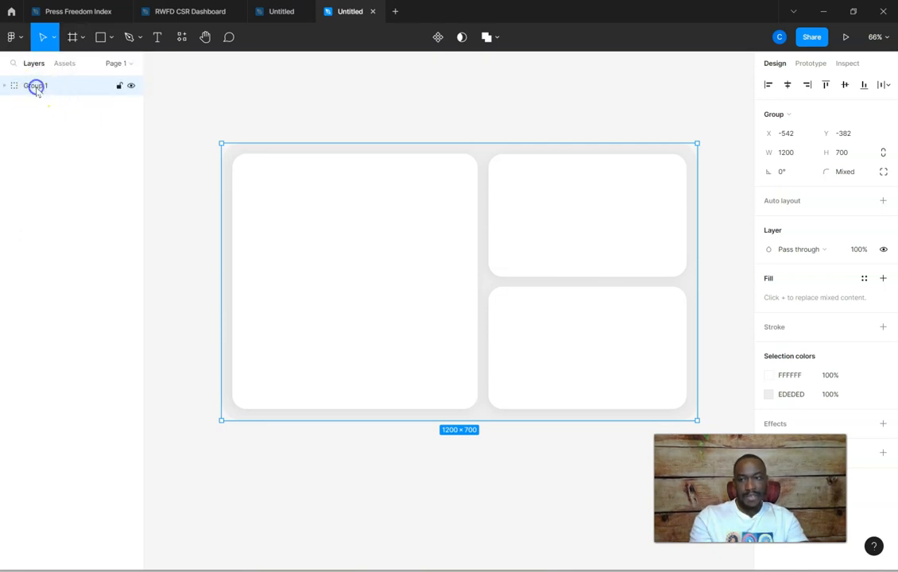
double_click(37, 87)
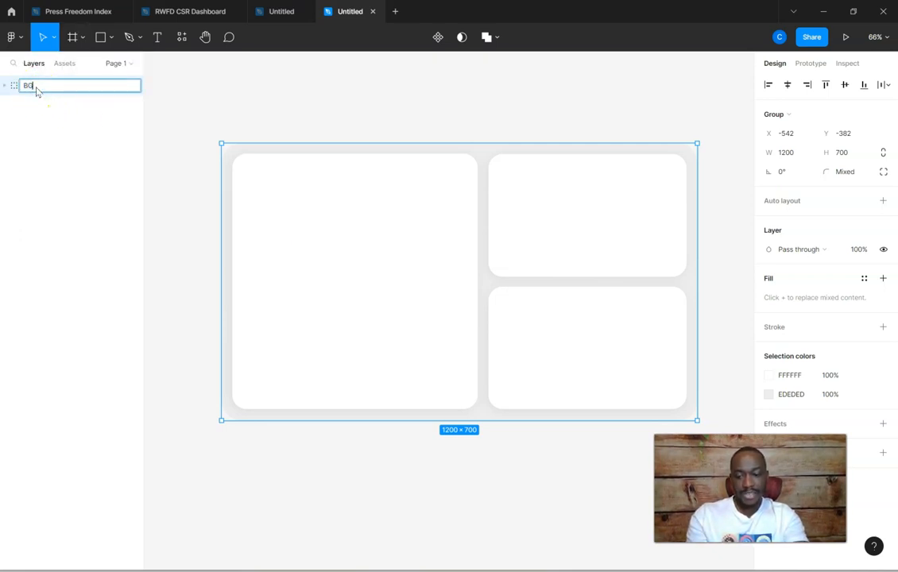
text(BG1)
key(Return)
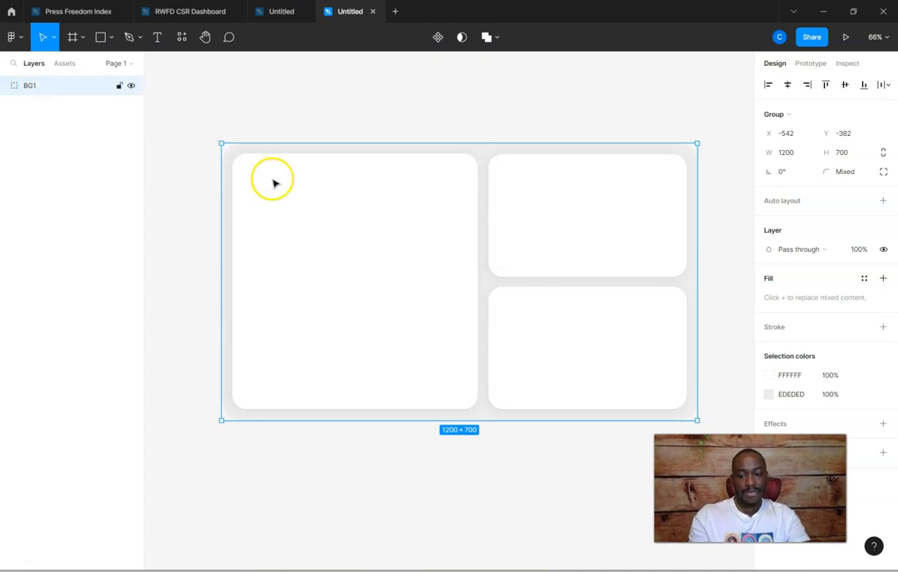
Draw a rectangle about 600 by 369 above the card layout, flush with the layout's left edge
scroll(295, 193, down, 2)
scroll(294, 193, down, 2)
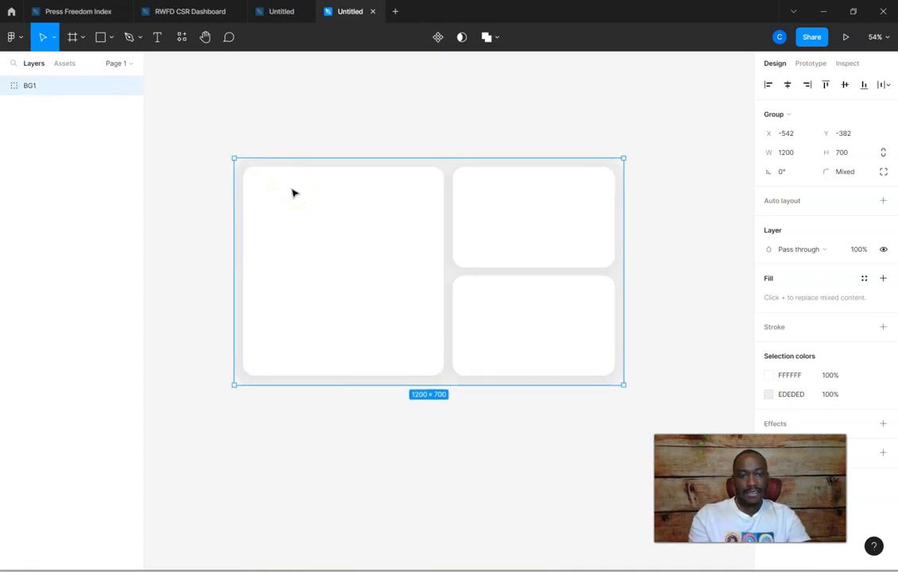
scroll(294, 193, up, 2)
click(271, 21)
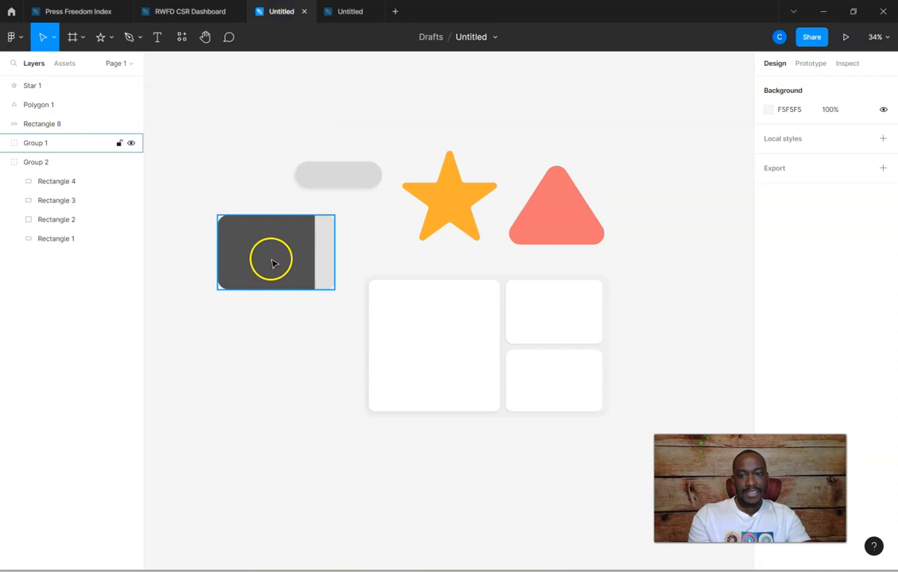
click(344, 10)
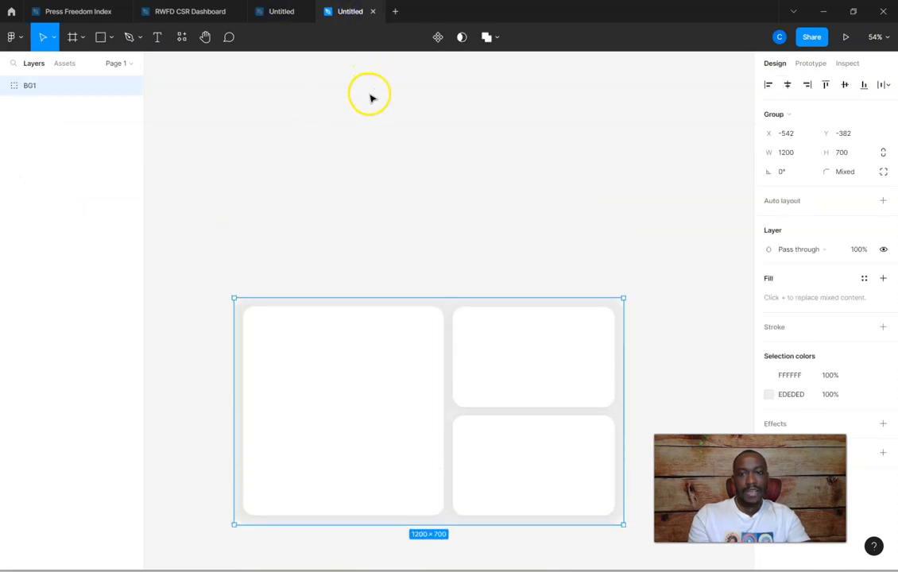
click(112, 37)
click(102, 68)
mouse_move(233, 115)
mouse_down()
mouse_move(270, 187)
mouse_move(418, 216)
mouse_move(427, 237)
mouse_up()
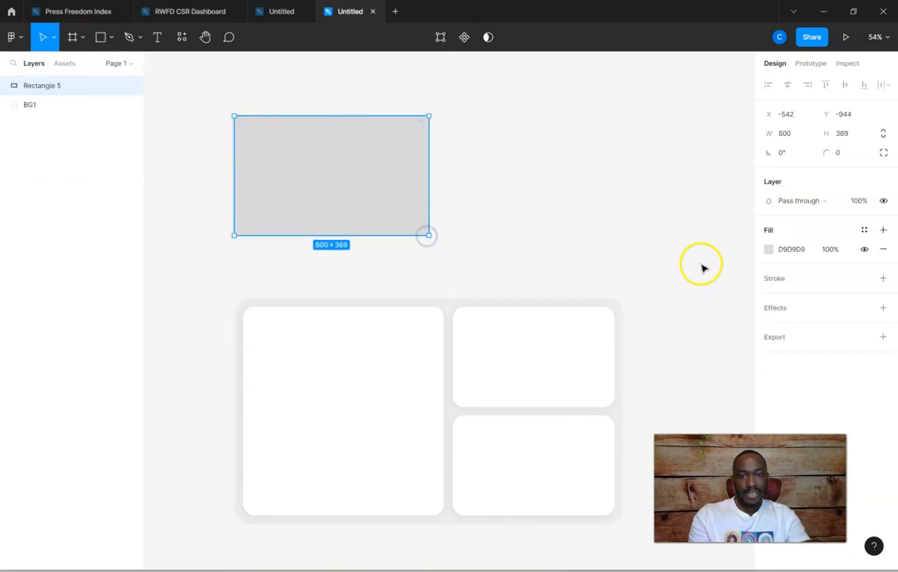
Fill the new rectangle with grey 757575 and round its corners to a radius of about 53
click(769, 251)
click(609, 346)
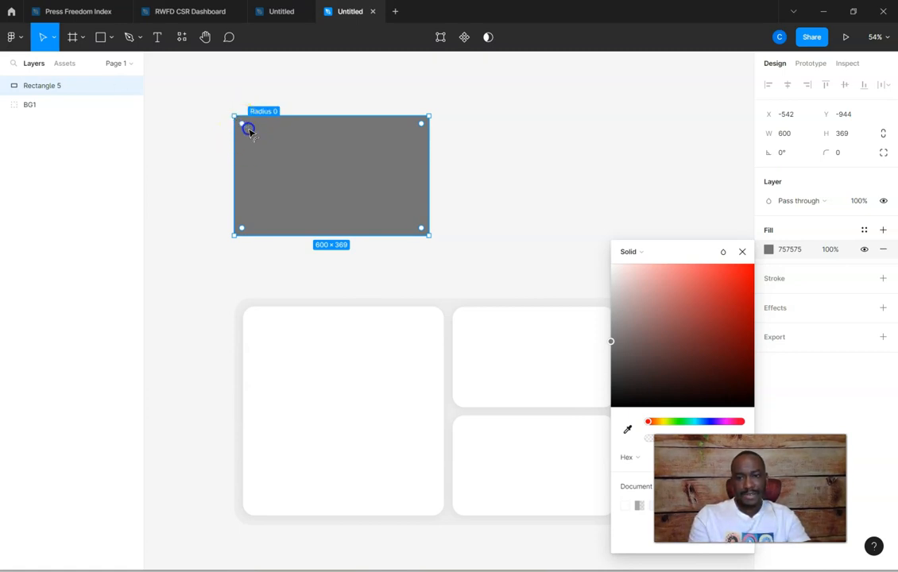
drag(248, 131, 253, 137)
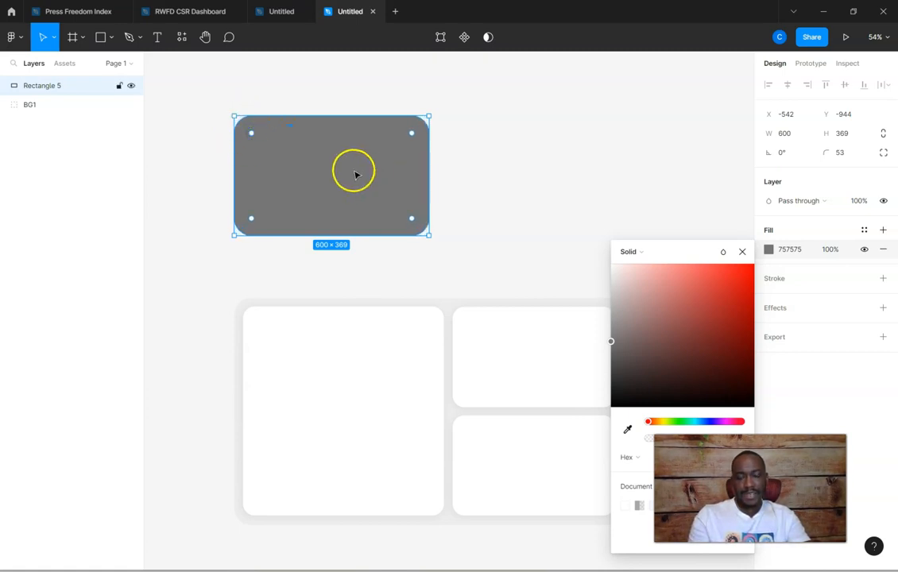
Make a copy of the grey rectangle to its right, narrowed to about 73 wide, and fill it with light grey DEDEDE
drag(337, 169, 560, 169)
drag(656, 177, 486, 181)
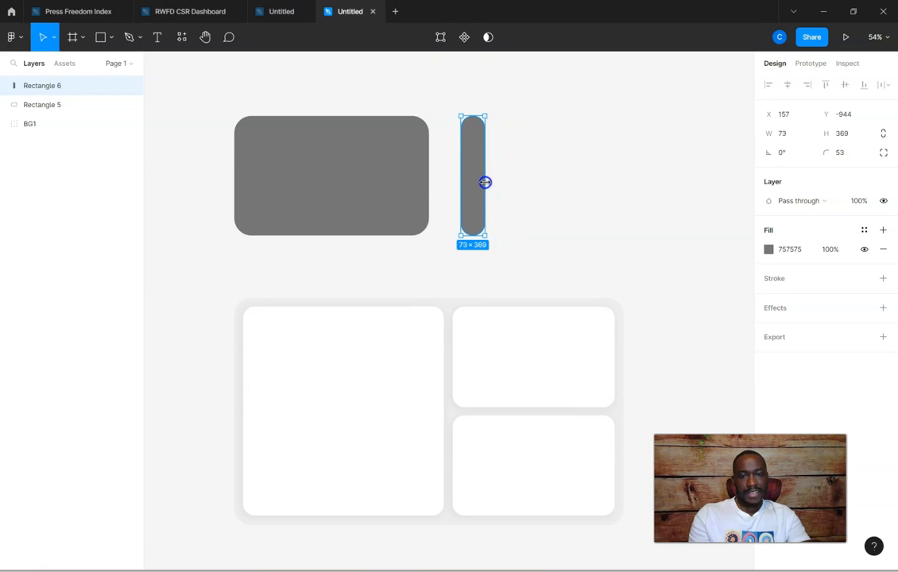
click(261, 12)
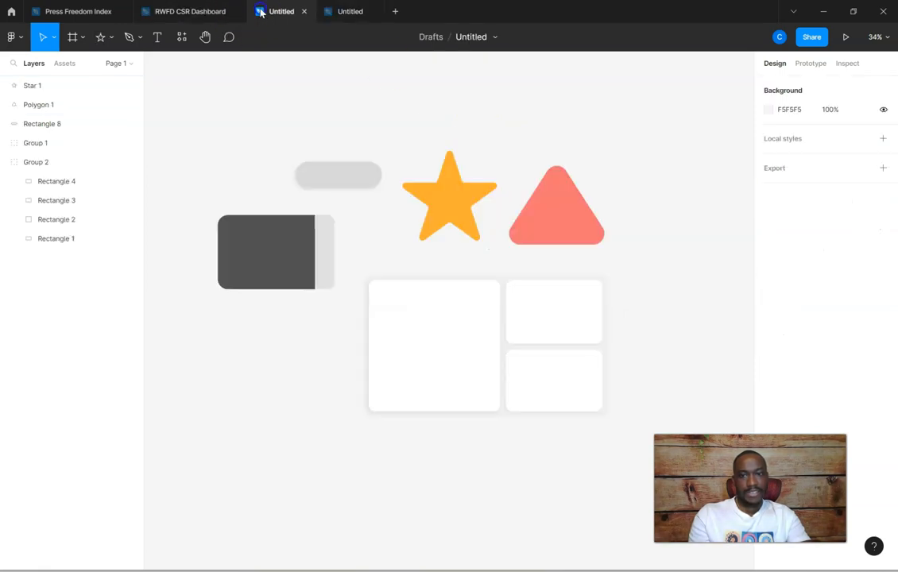
click(350, 12)
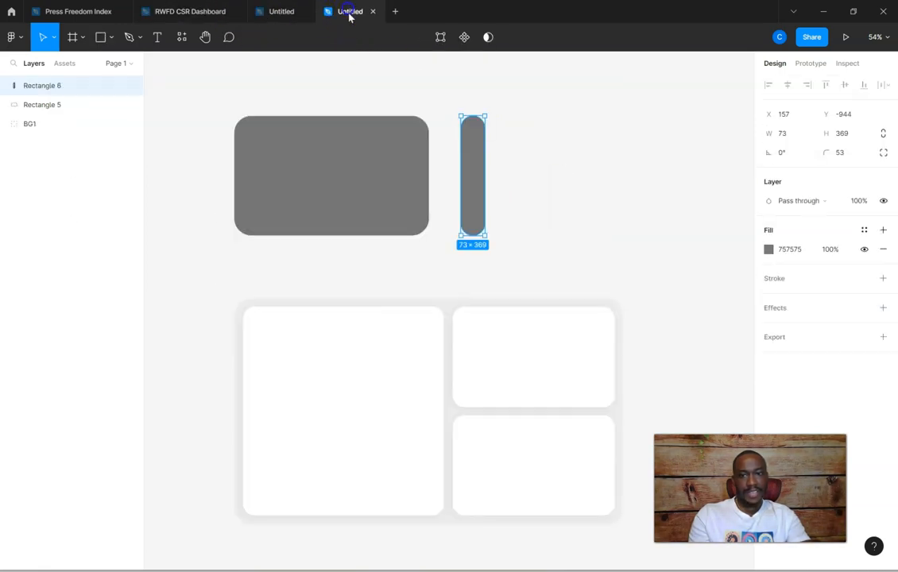
click(770, 251)
drag(647, 301, 604, 287)
Move the light grey strip onto the dark grey rectangle and align their right edges
drag(473, 180, 392, 175)
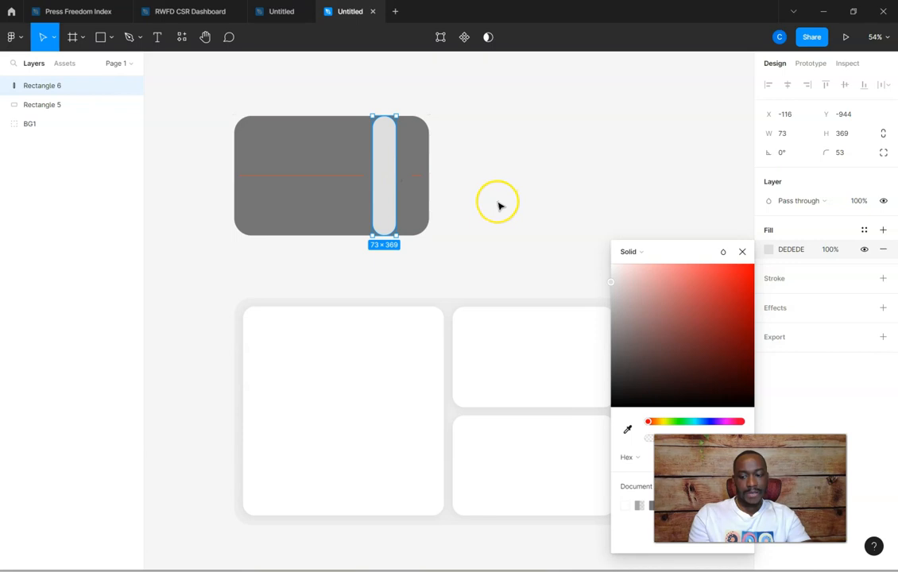
shift+click(291, 173)
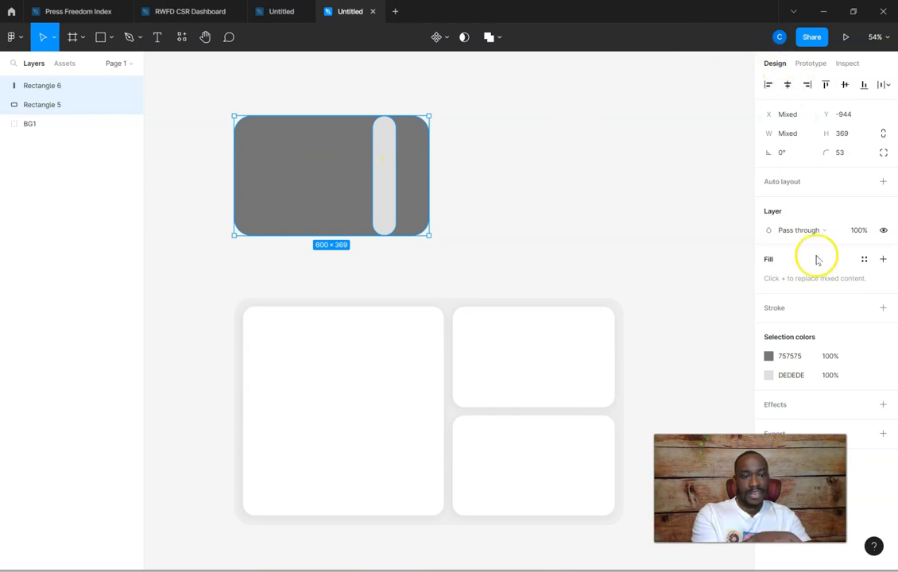
click(808, 87)
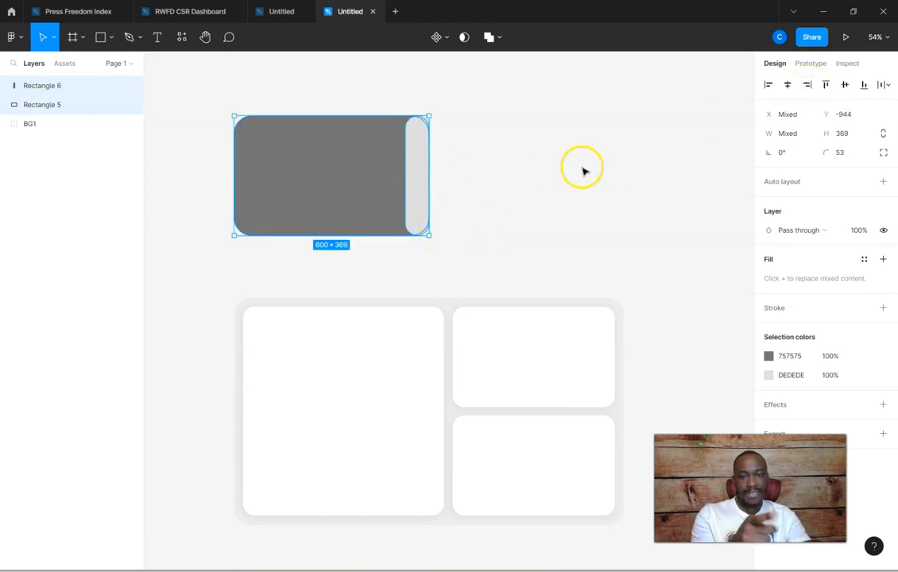
click(481, 163)
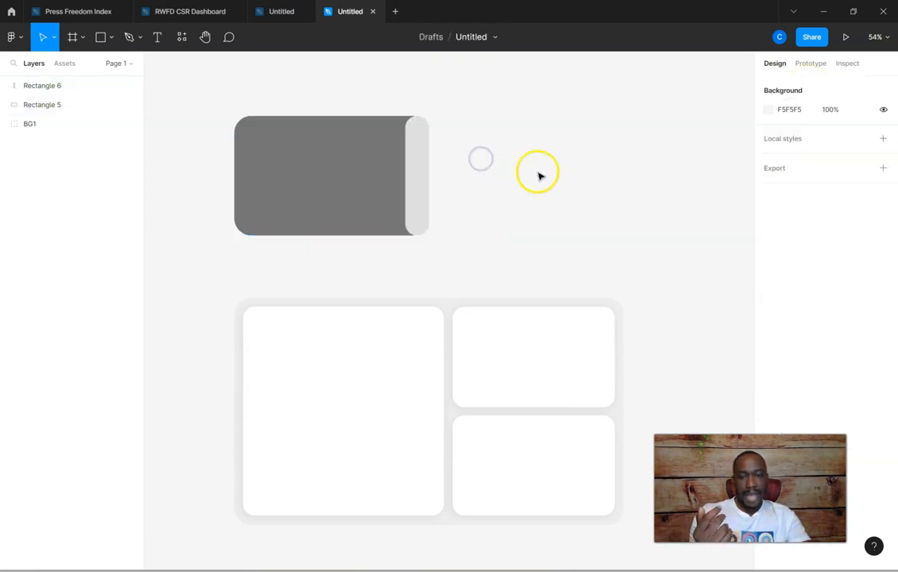
Duplicate the light grey strip to the right at about X 175 and reduce the copy's corner radius to 0
click(421, 156)
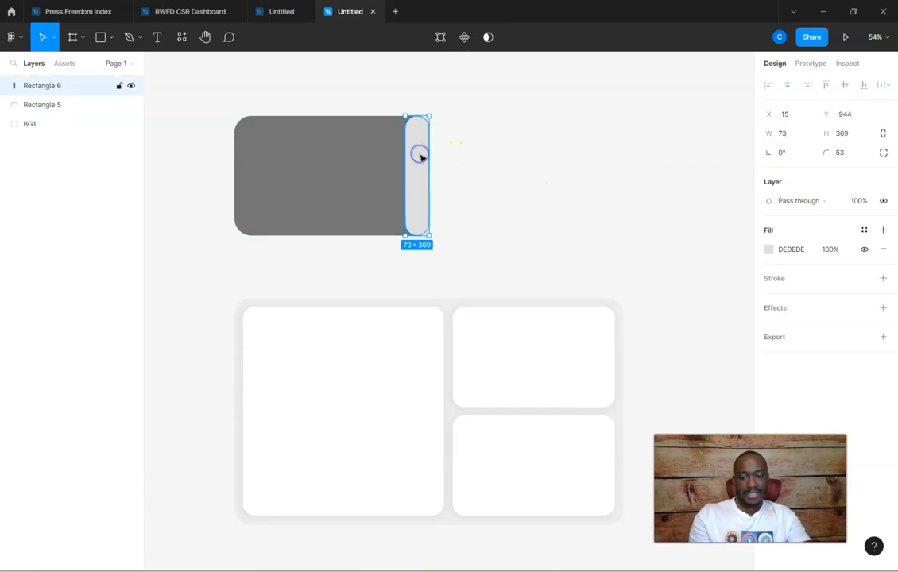
drag(419, 156, 480, 153)
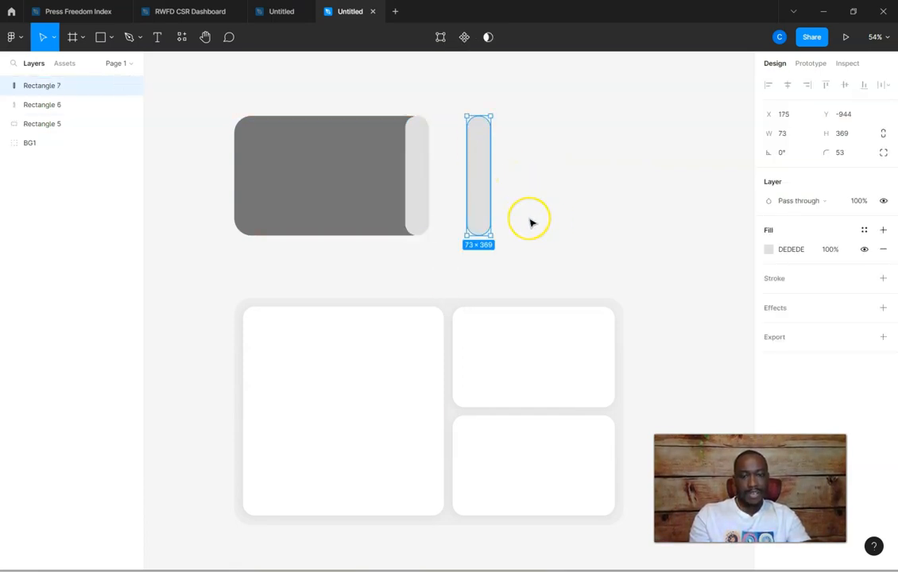
scroll(531, 222, up, 10)
scroll(531, 222, up, 2)
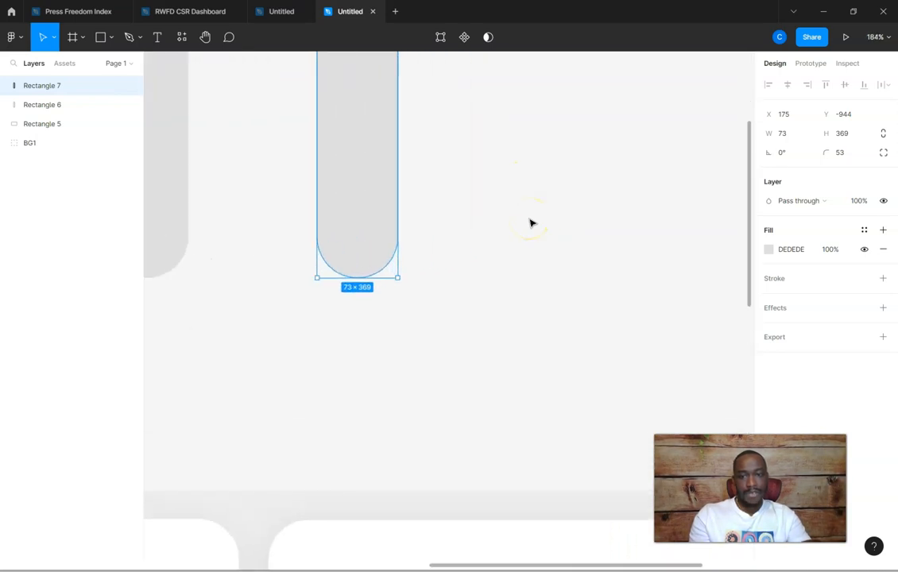
scroll(477, 223, up, 4)
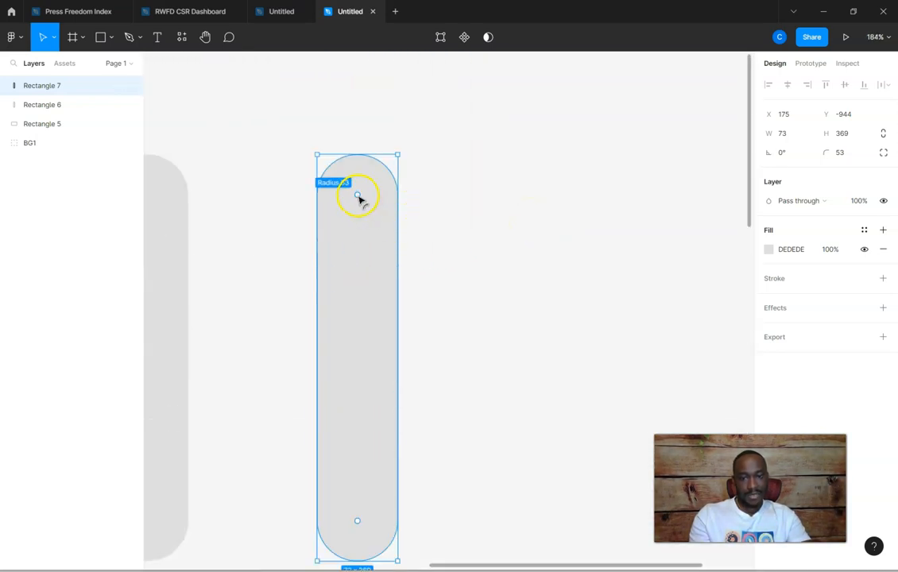
drag(358, 197, 298, 120)
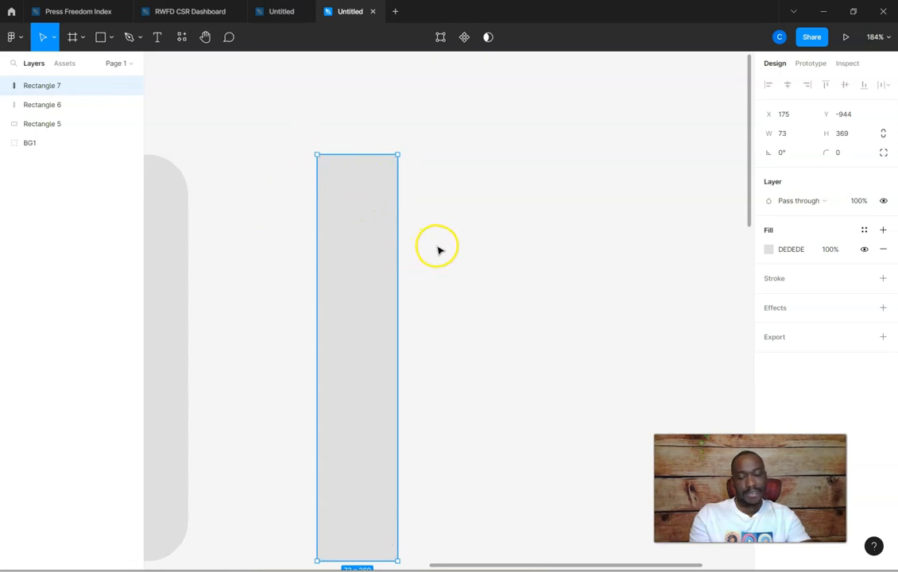
Move the square-cornered strip over the rounded strip's left part so the light grey band gets a straight left edge
ctrl+scroll(450, 241, down, 5)
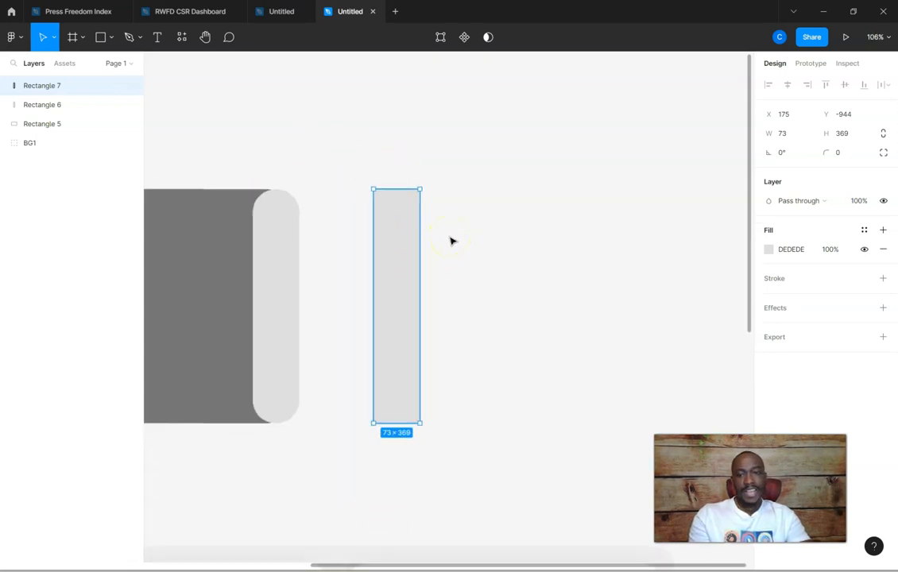
scroll(469, 259, down, 1)
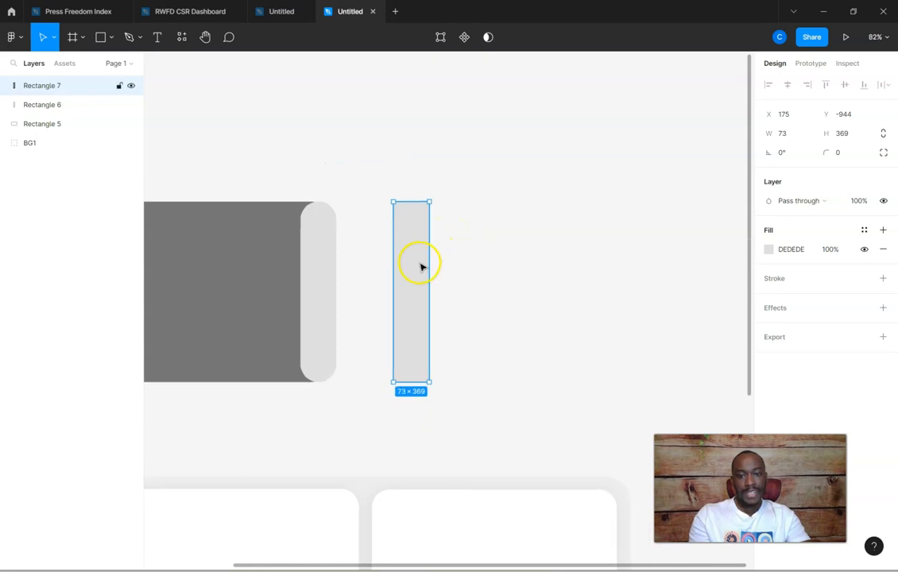
drag(414, 274, 308, 277)
click(426, 274)
scroll(427, 276, down, 3)
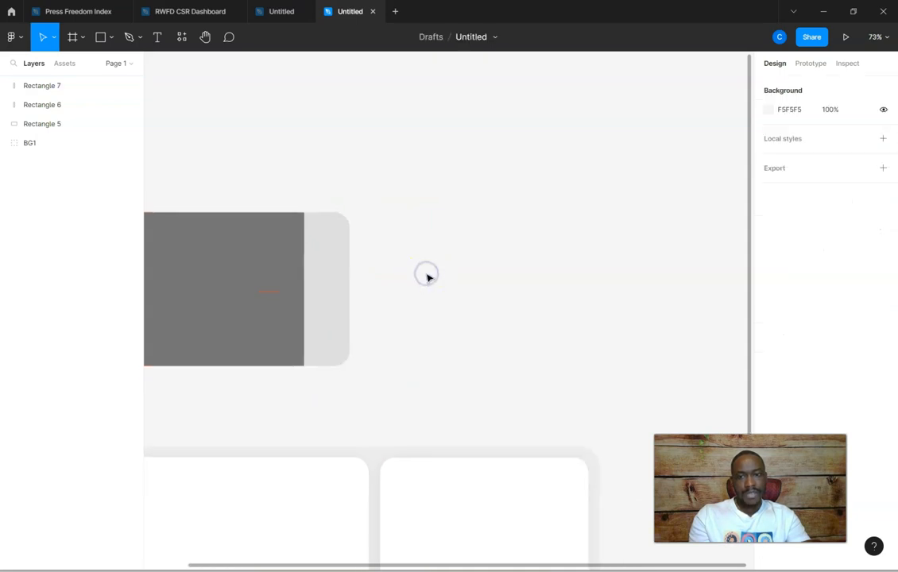
Group the dark grey rectangle with its two light grey strips and rename the group Pane 2
click(285, 13)
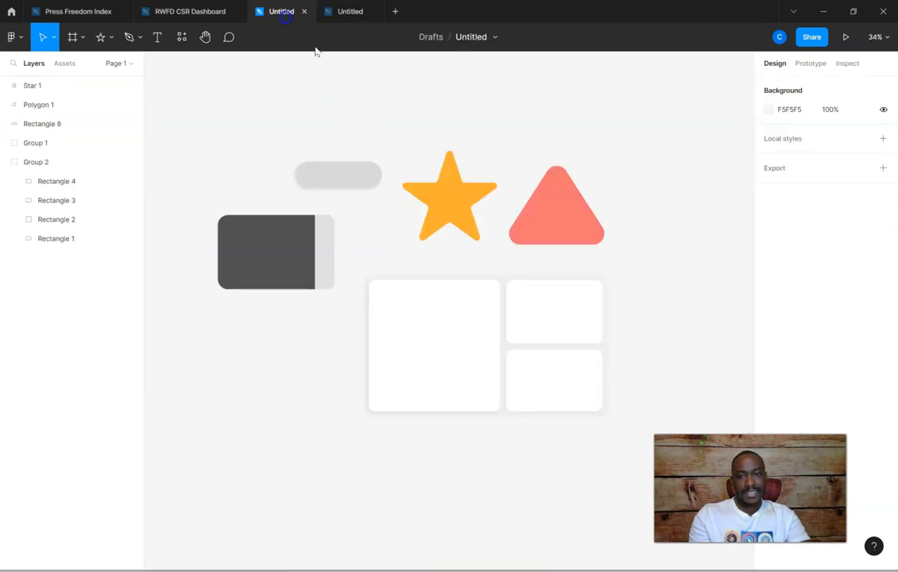
click(332, 13)
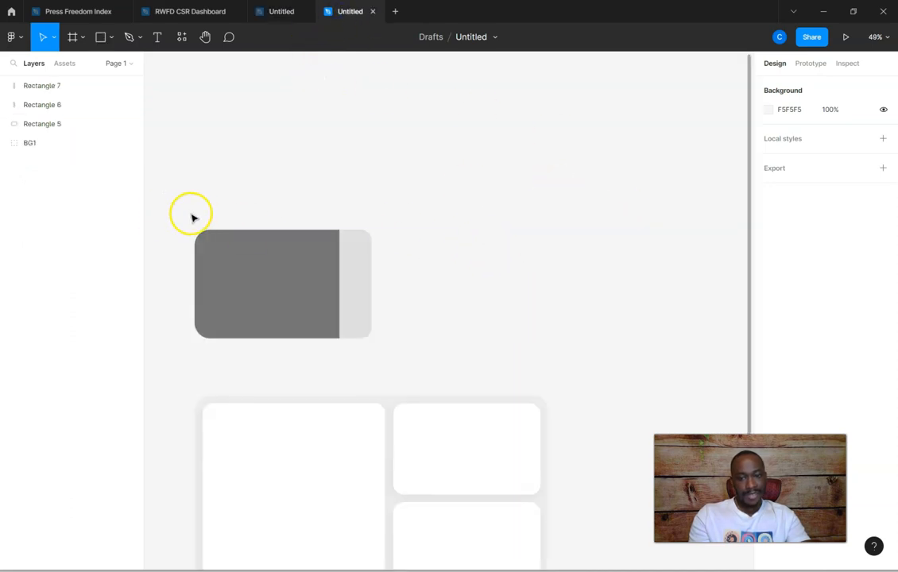
drag(182, 217, 394, 360)
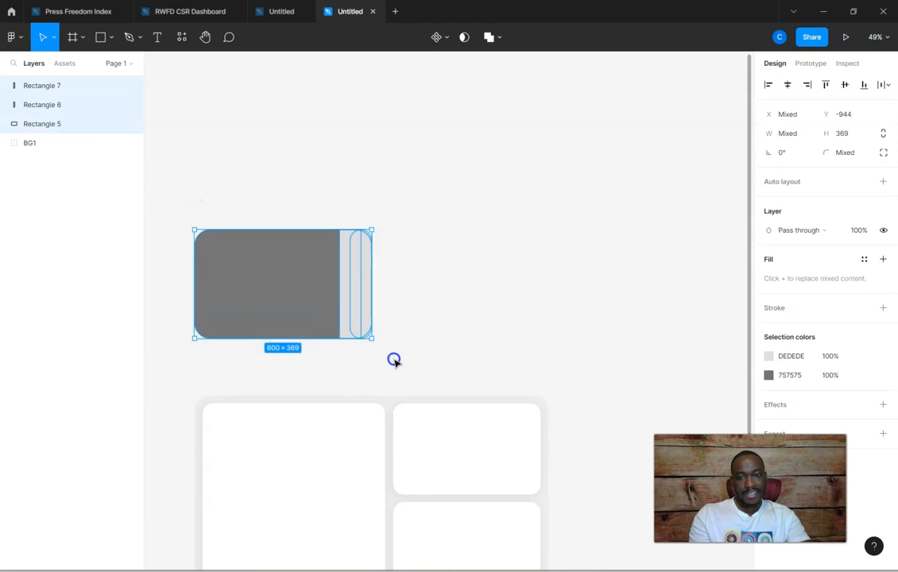
key(ctrl+g)
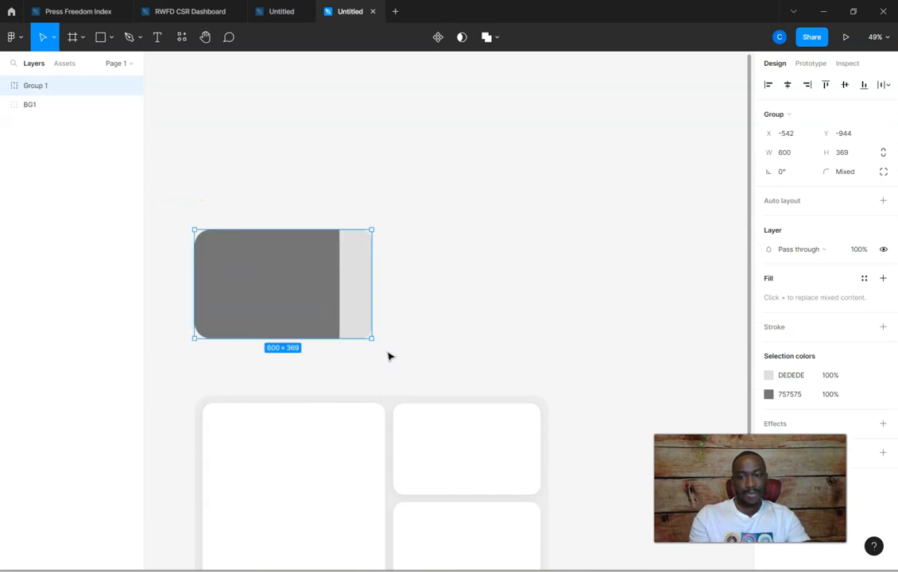
double_click(35, 86)
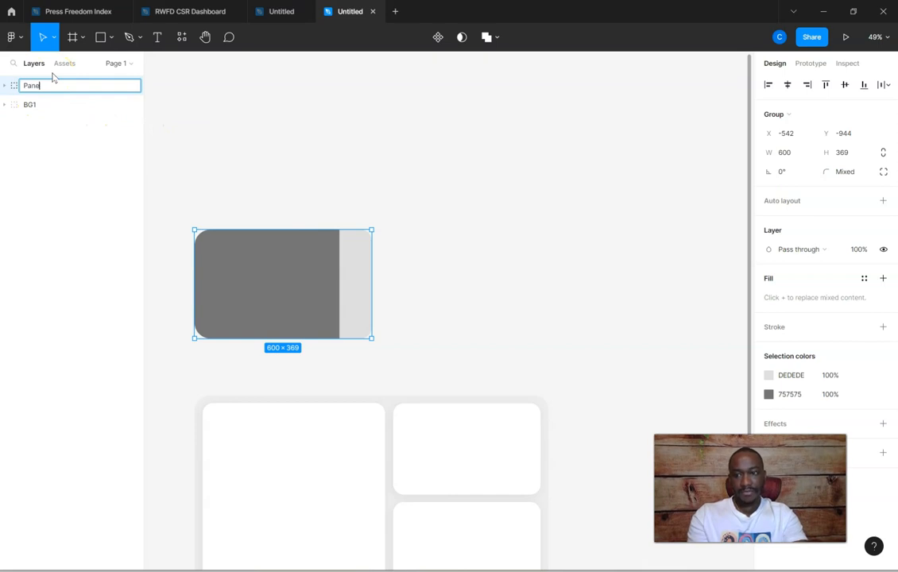
text(Pane 2)
key(Return)
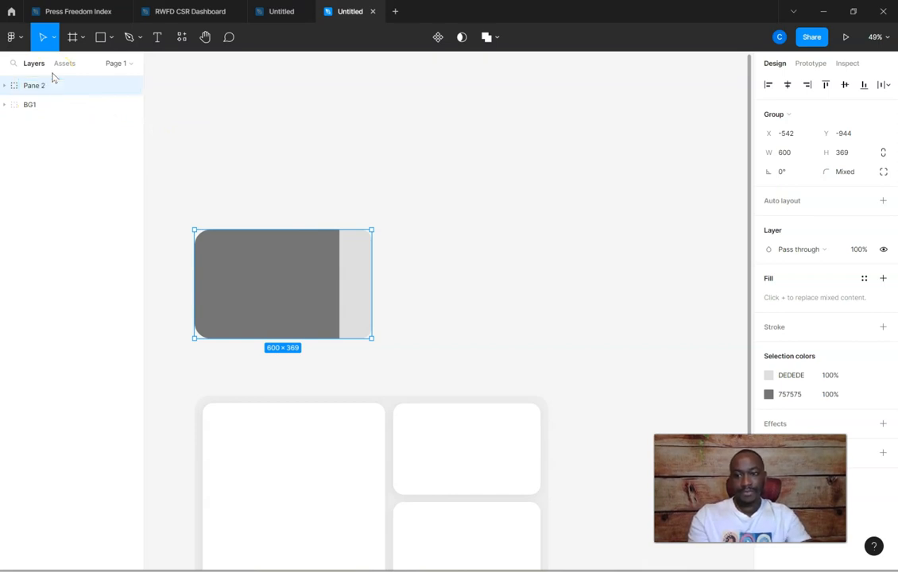
Examine the rounded pill shape in the other untitled file as a reference
click(261, 10)
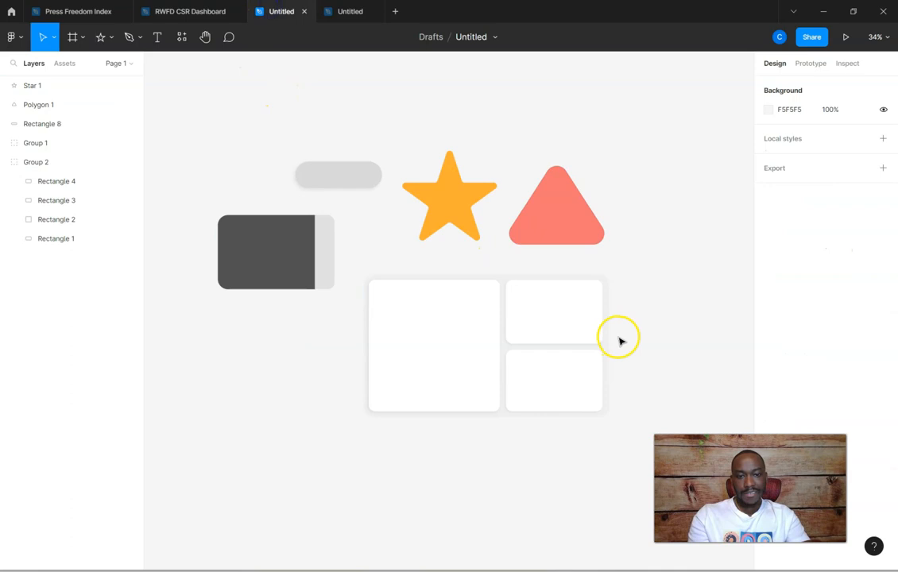
click(351, 186)
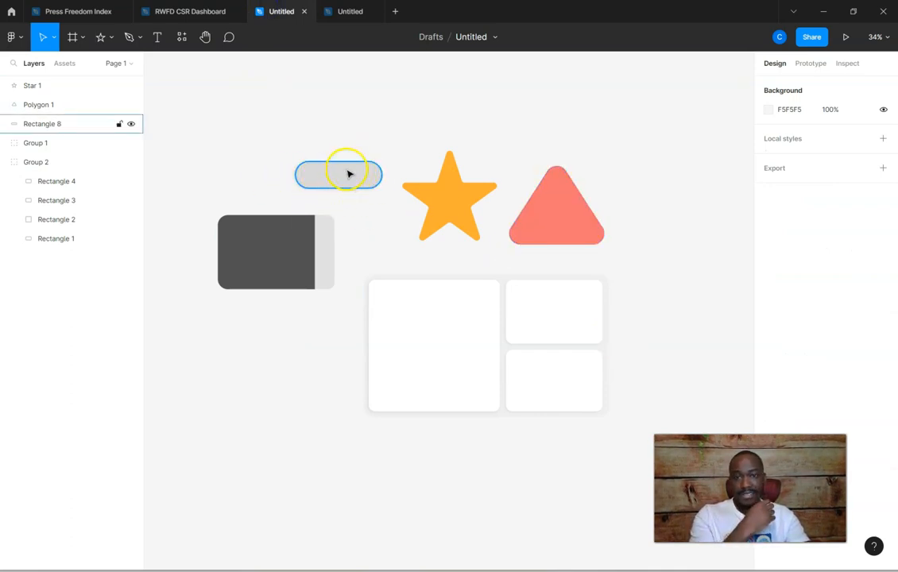
click(361, 121)
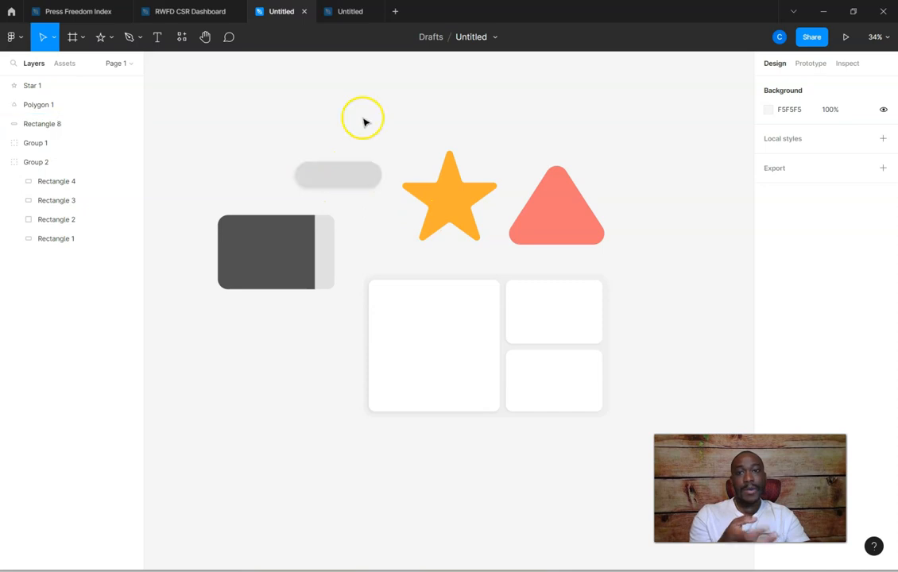
Return to the working file and draw a rectangle about 674 × 144 above the Pane 2 group
click(345, 10)
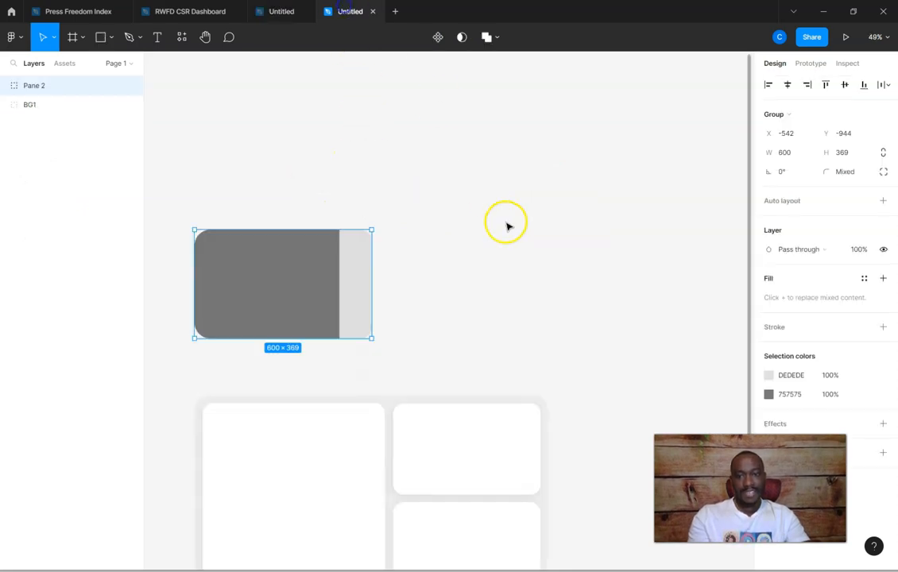
click(111, 37)
click(112, 66)
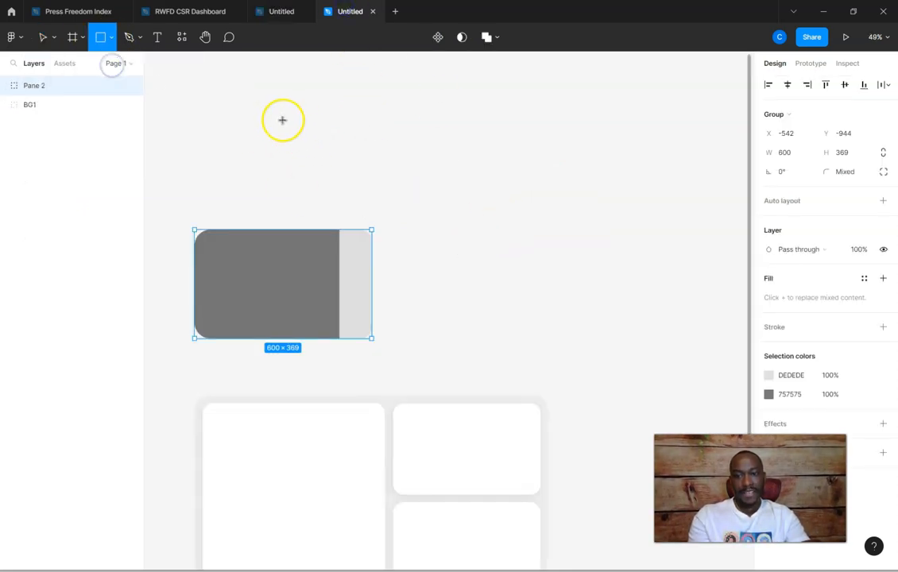
drag(283, 119, 481, 160)
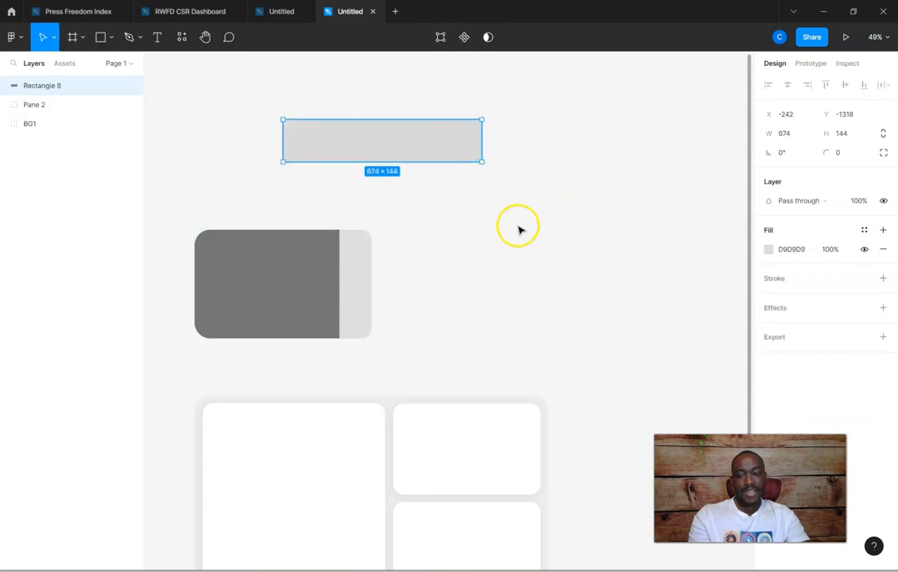
Round the new rectangle's corners to the full radius of 72 so that it becomes a pill
scroll(519, 231, up, 2)
scroll(519, 230, up, 2)
scroll(519, 231, up, 2)
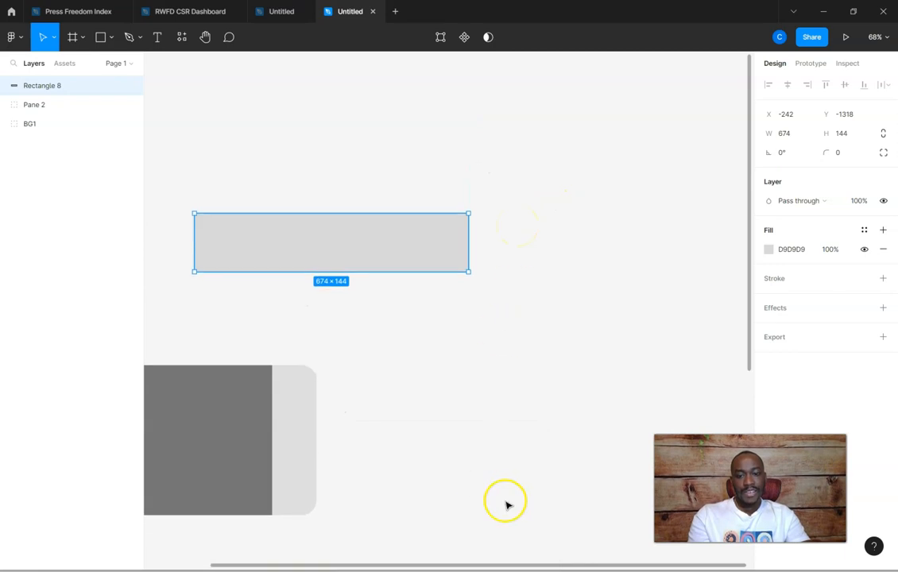
drag(500, 568, 459, 567)
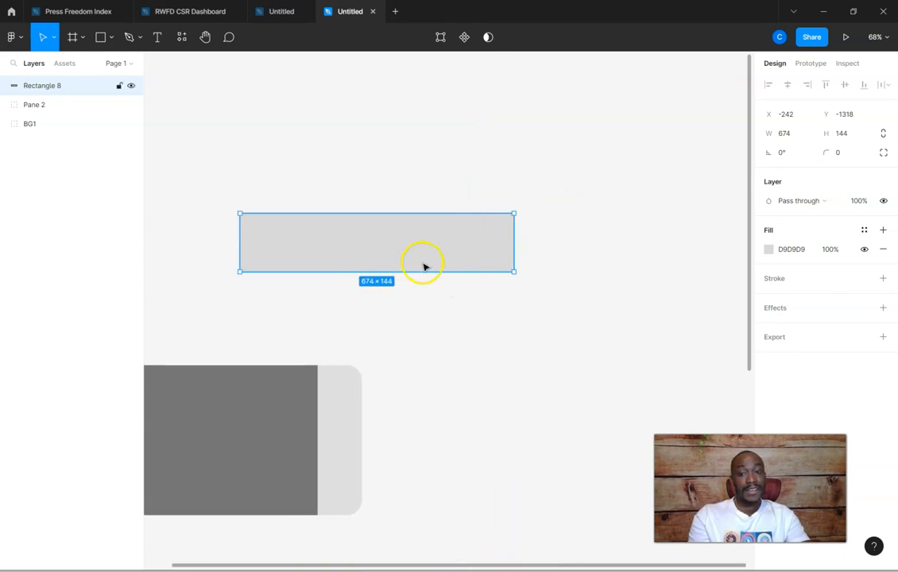
scroll(427, 265, up, 5)
drag(444, 568, 397, 566)
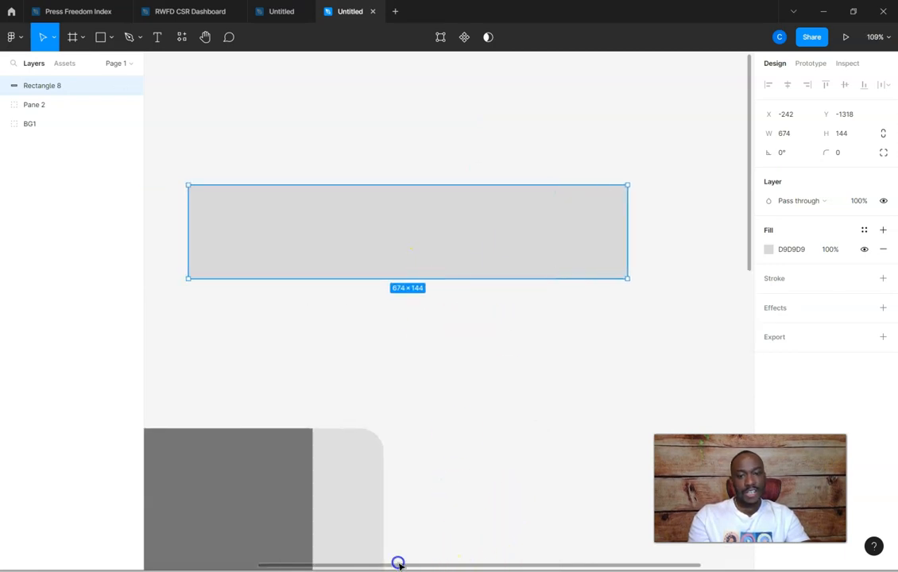
drag(201, 198, 211, 206)
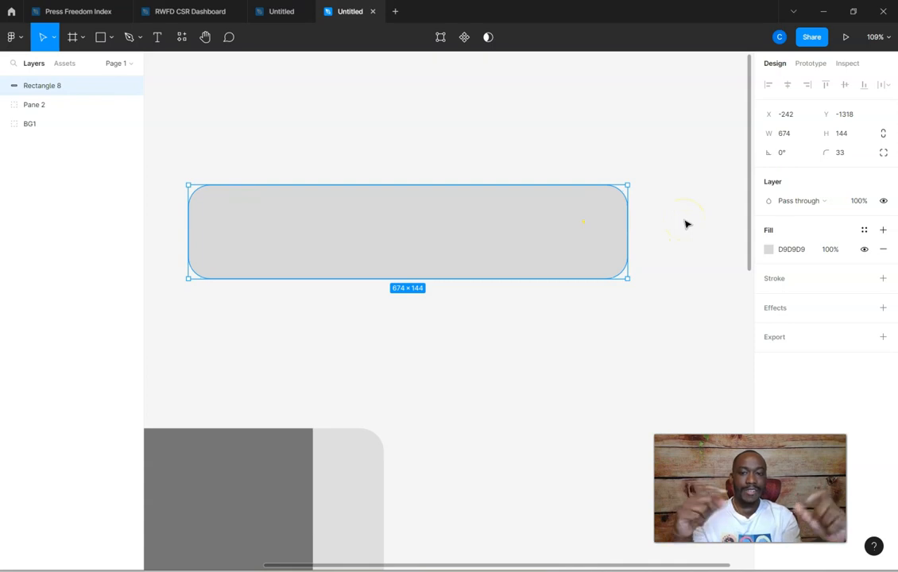
drag(209, 208, 477, 243)
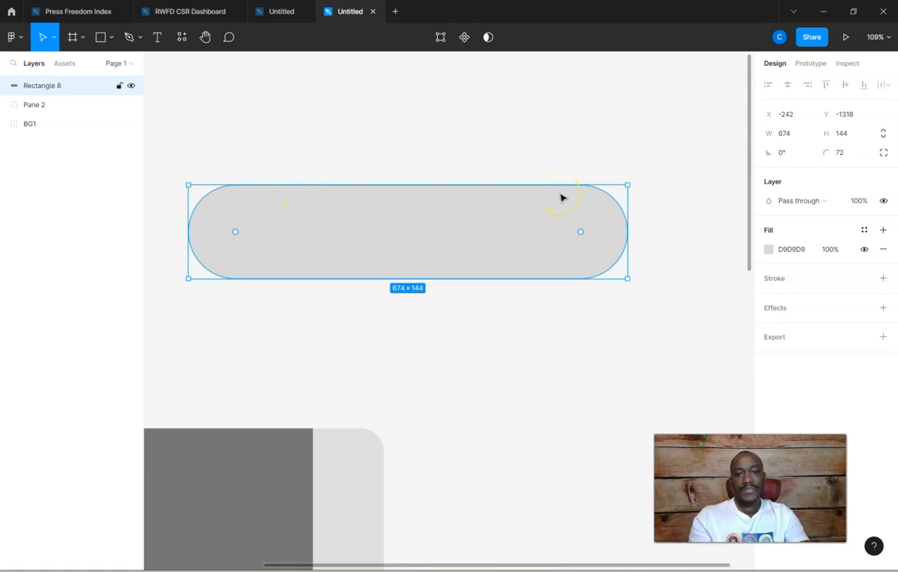
Shorten the pill to about 519 wide from its right end and shift it slightly to X -253, Y -1315
drag(628, 230, 527, 229)
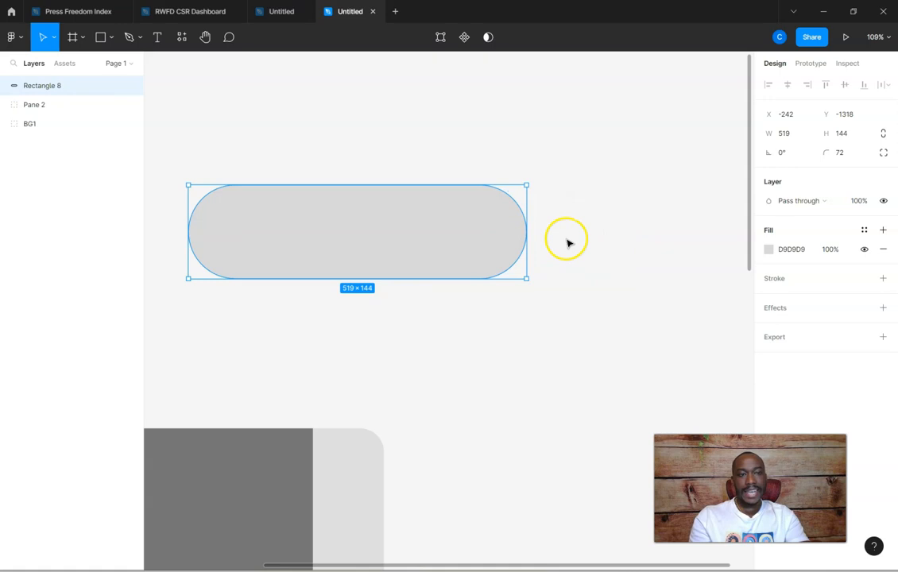
click(584, 263)
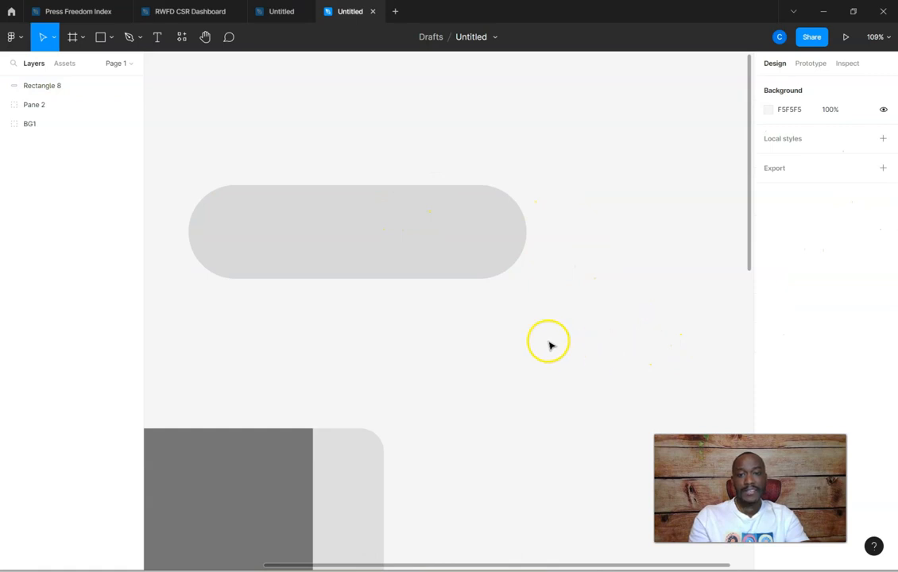
drag(343, 231, 335, 232)
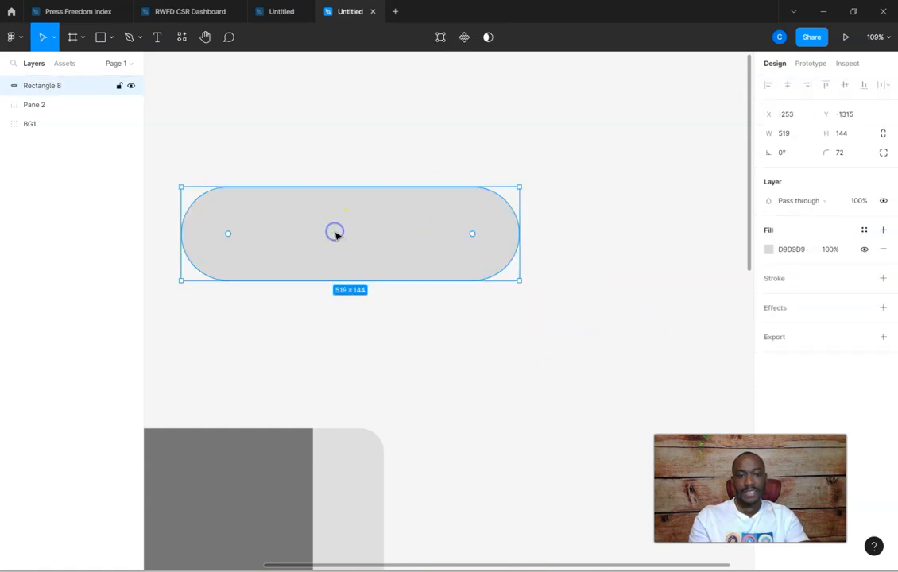
Add a drop shadow to the pill and set the shadow's X offset to 4
click(883, 309)
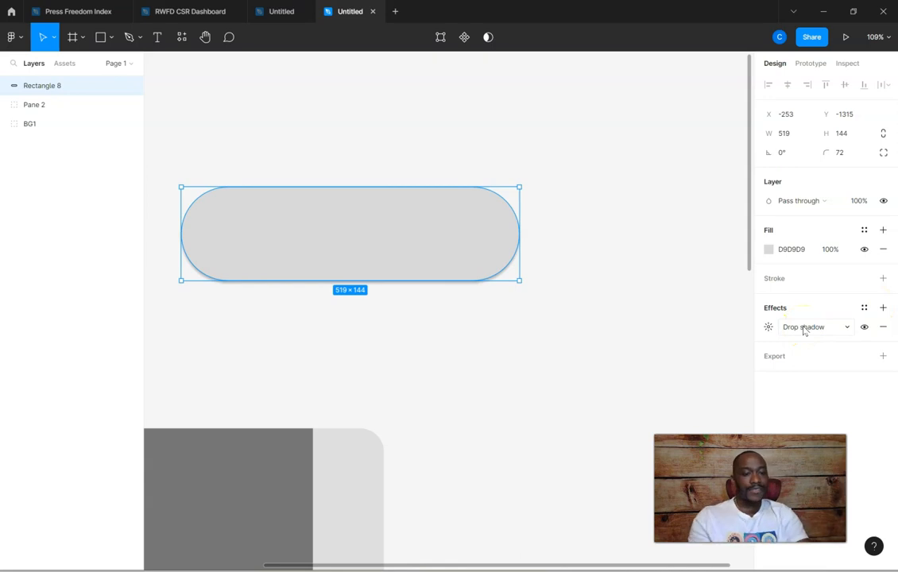
click(768, 327)
click(658, 357)
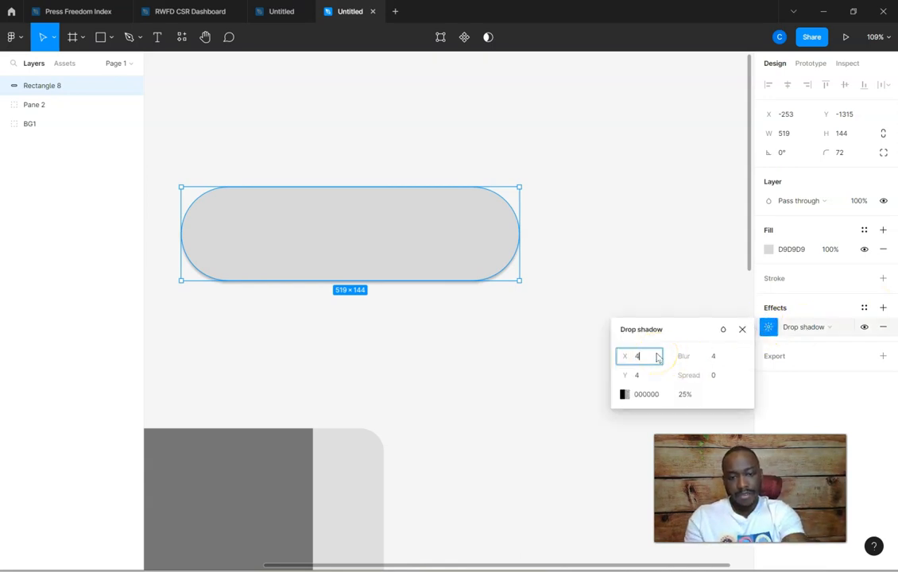
text(4)
key(Tab)
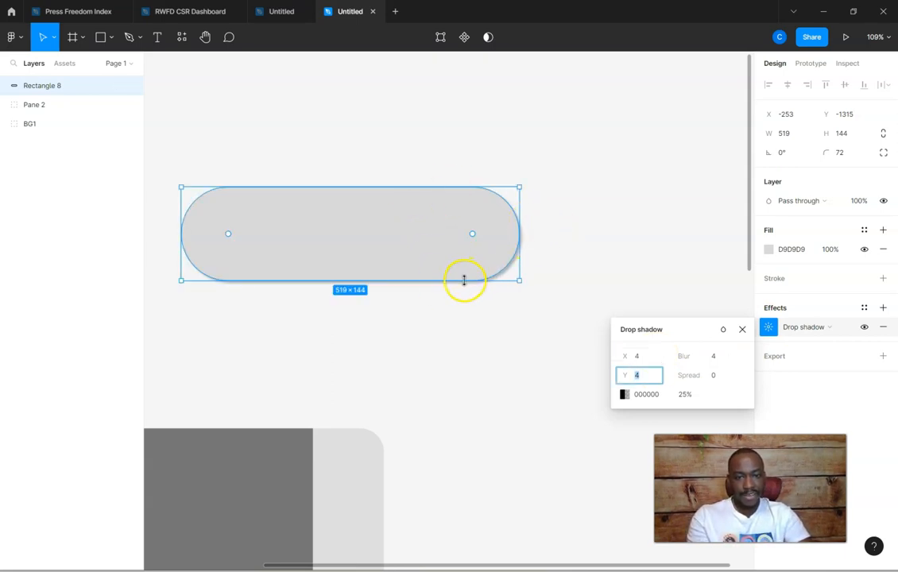
Try an X offset of -4 for the pill's drop shadow
click(633, 356)
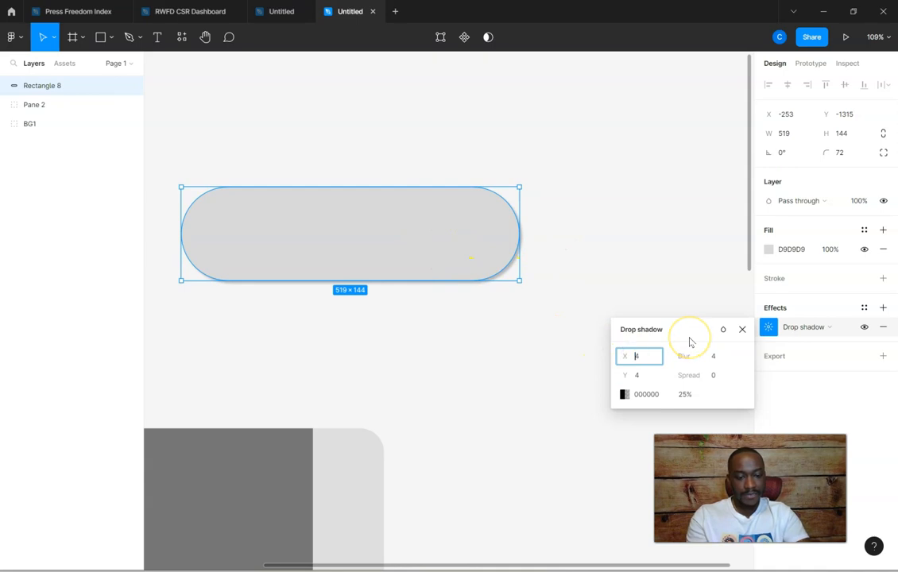
text(-4)
key(Tab)
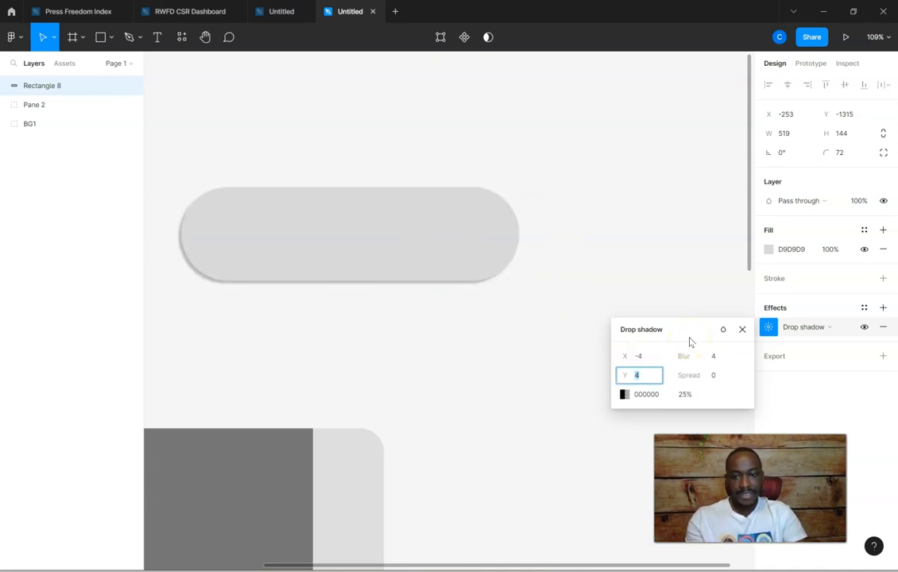
Set the drop shadow's X and Y offsets to 6 each
click(646, 356)
text(4)
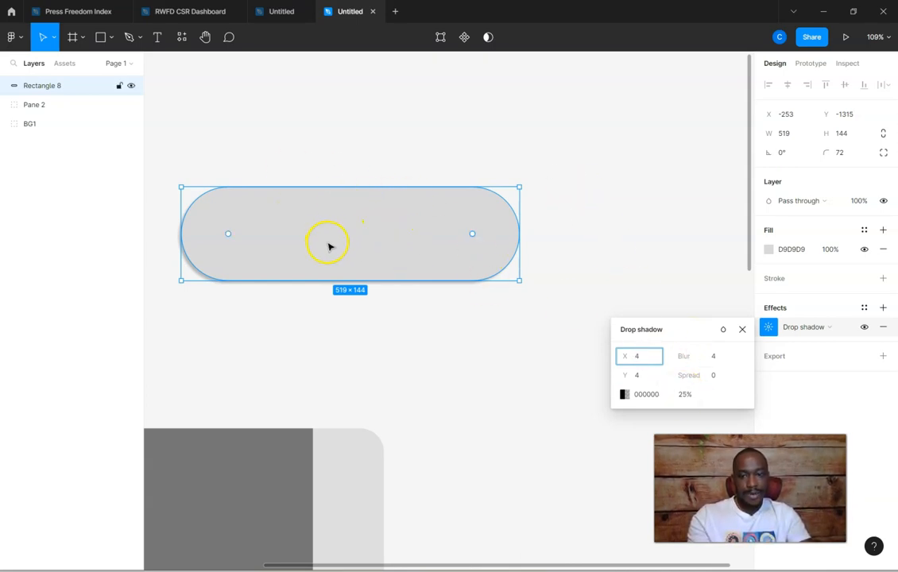
key(Tab)
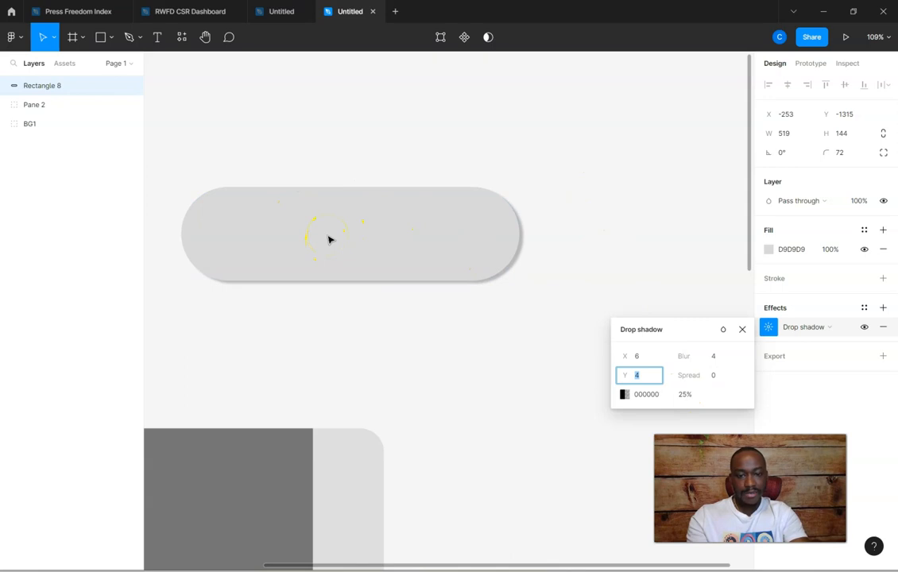
text(6)
key(Tab)
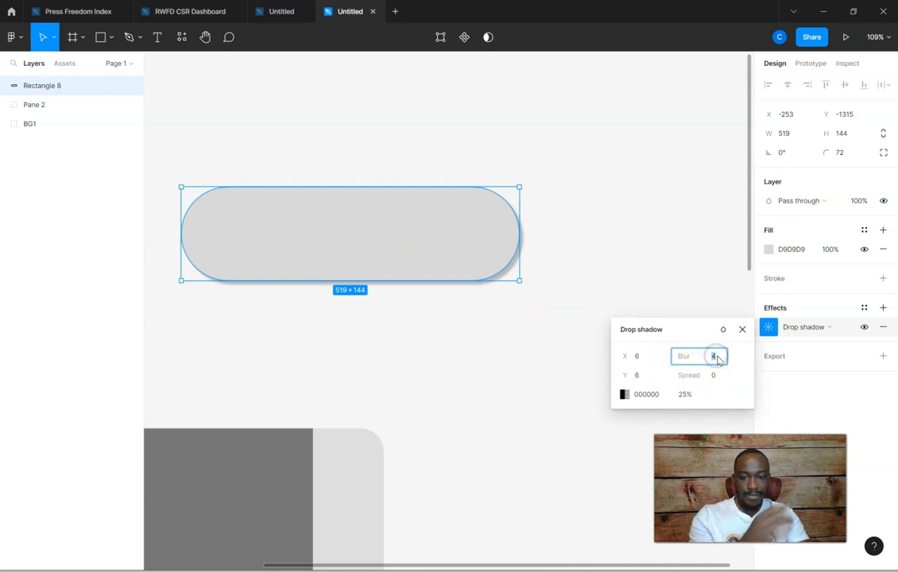
Soften the pill's drop shadow with a blur of 15 and an opacity of 10%, then deselect the pill
text(15)
key(Tab)
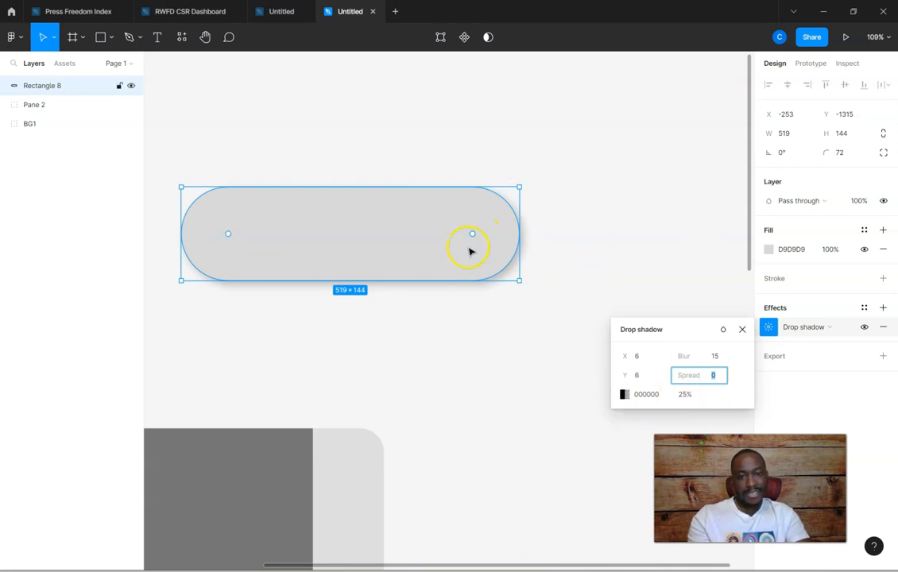
click(685, 394)
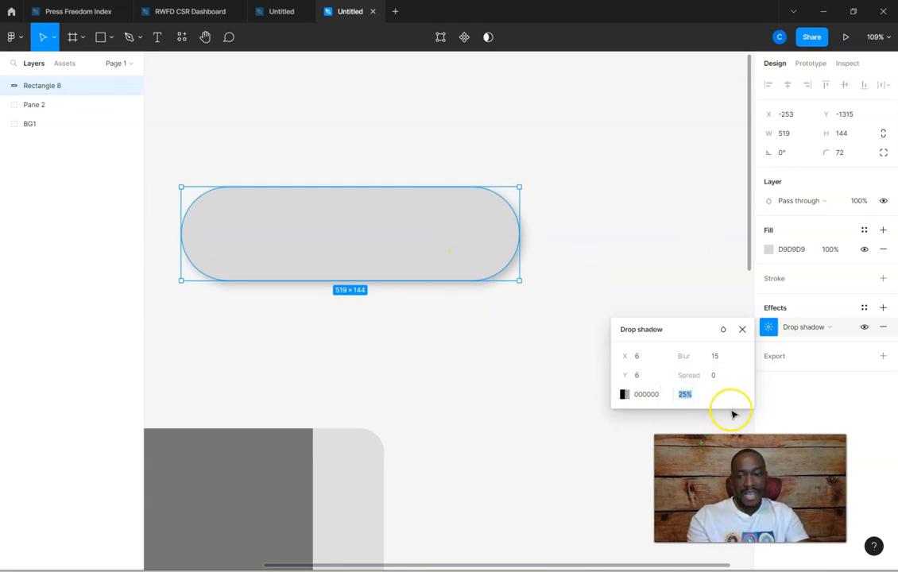
text(10)
key(Tab)
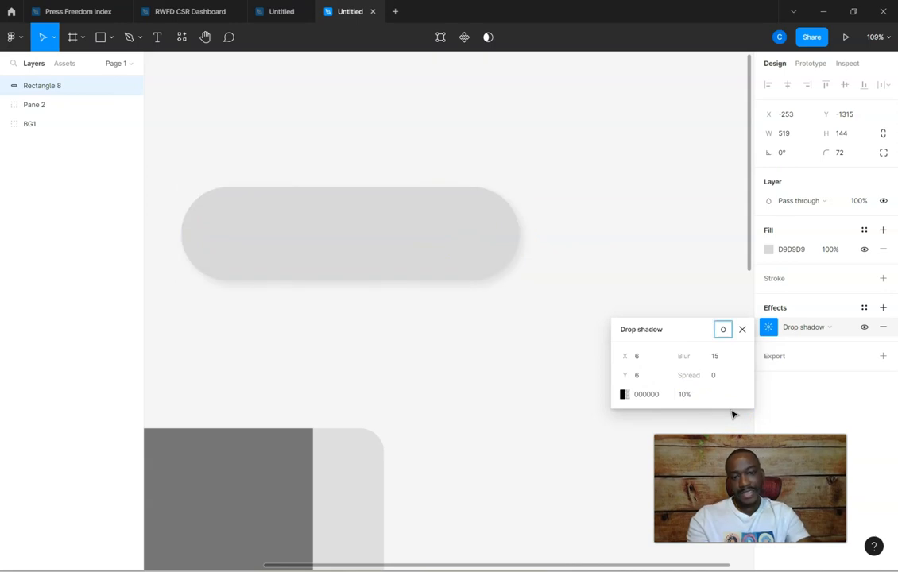
click(587, 159)
Check the star in the reference file, then draw a five-pointed star about 550 × 550 above the pill in the working file
scroll(588, 199, down, 5)
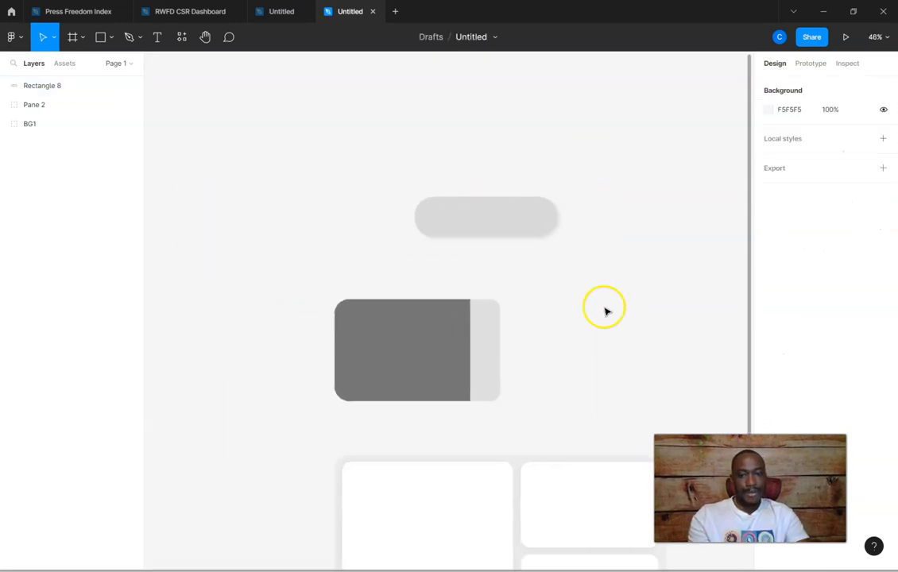
scroll(556, 219, up, 3)
click(282, 11)
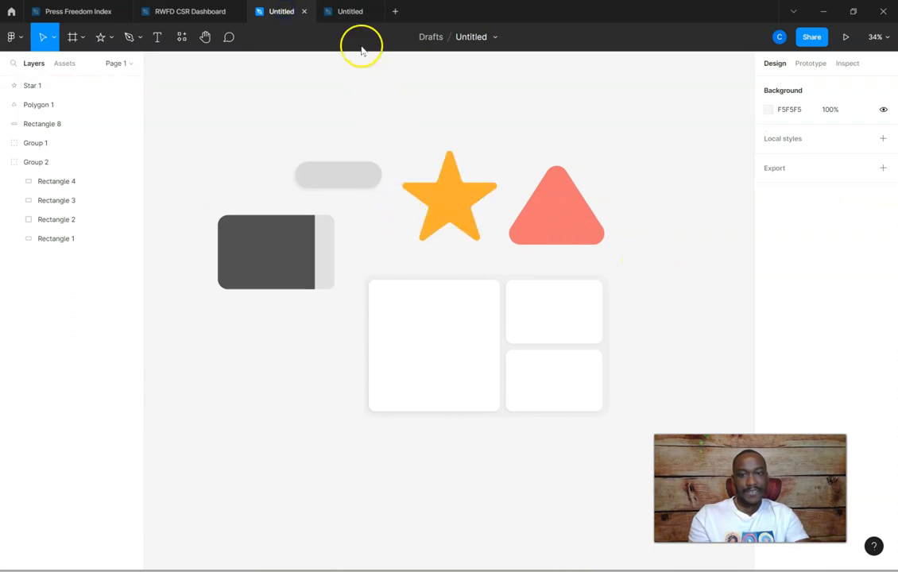
click(351, 11)
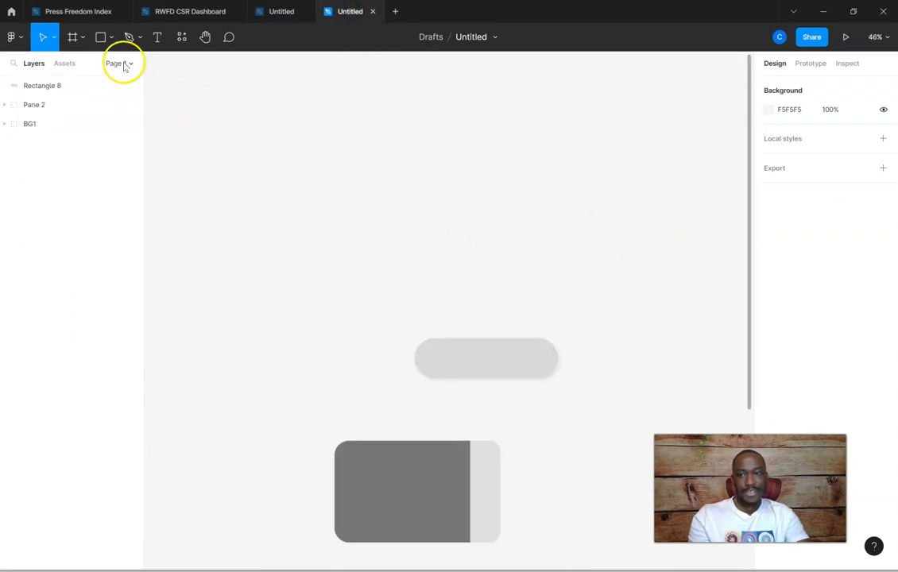
click(112, 40)
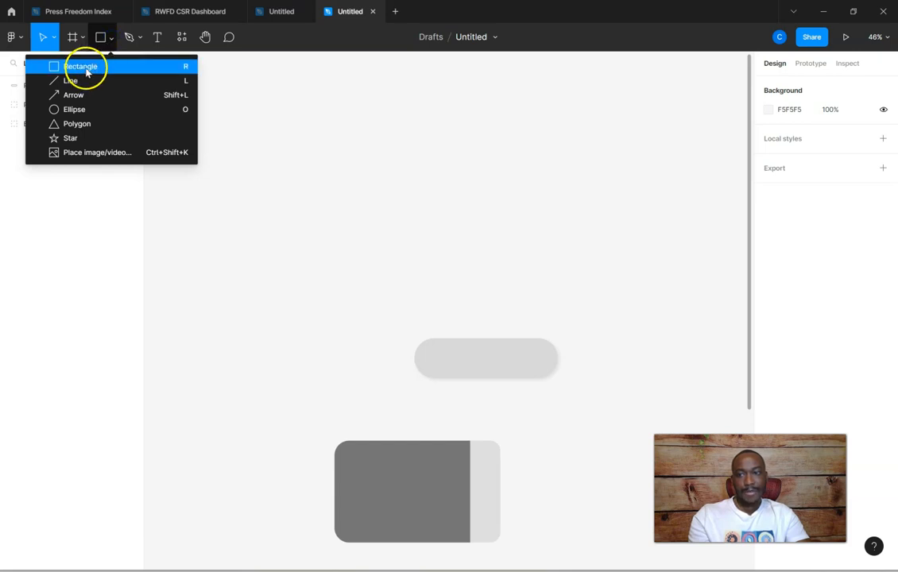
click(70, 139)
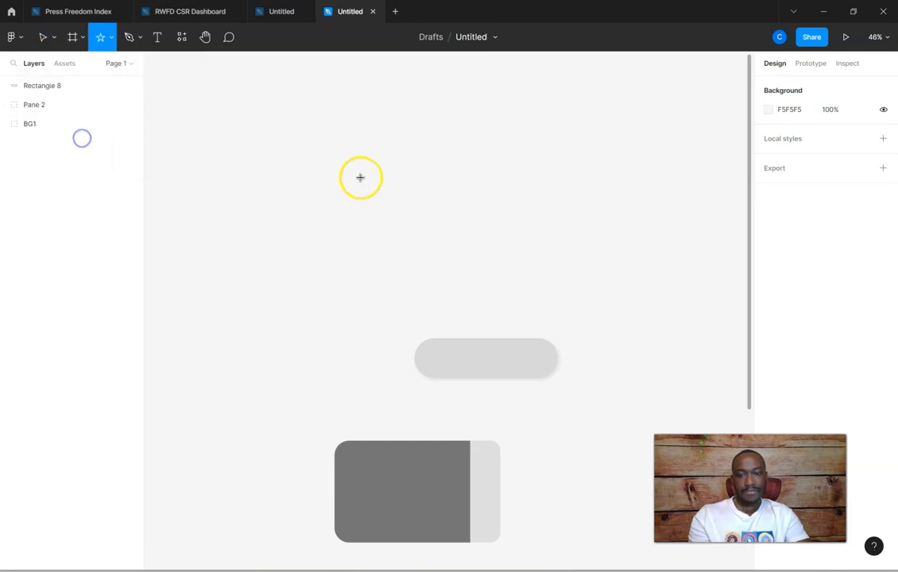
drag(369, 142, 478, 296)
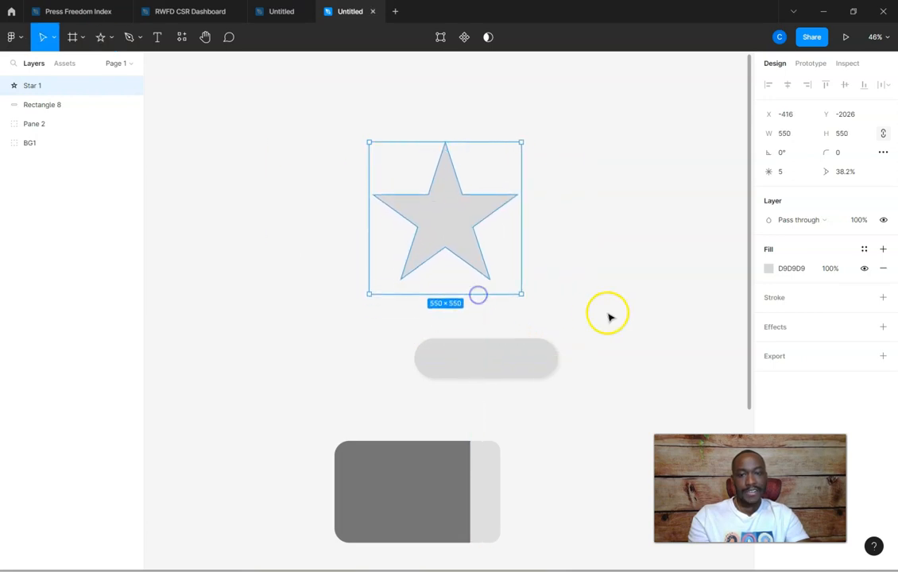
Change the star's fill to the golden yellow FFC52F
click(769, 269)
click(659, 429)
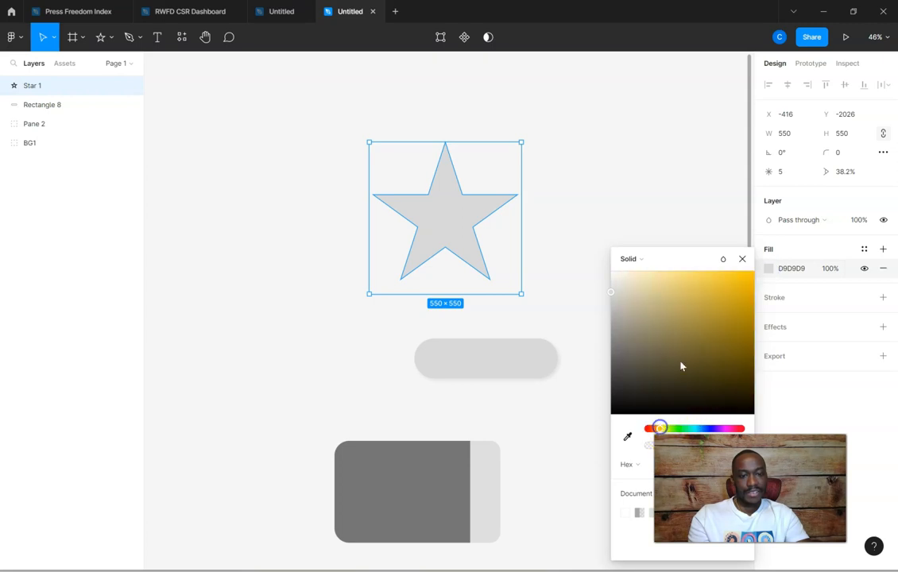
drag(726, 301, 727, 271)
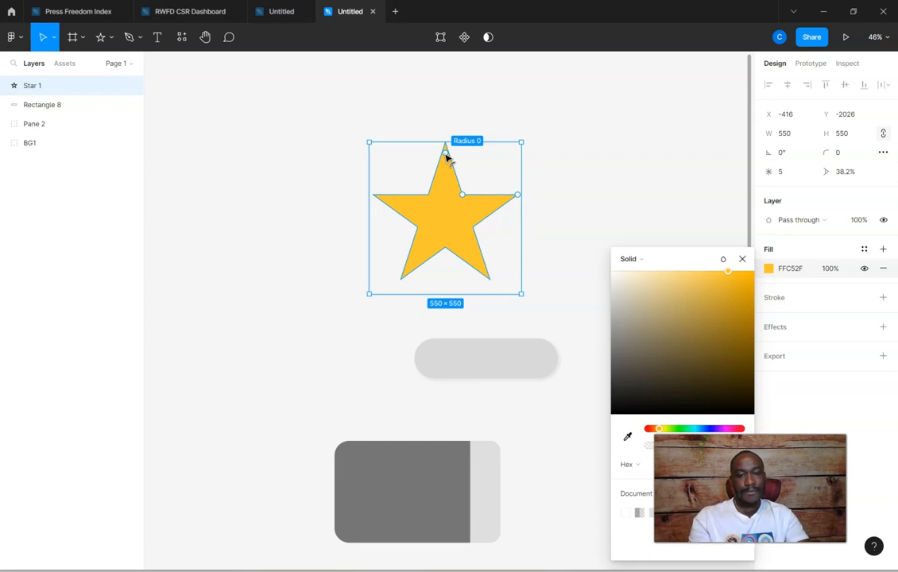
Slightly round the star's points and inner corners with its corner radius, then deselect the star
drag(447, 158, 449, 155)
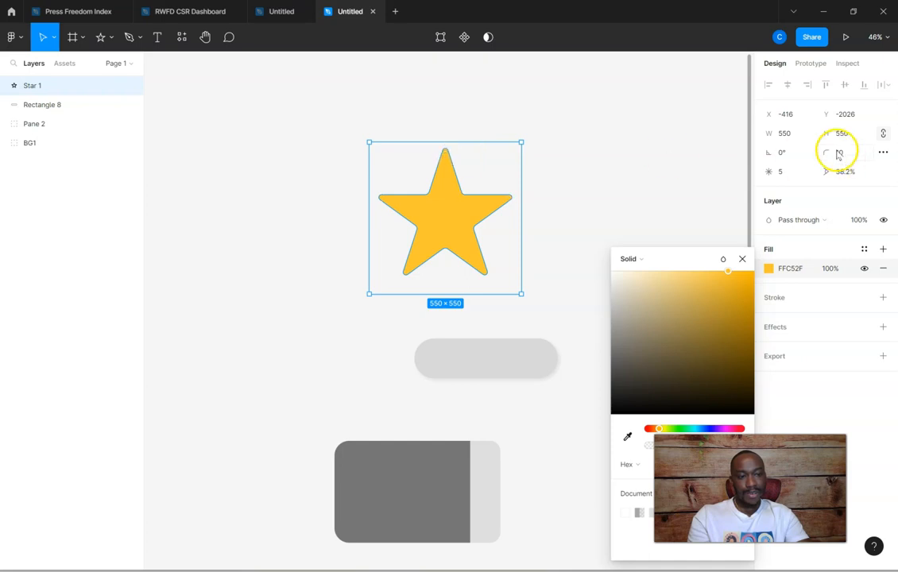
click(447, 157)
drag(447, 156, 419, 159)
click(544, 167)
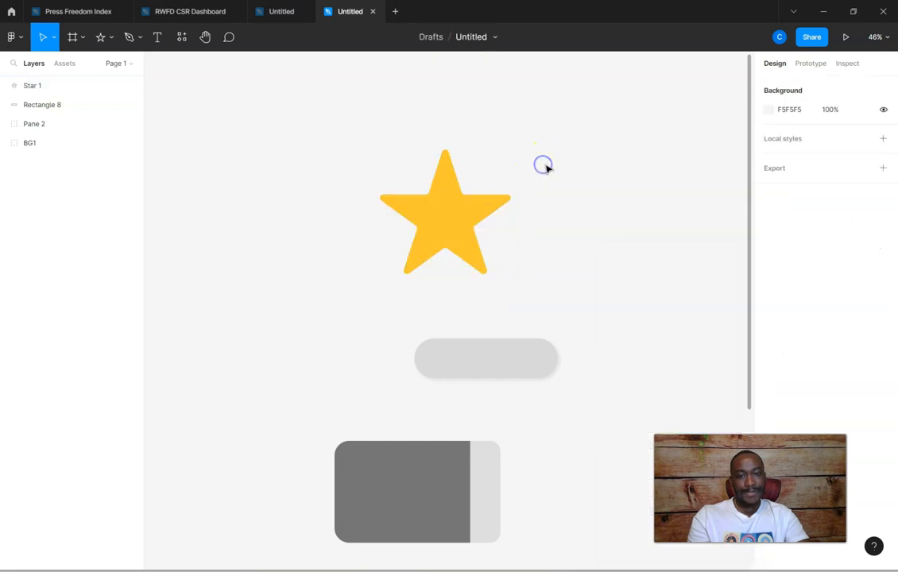
Examine the rounded triangle in the reference file and return to the free area around the star in the working file
click(280, 15)
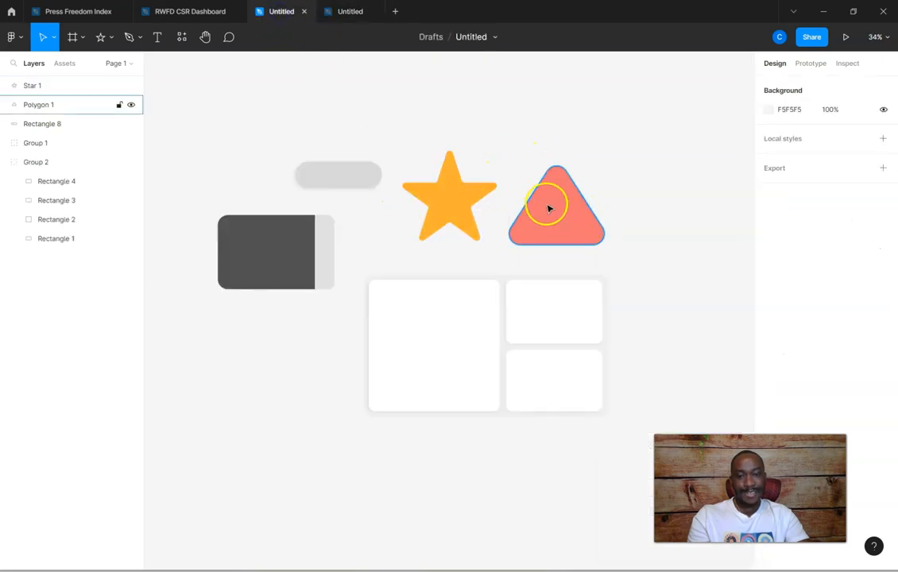
click(346, 16)
scroll(431, 108, up, 1)
scroll(436, 121, down, 3)
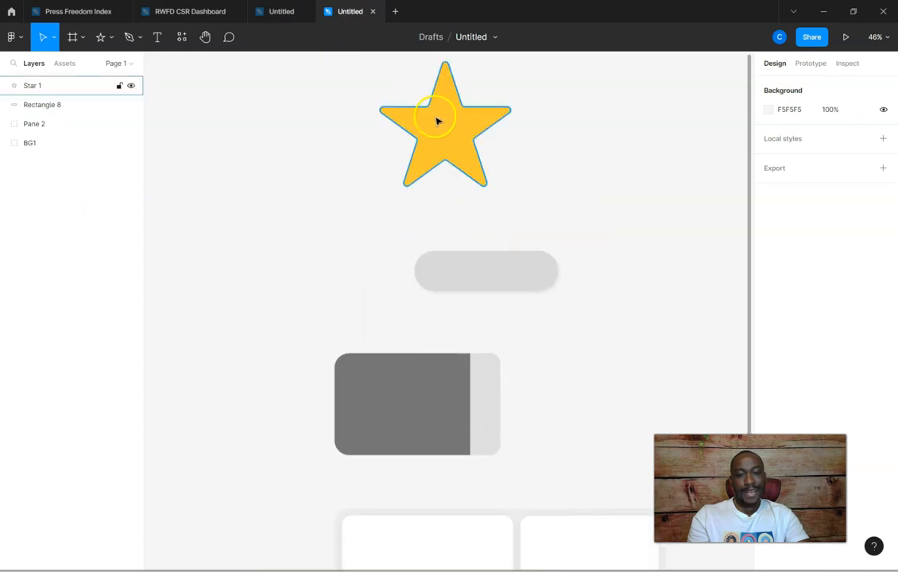
scroll(436, 115, up, 3)
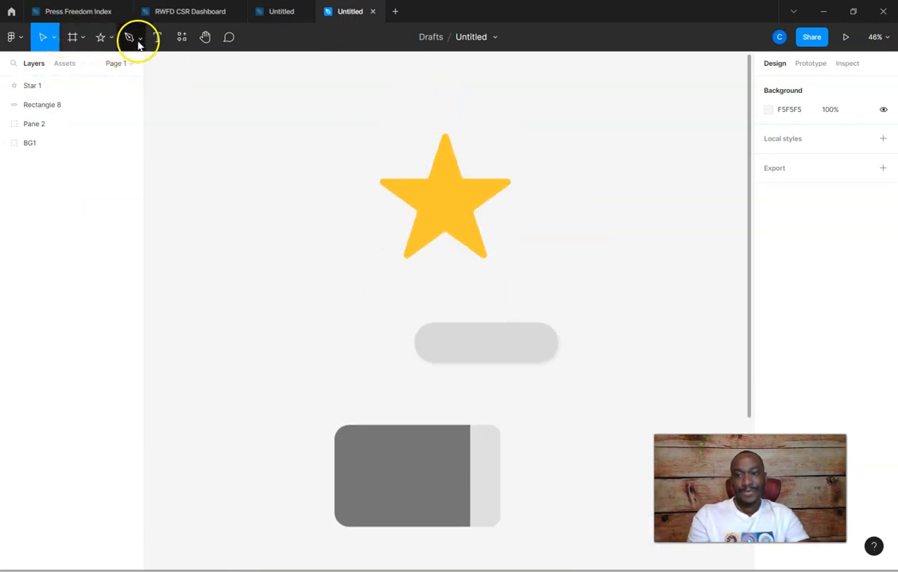
Draw a triangle about 516 × 516 with the Polygon tool in the free space left of the star
scroll(227, 121, up, 1)
click(54, 37)
click(53, 37)
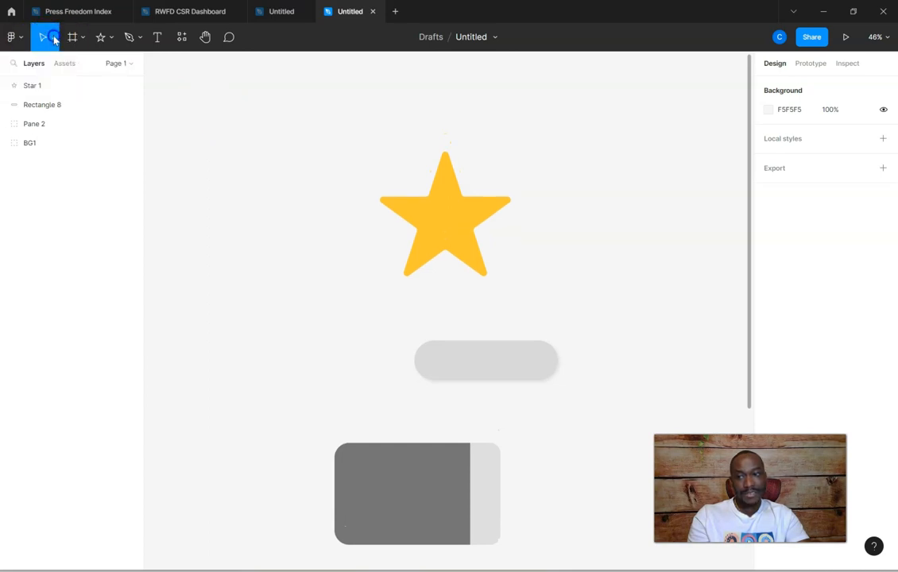
click(112, 37)
click(99, 125)
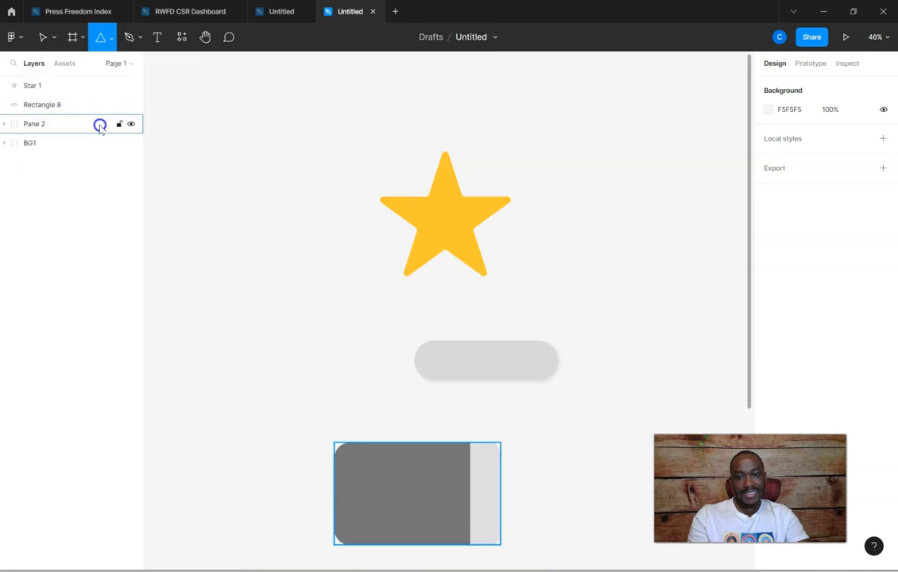
scroll(381, 144, up, 4)
scroll(393, 151, down, 3)
scroll(393, 151, down, 2)
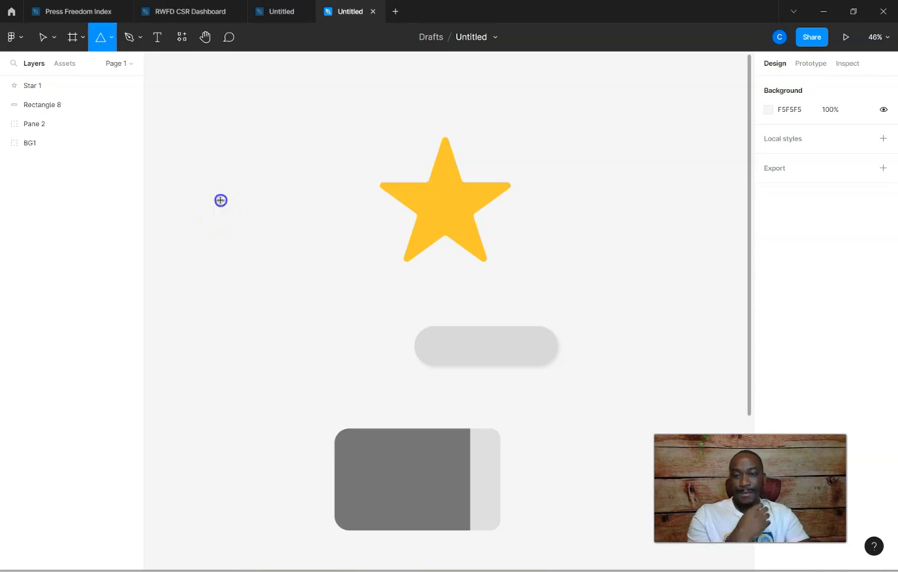
drag(220, 200, 318, 343)
key(shift)
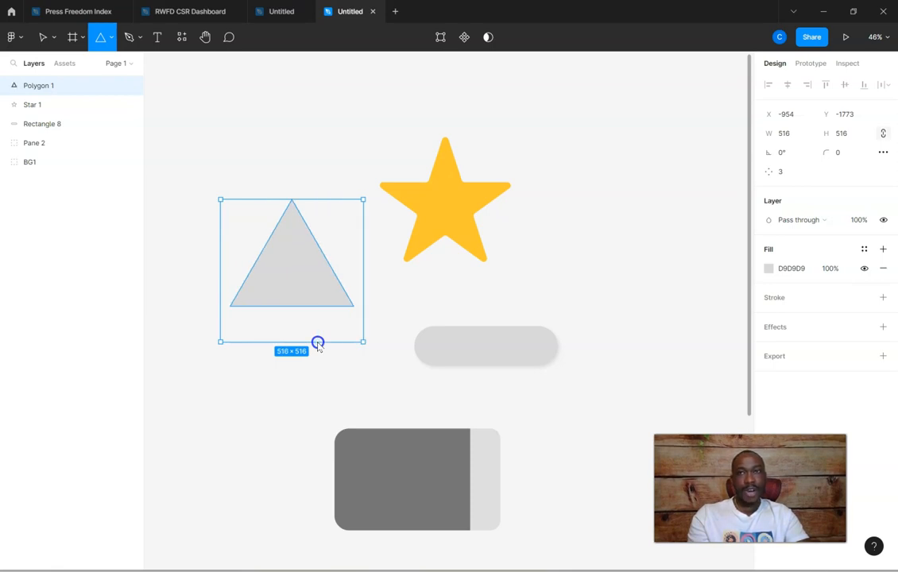
drag(318, 343, 316, 342)
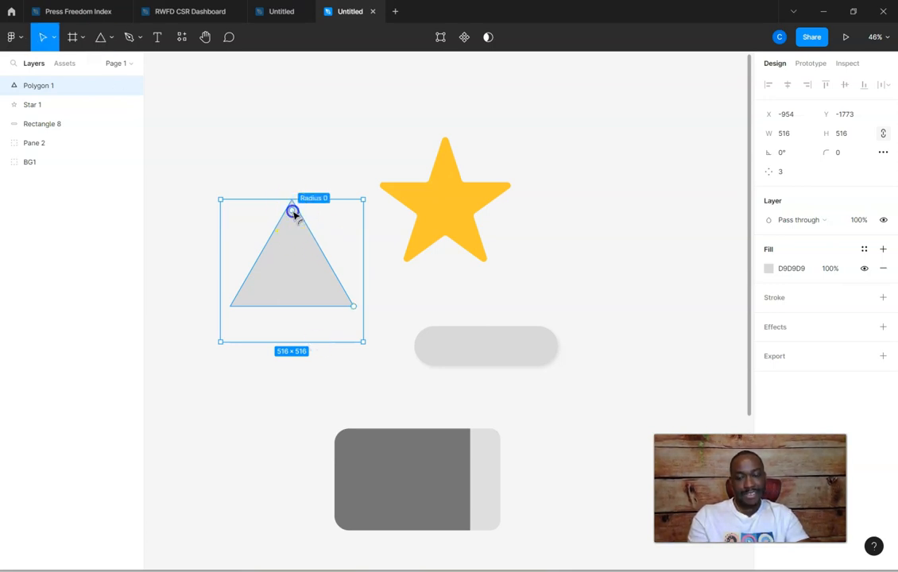
Round the triangle's corners to a radius of about 32 and change its fill to coral red
drag(293, 213, 301, 285)
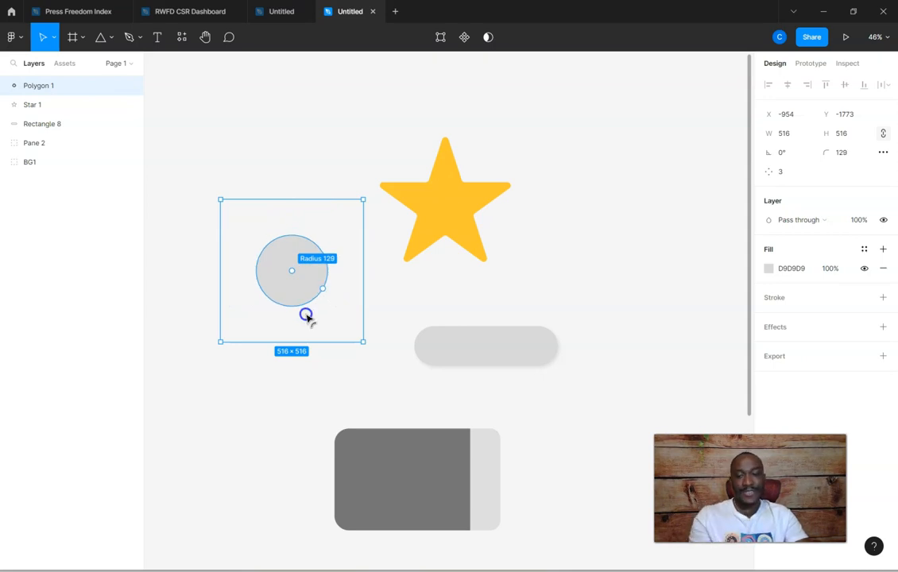
drag(303, 288, 290, 216)
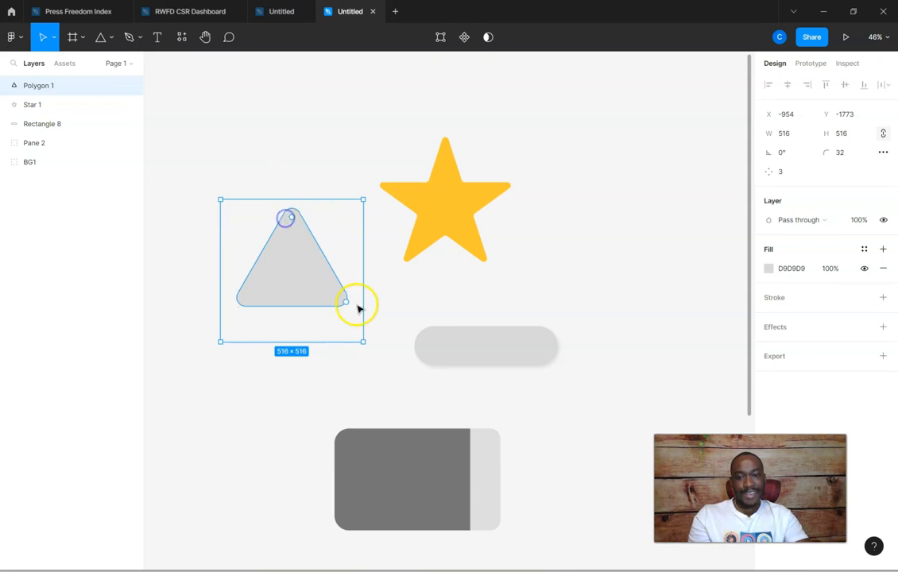
click(770, 268)
click(721, 278)
drag(722, 278, 702, 268)
click(663, 214)
Add a PNG export setting to the BG1 card layout and show its export preview
scroll(588, 215, down, 1)
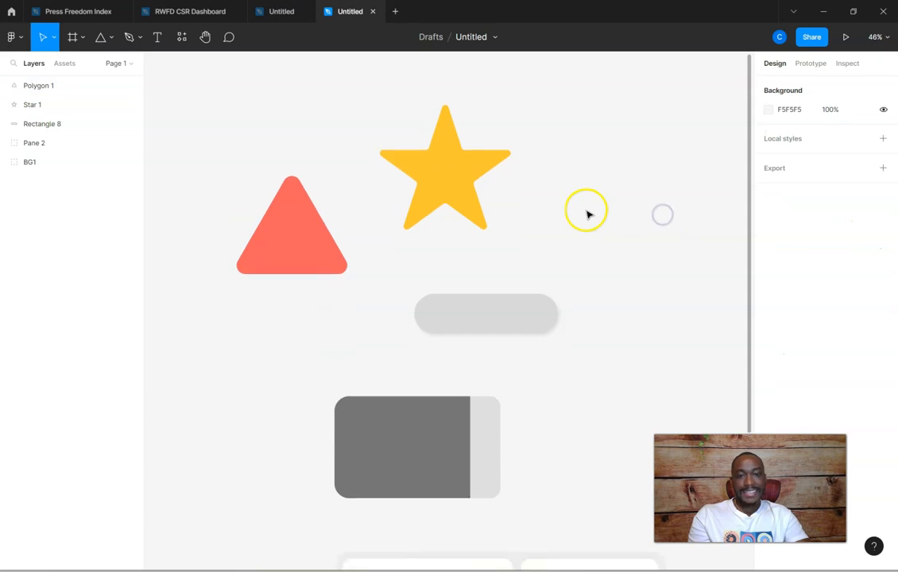
scroll(589, 214, down, 4)
scroll(586, 216, down, 5)
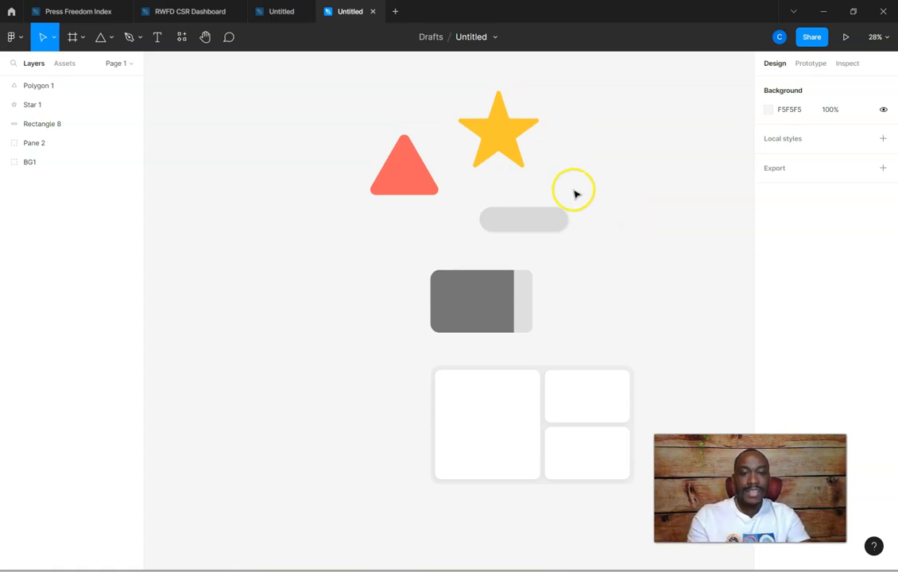
scroll(445, 285, down, 1)
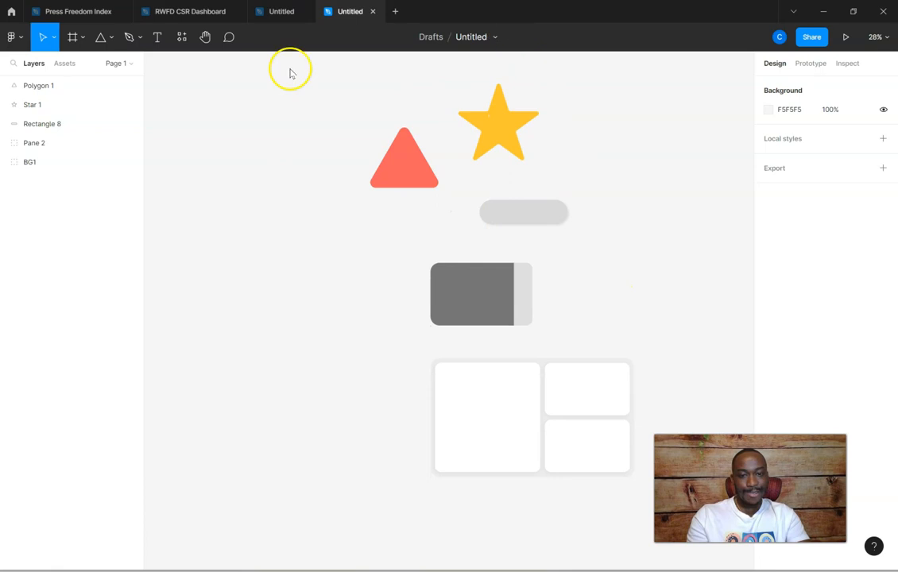
scroll(455, 206, down, 5)
scroll(456, 206, up, 1)
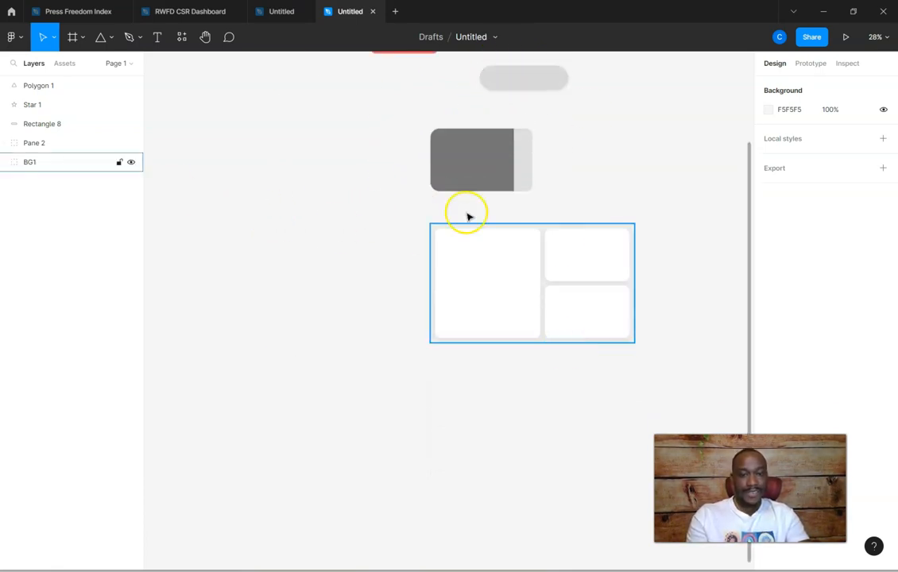
drag(685, 210, 389, 362)
click(490, 293)
right_click(491, 293)
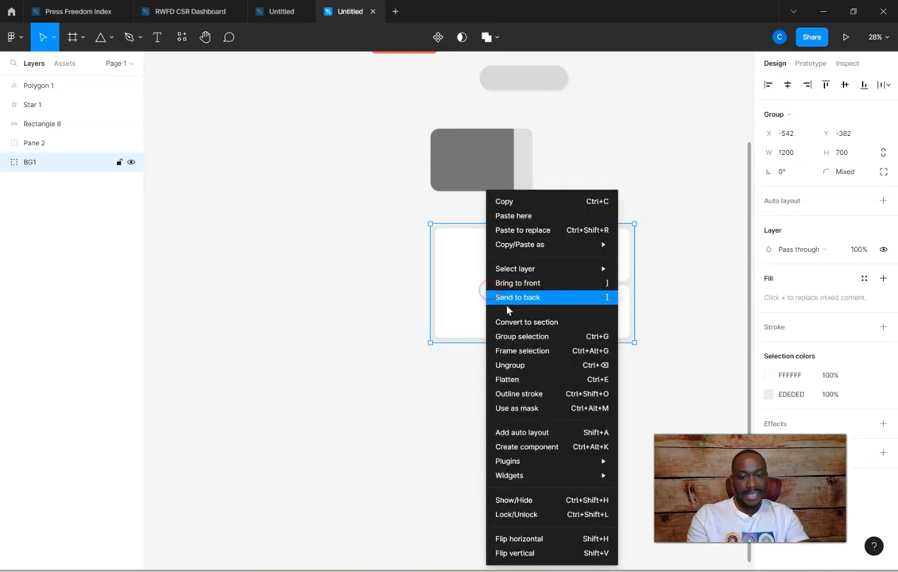
click(440, 252)
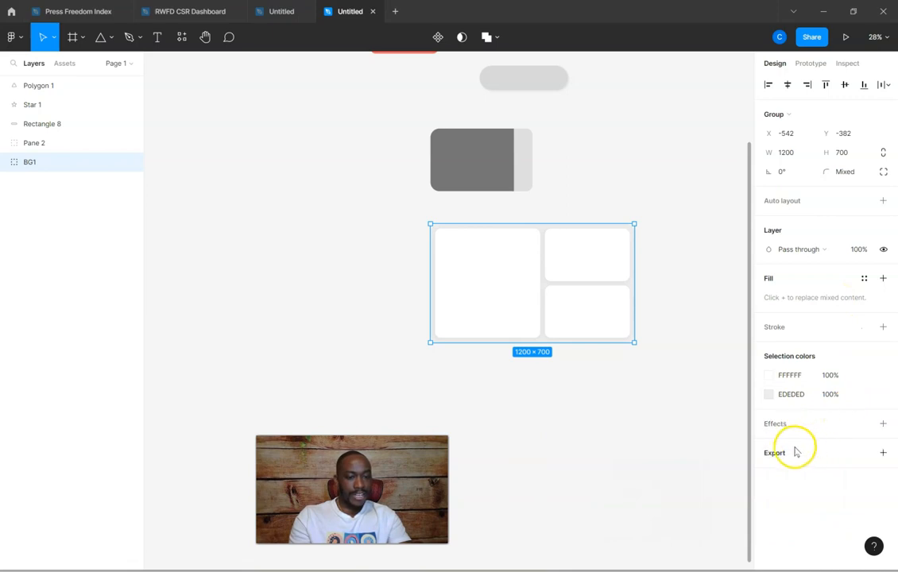
click(882, 453)
scroll(855, 404, down, 1)
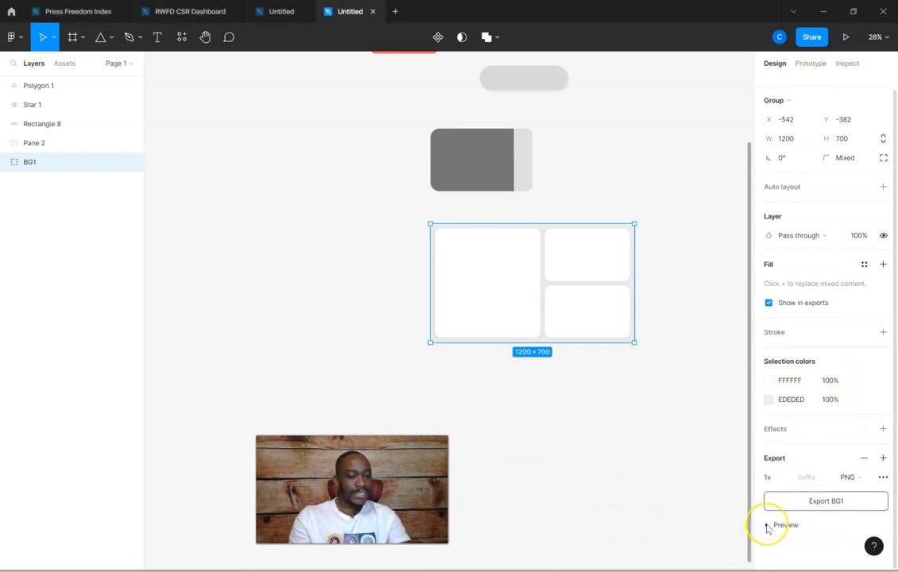
click(768, 526)
scroll(832, 454, down, 2)
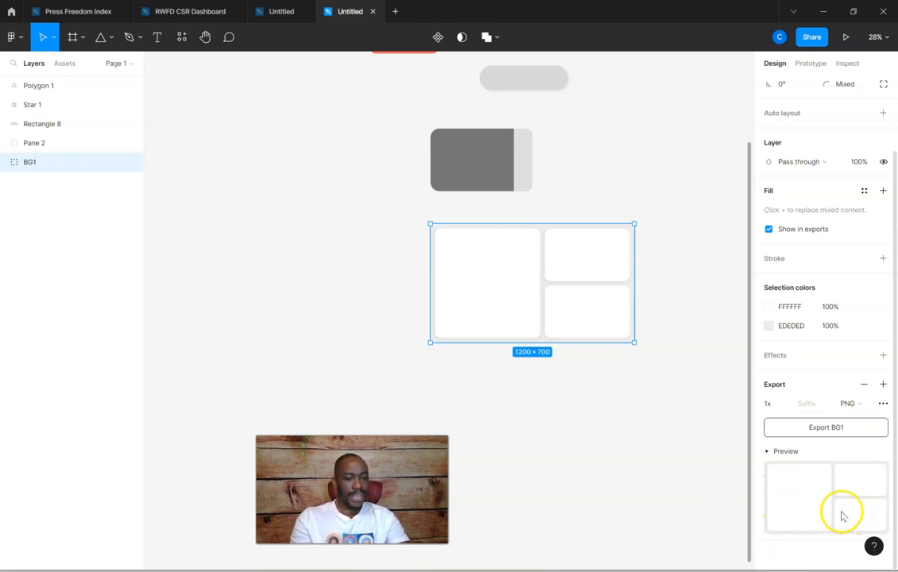
click(844, 428)
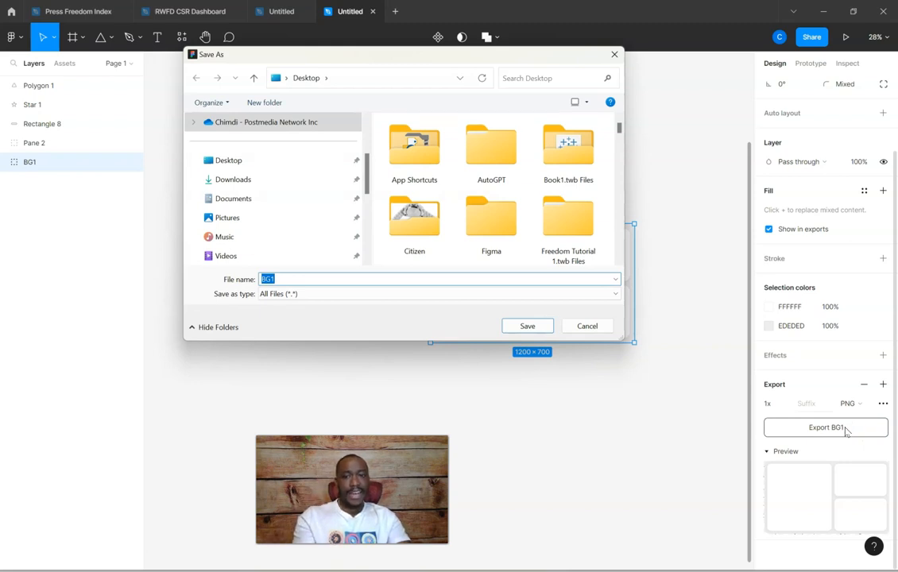
click(543, 329)
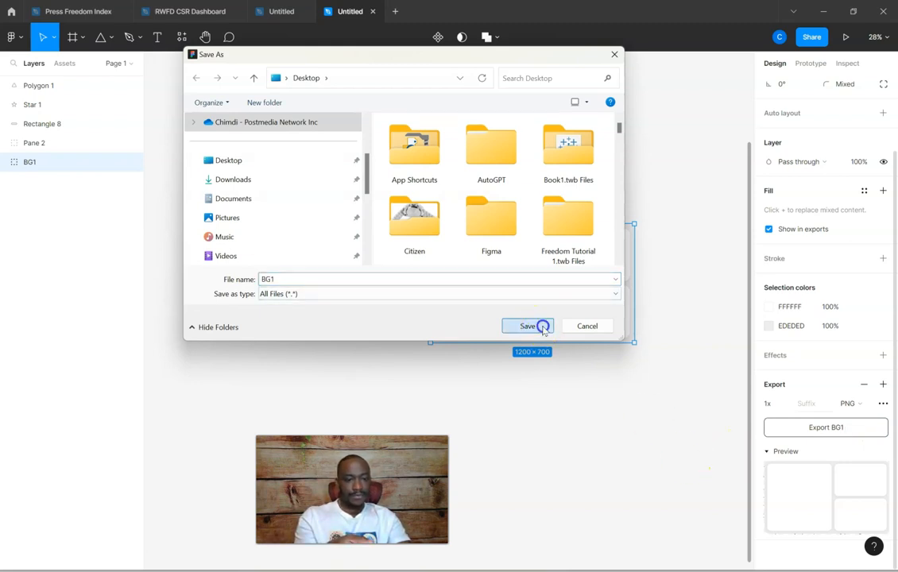
click(587, 324)
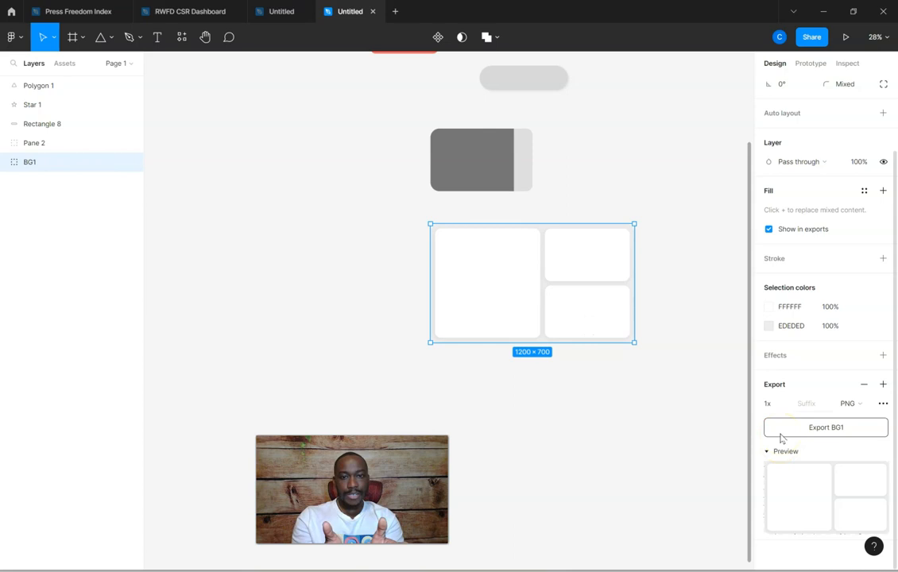
Set the export scale of the BG1 group to 3x
click(770, 407)
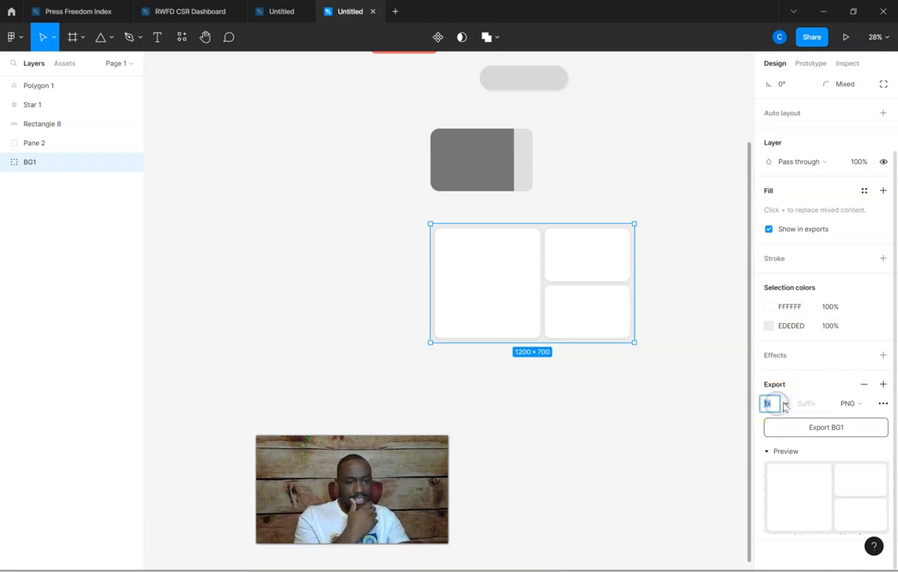
click(784, 407)
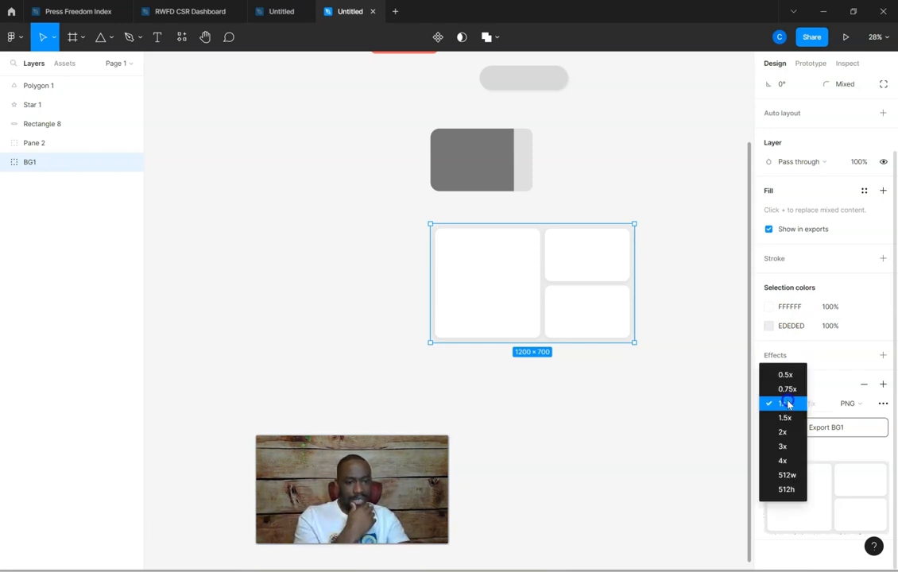
click(785, 448)
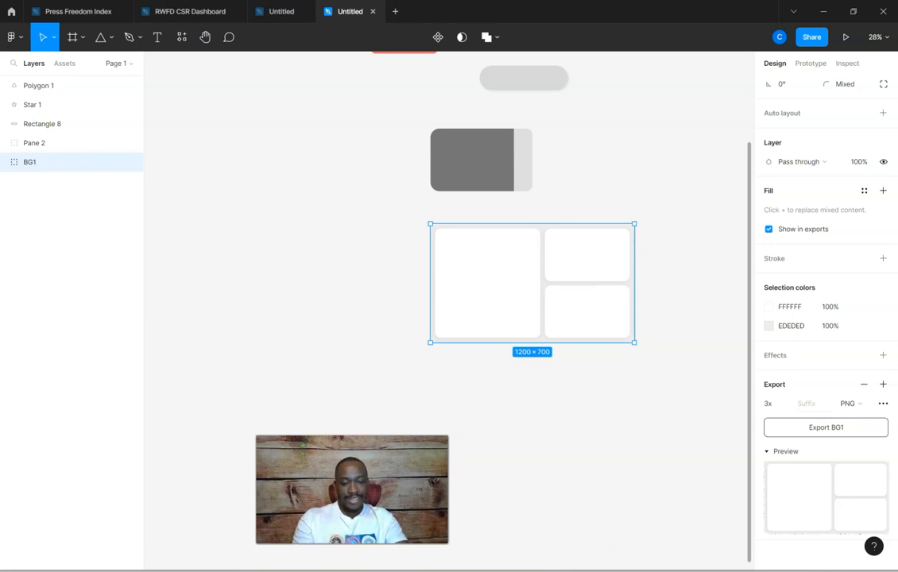
Switch to Tableau and connect the workbook to the saved data source Sample - Superstore
click(525, 521)
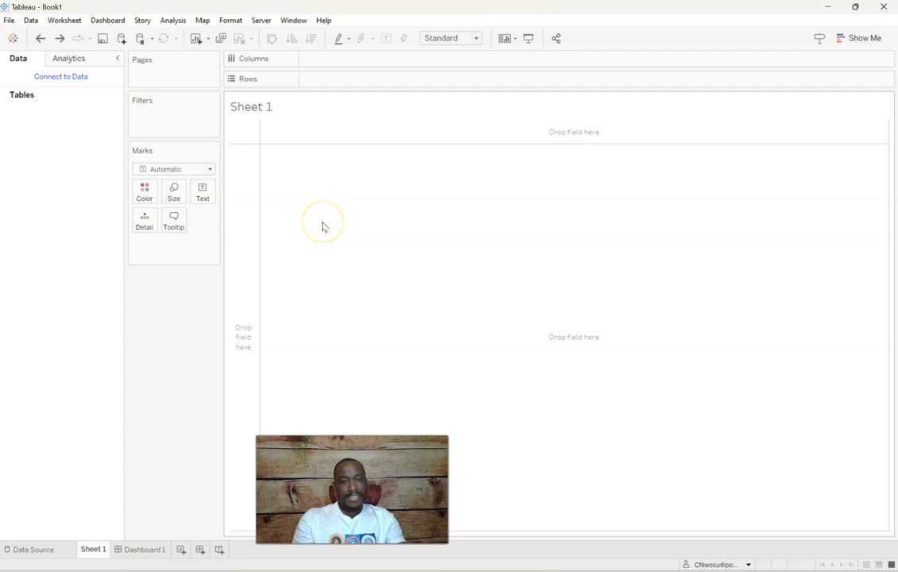
click(54, 76)
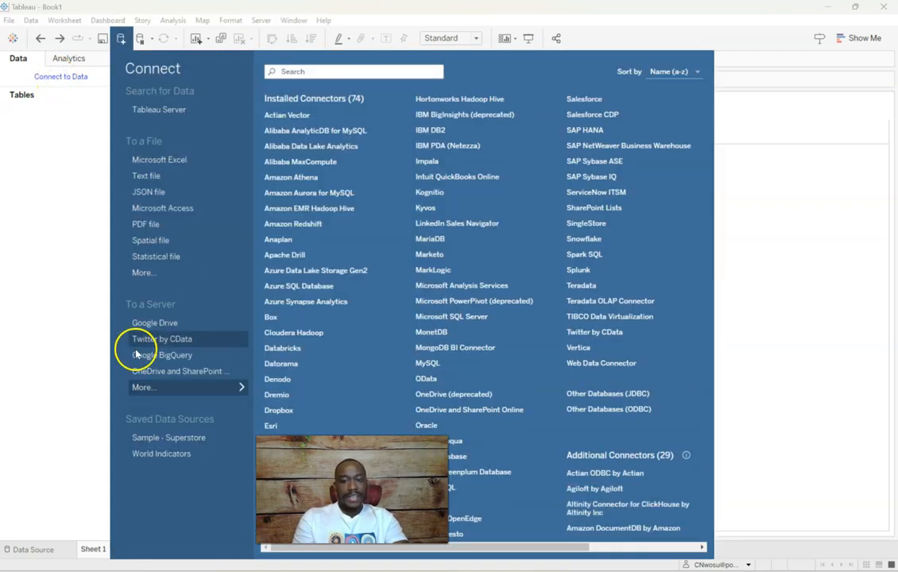
click(167, 439)
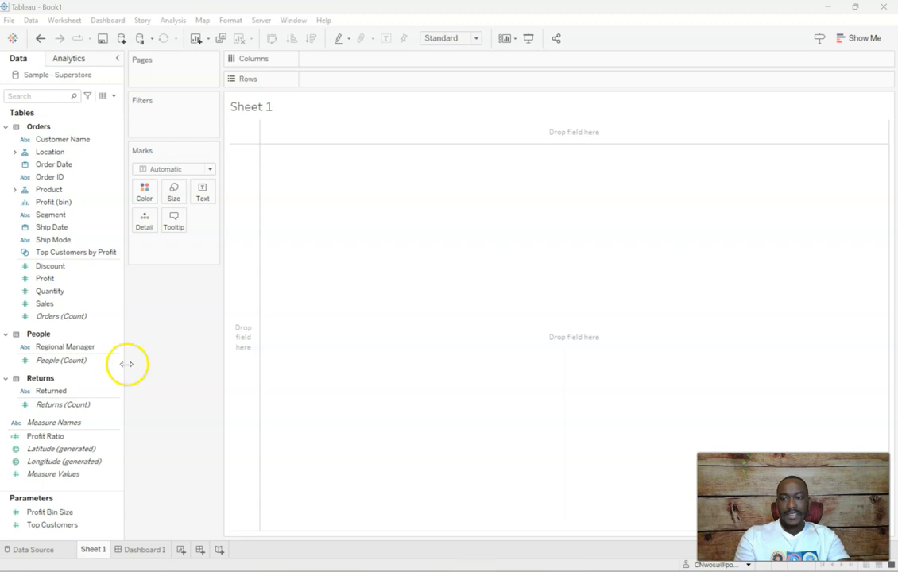
Search the data fields for "date", place Order Date on Columns and clear the search
click(34, 96)
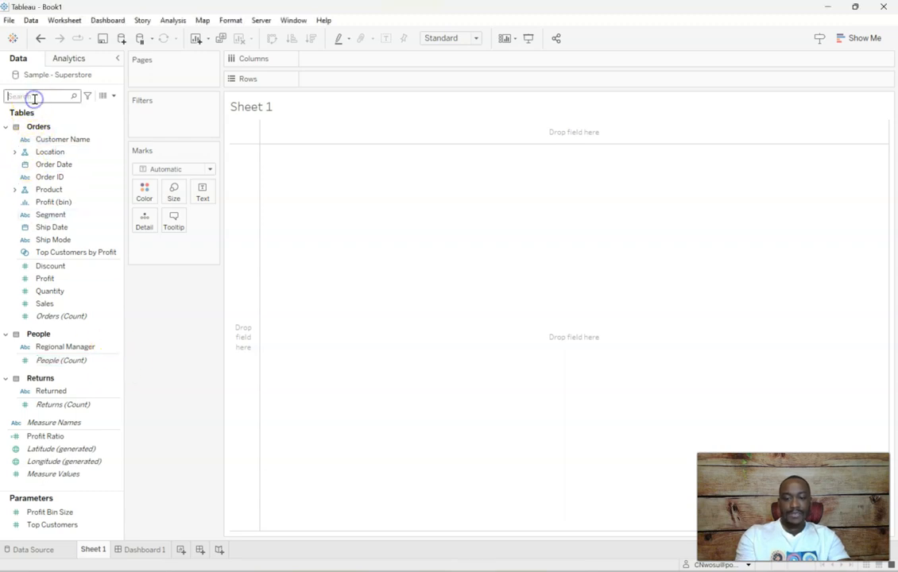
text(date)
click(52, 152)
click(61, 140)
drag(61, 140, 339, 63)
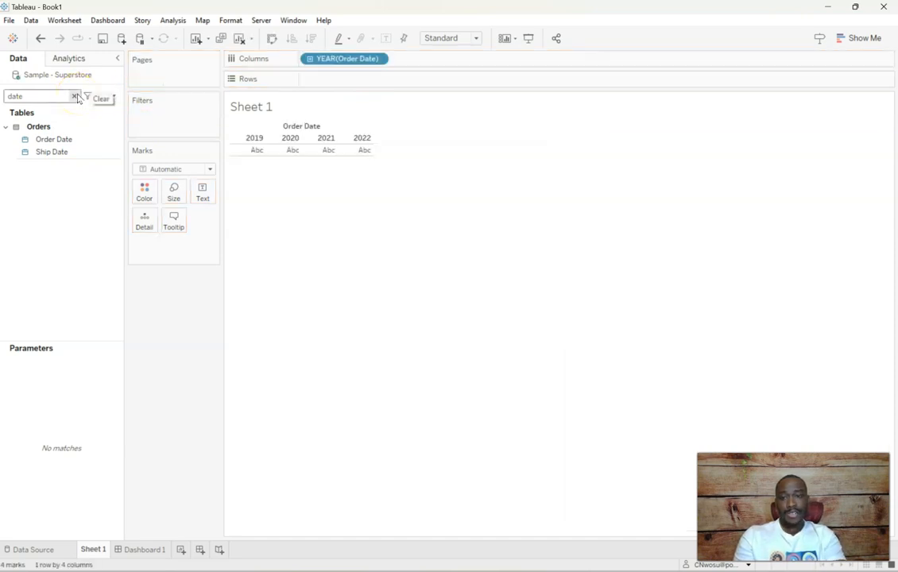
click(75, 97)
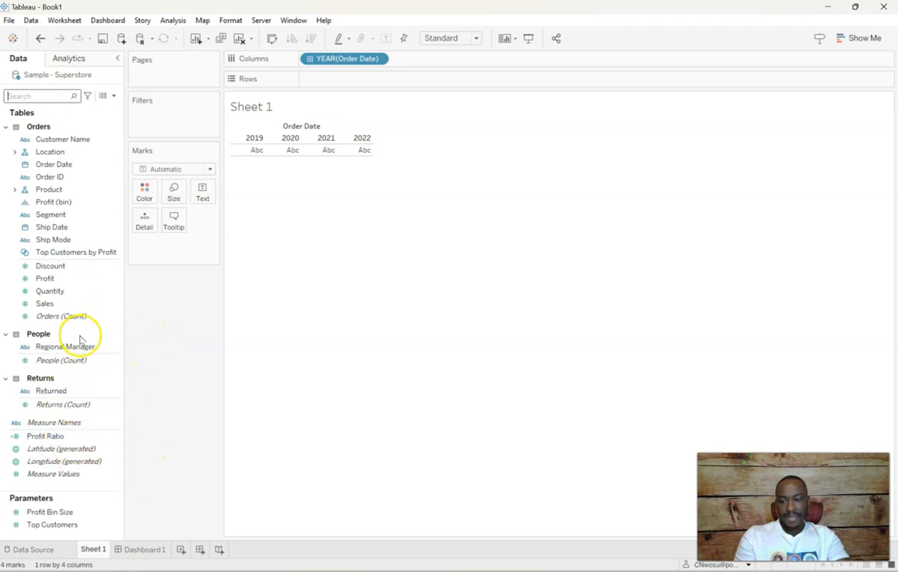
Place Profit on Rows and change Order Date on Columns to the continuous Month level
drag(74, 279, 371, 88)
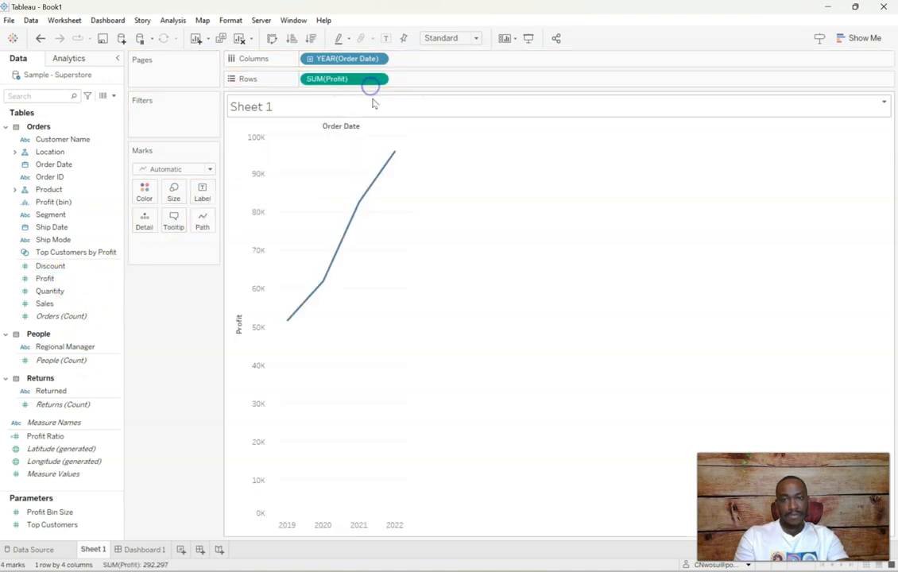
click(379, 59)
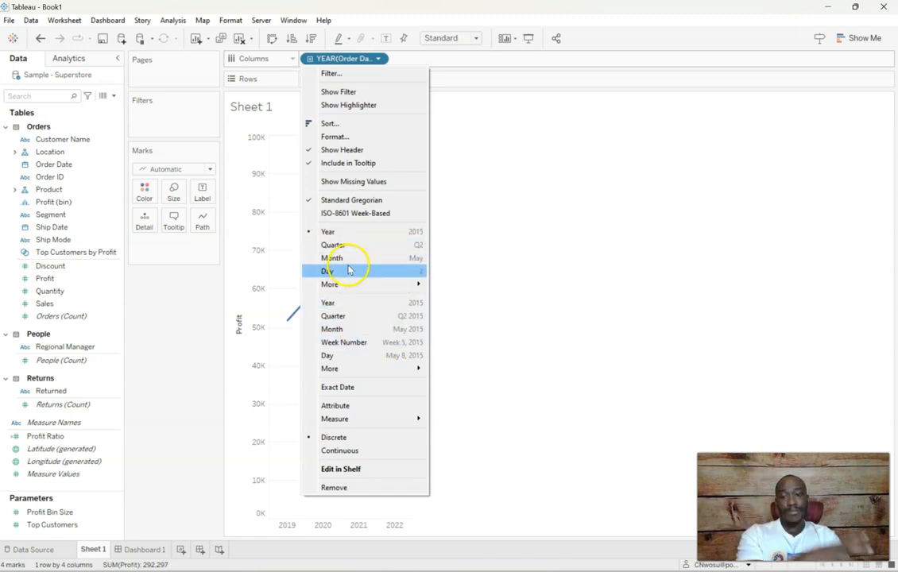
click(358, 334)
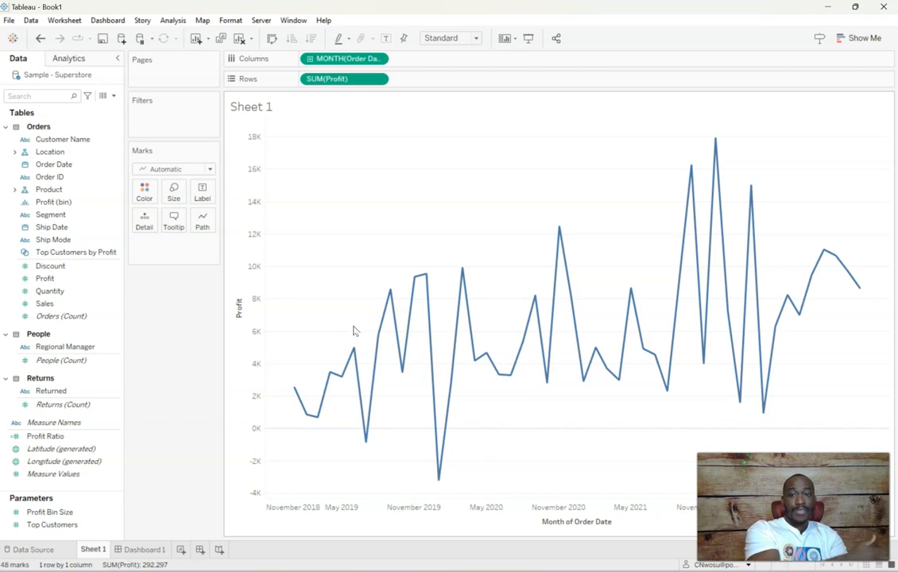
Remove the title "Month of Order Date" from the chart's date axis
right_click(465, 511)
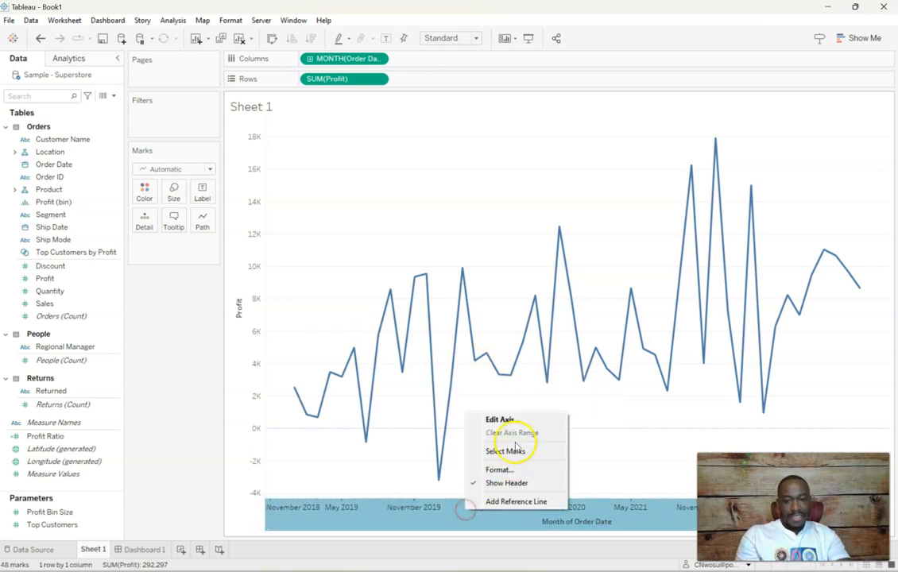
click(511, 415)
drag(433, 384, 322, 374)
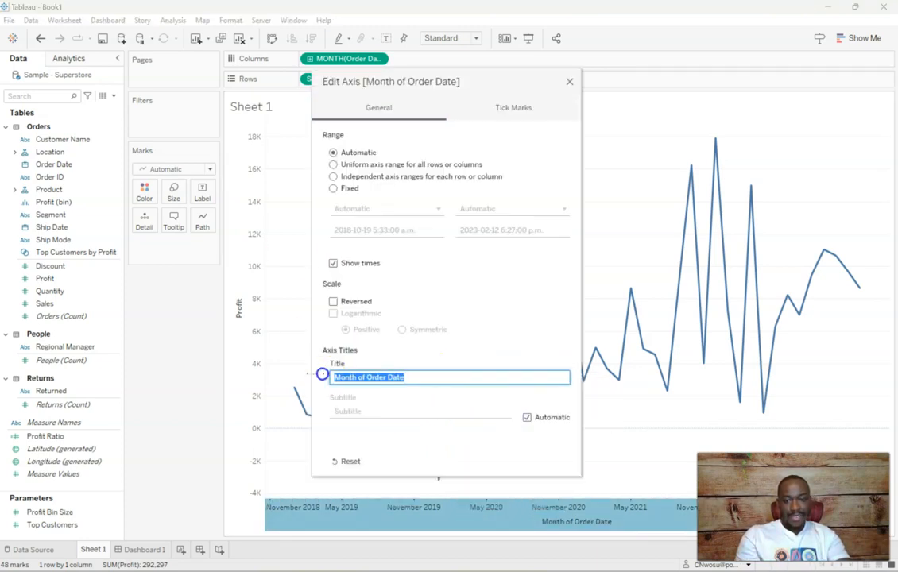
drag(423, 377, 322, 373)
key(BackSpace)
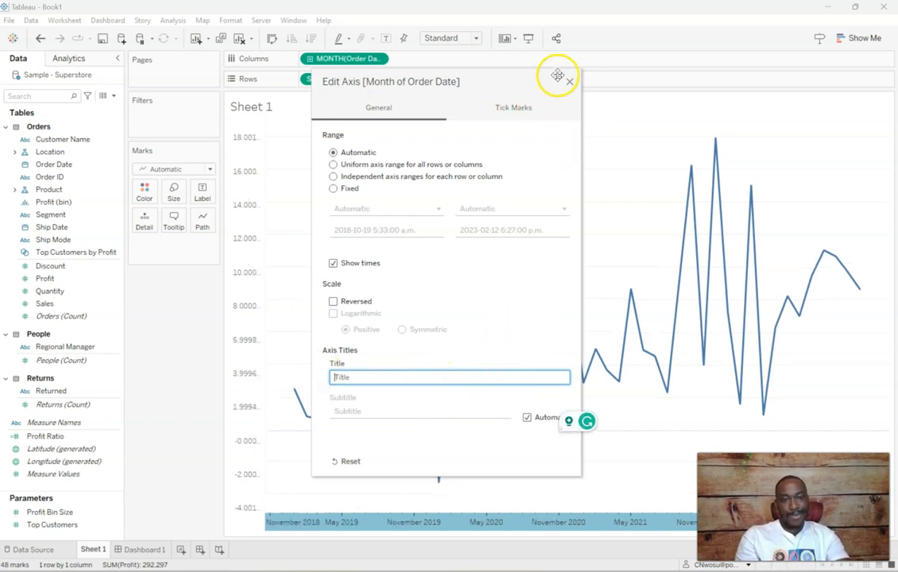
click(569, 81)
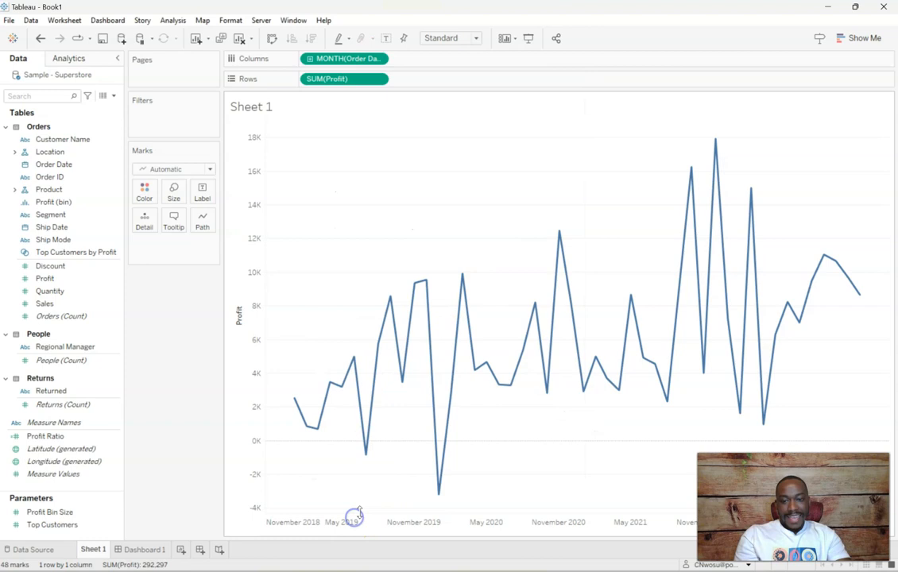
Rename the Sheet 1 worksheet to Profit
double_click(102, 548)
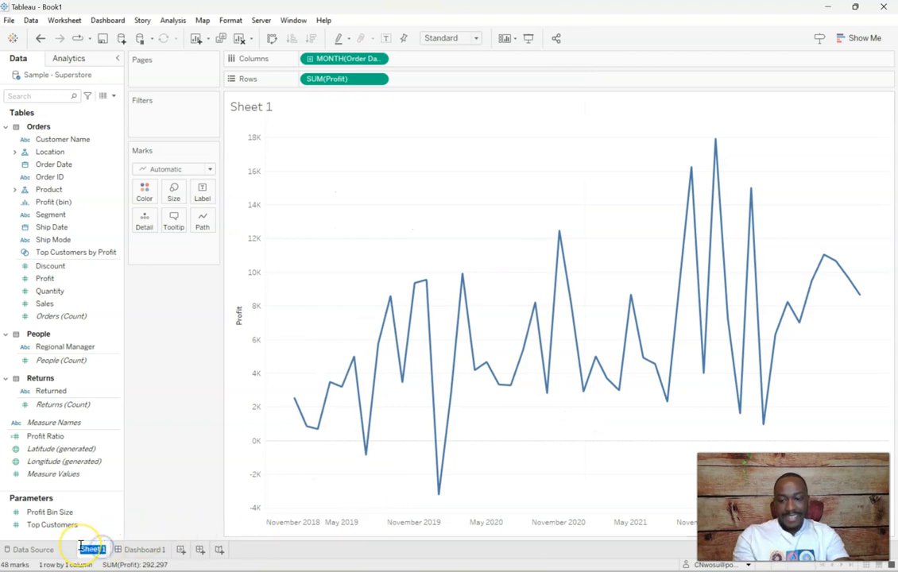
text(Profit)
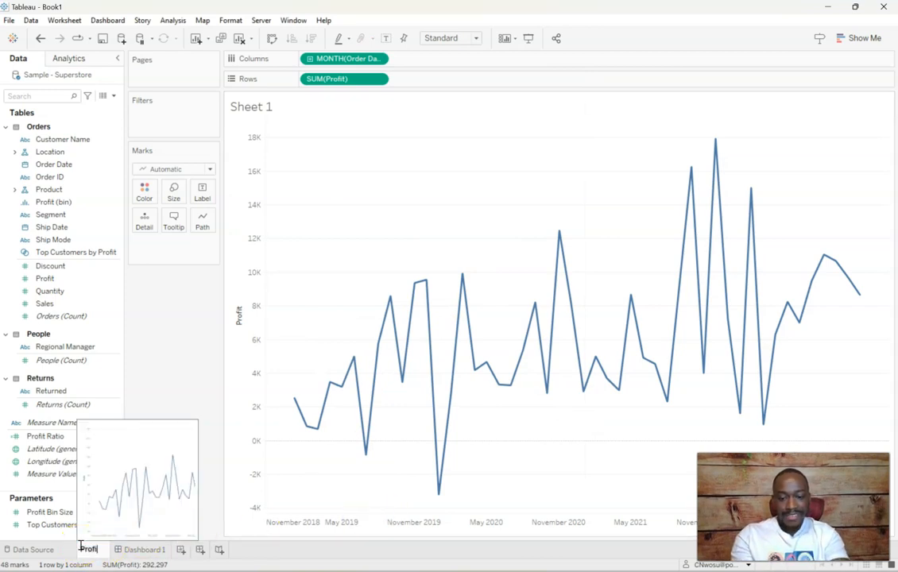
key(Return)
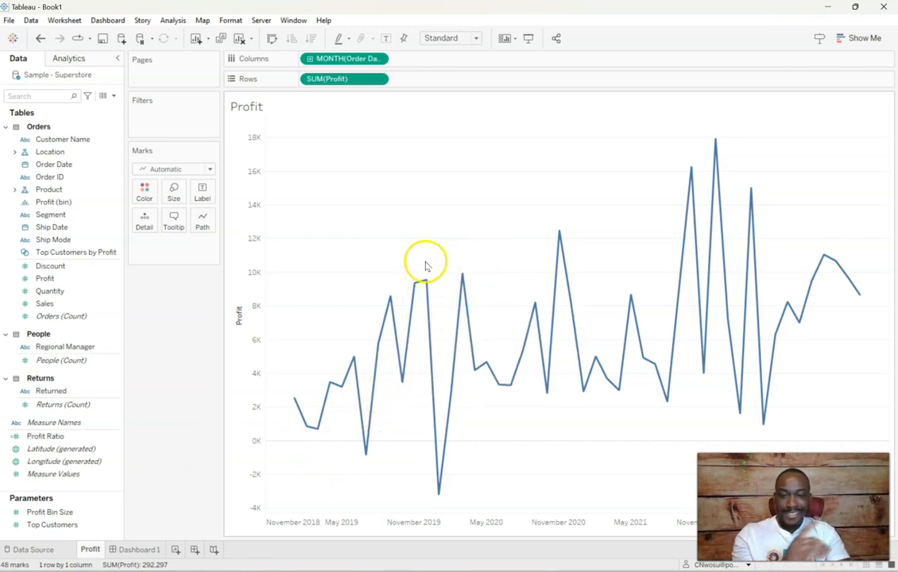
Duplicate the Profit worksheet as Sales and replace Profit with Sales on Rows in the copy
right_click(90, 549)
click(148, 433)
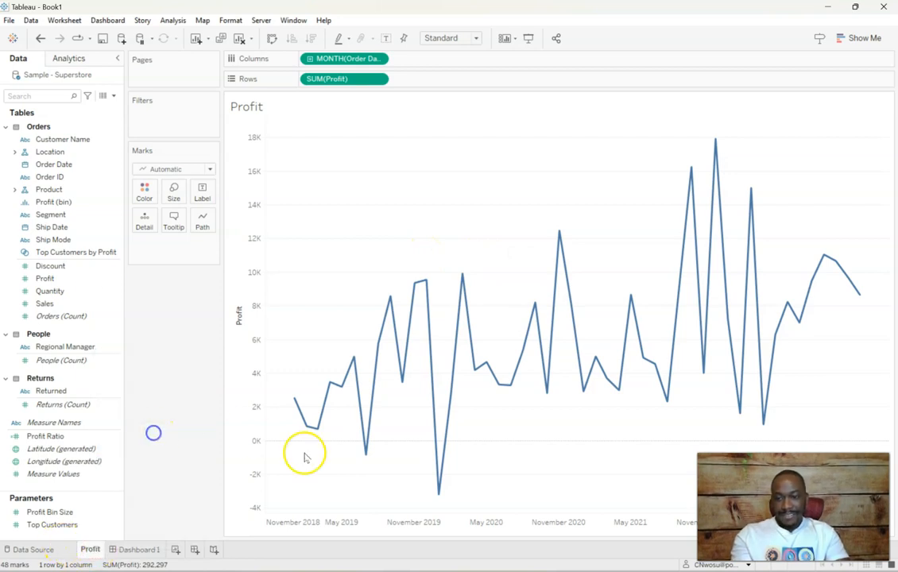
double_click(124, 550)
text(Sales)
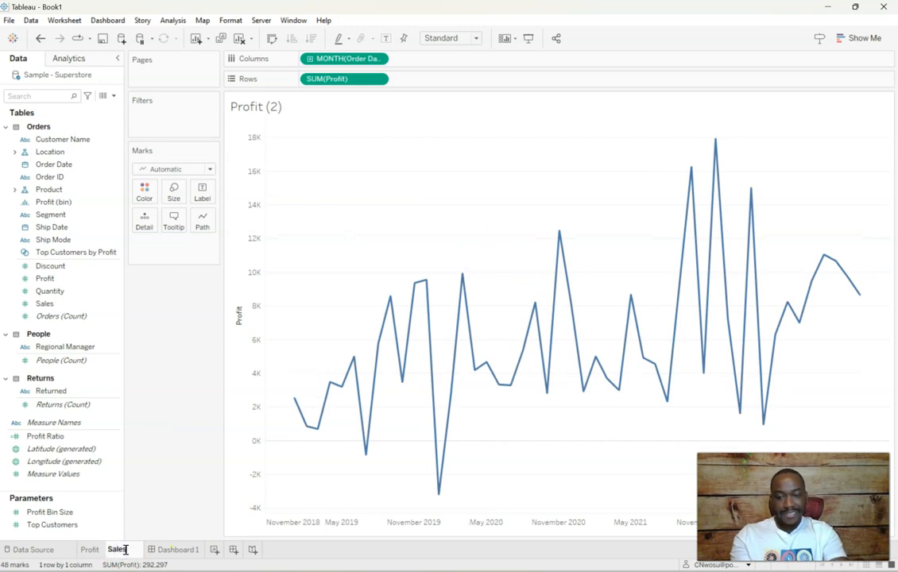
key(Return)
click(68, 422)
drag(44, 304, 346, 83)
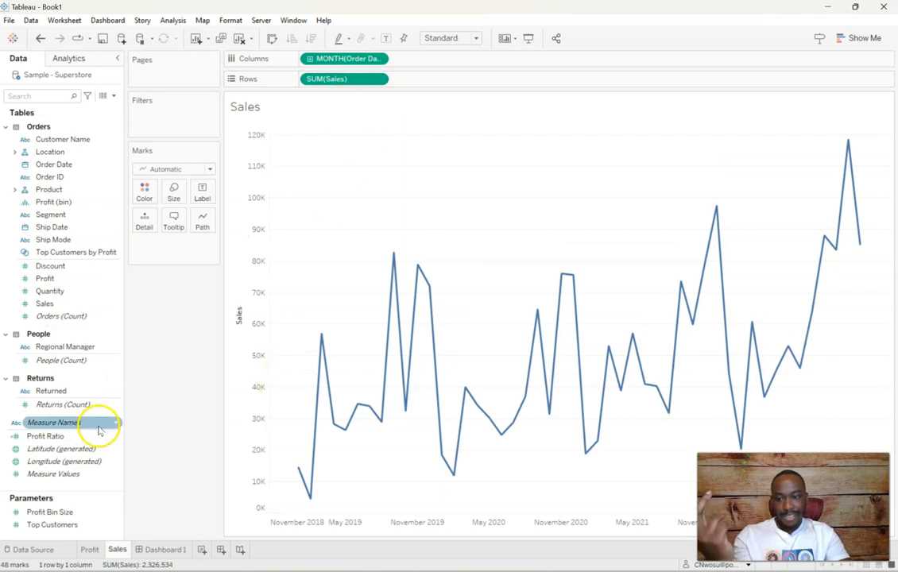
Duplicate the Sales worksheet and replace Sales with Returns (Count) on Rows in the copy
right_click(117, 549)
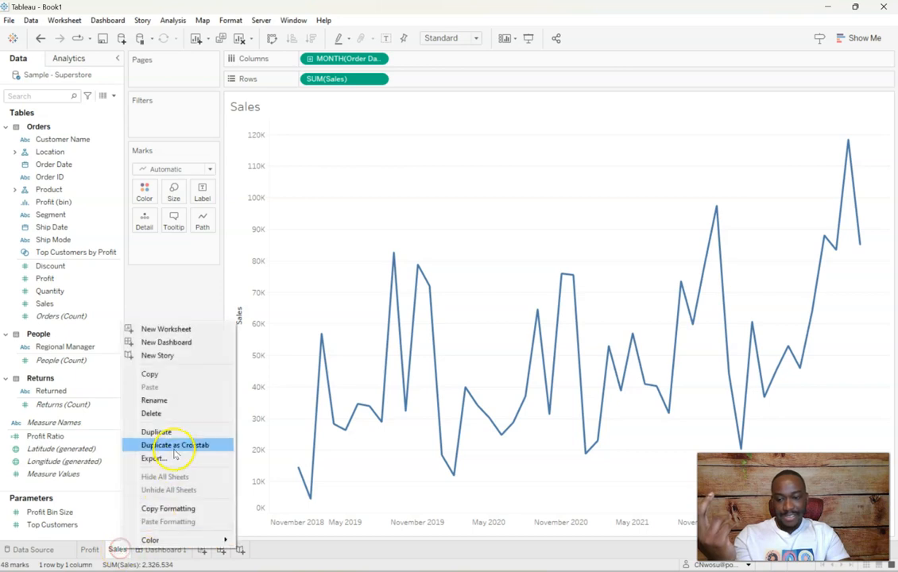
click(172, 430)
drag(88, 405, 342, 80)
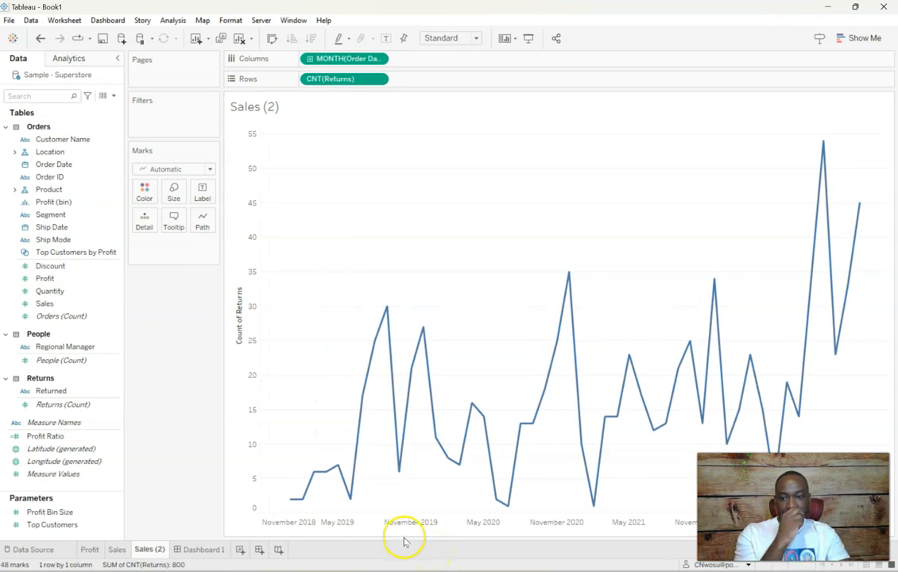
Delete the existing Dashboard 1 and create a new blank dashboard
click(202, 549)
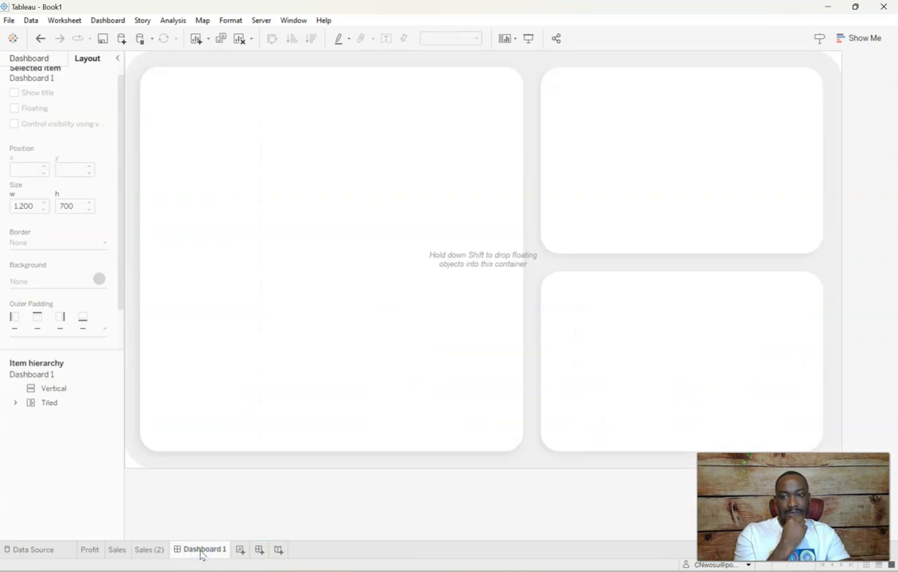
right_click(201, 556)
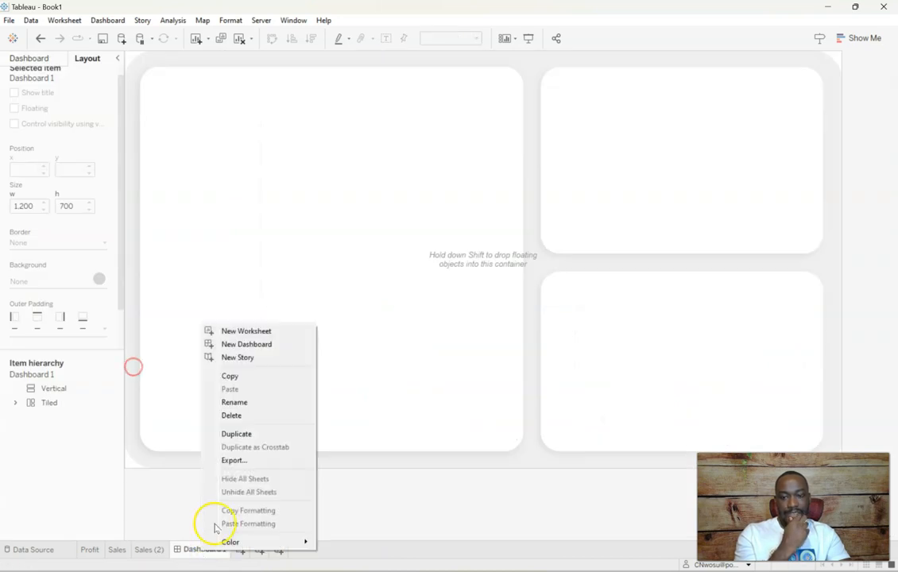
click(237, 418)
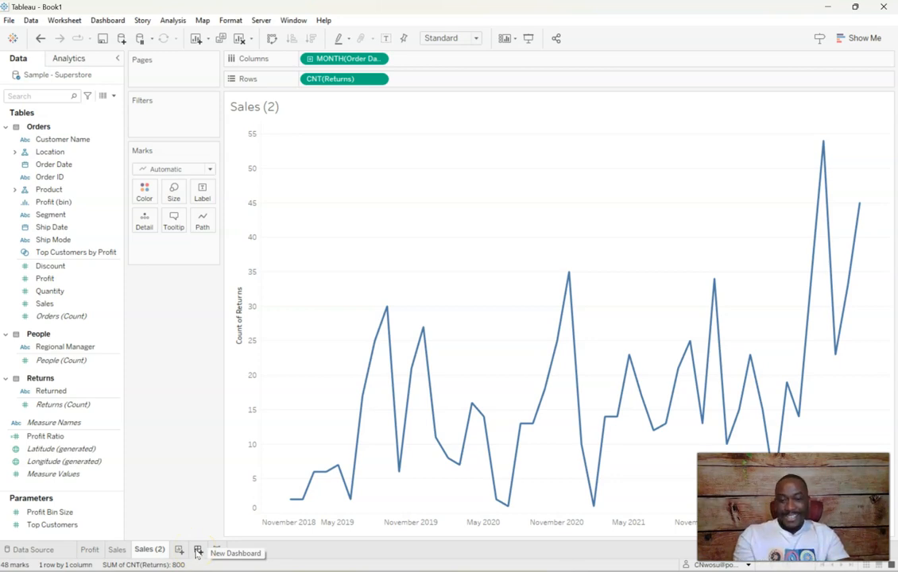
click(198, 550)
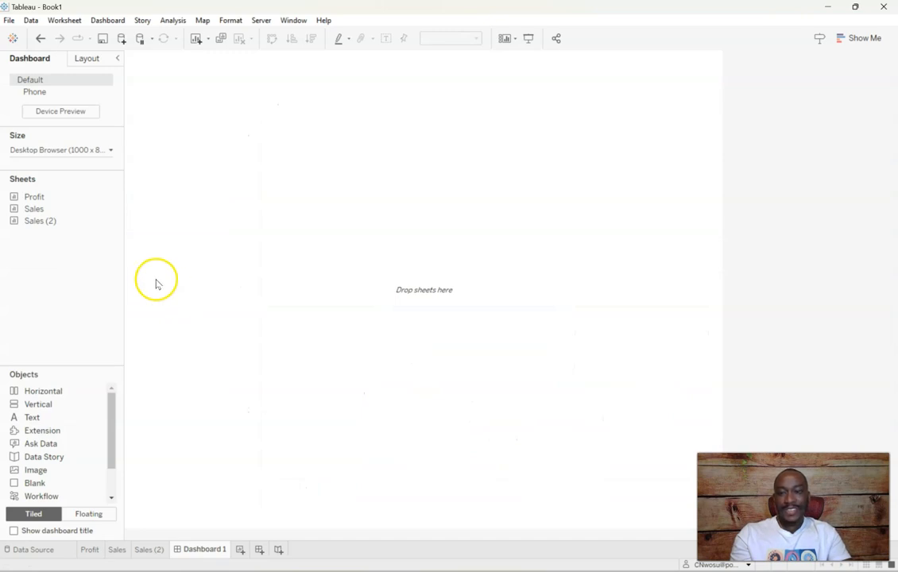
Open the dashboard's size settings and switch to Figma to check the BG1 group's width and height
click(57, 151)
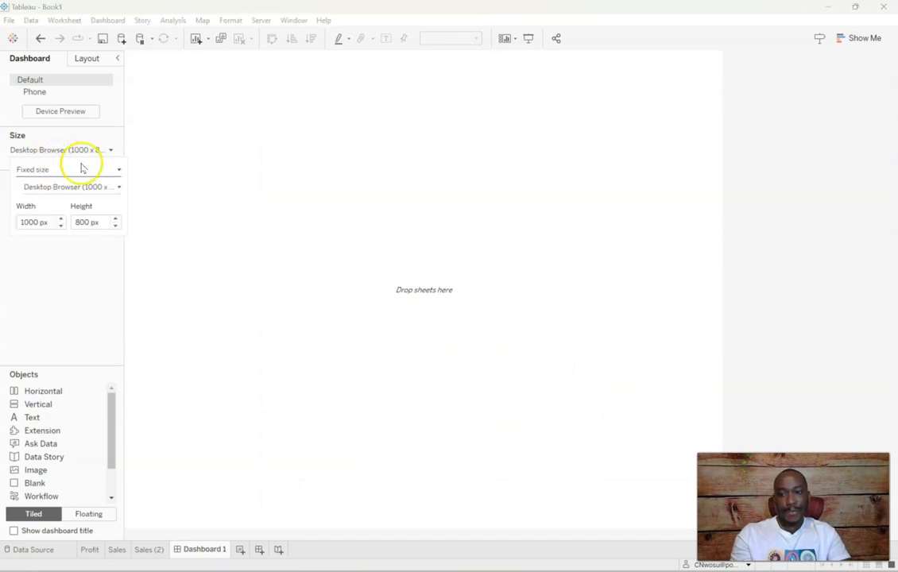
click(48, 225)
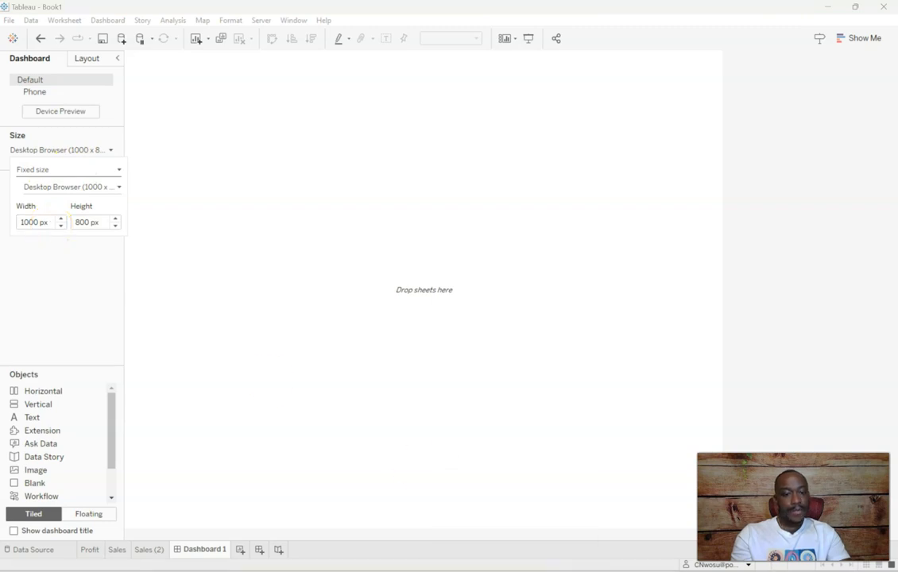
click(656, 570)
scroll(833, 228, up, 3)
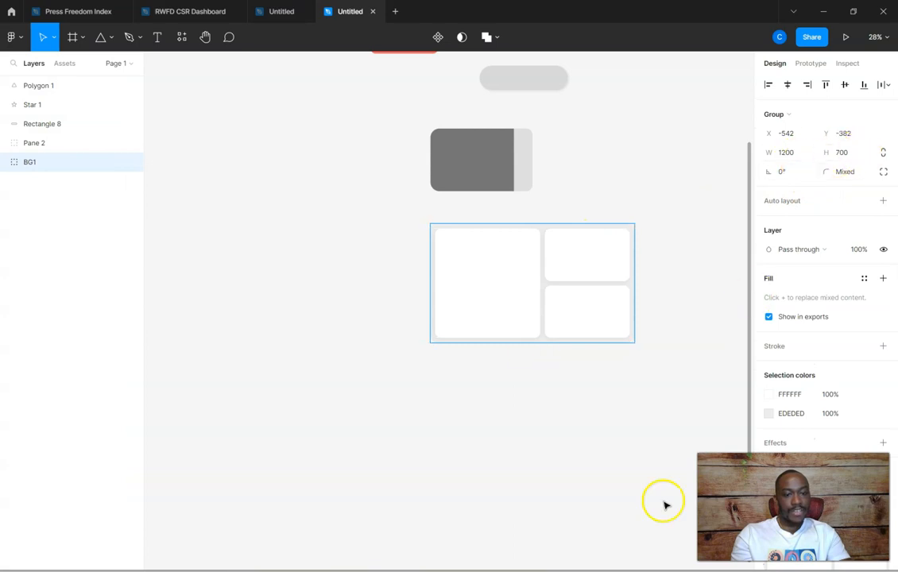
Switch back to Tableau and set the dashboard to a fixed size of 1200 px wide by 700 px high
click(564, 571)
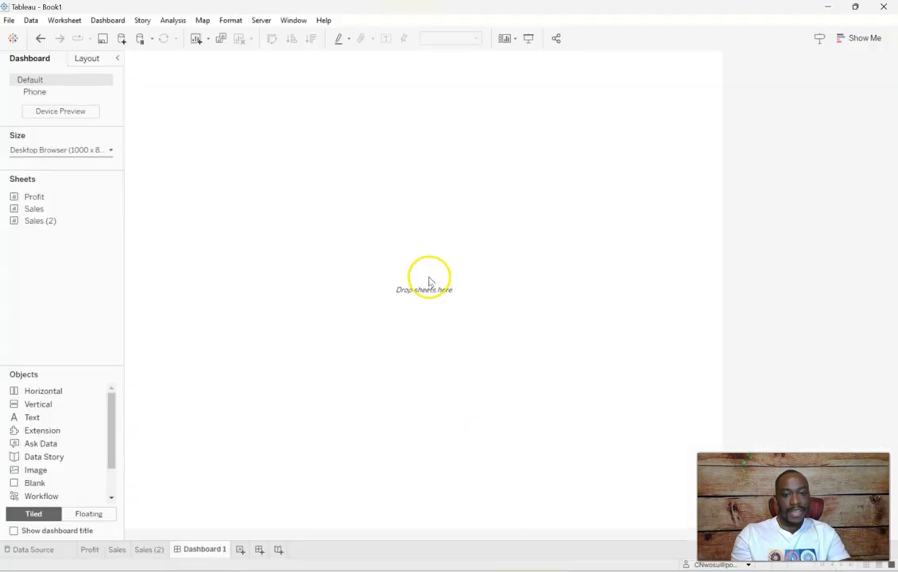
click(76, 150)
double_click(41, 222)
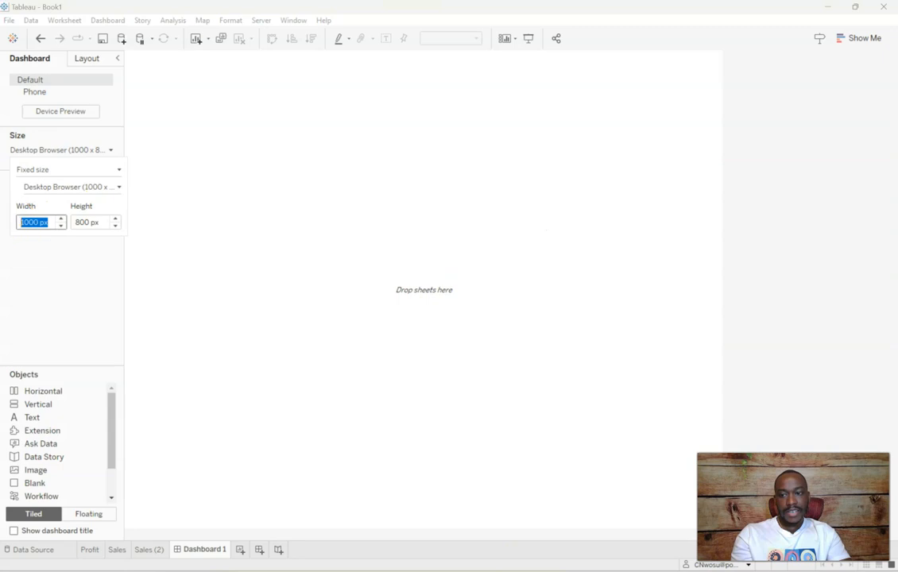
text(12)
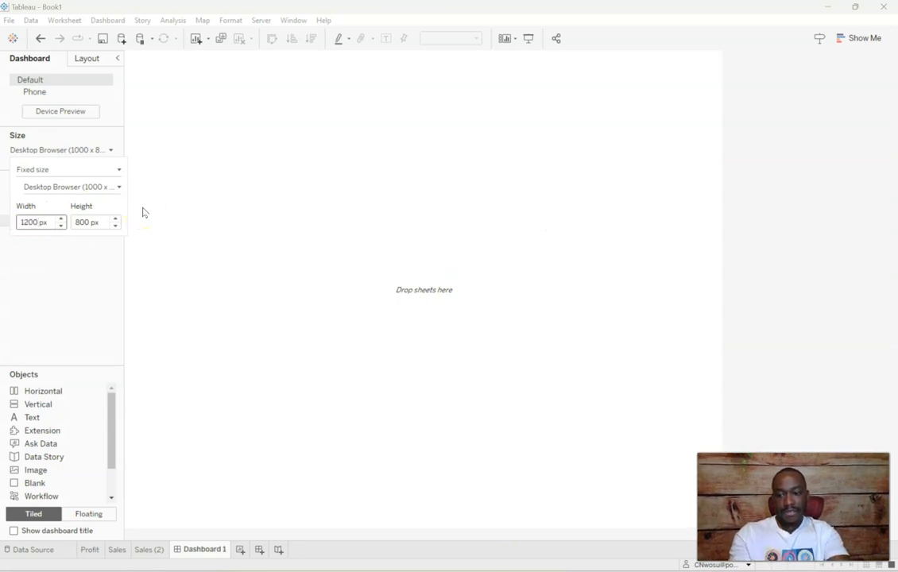
key(Tab)
text(700)
key(Return)
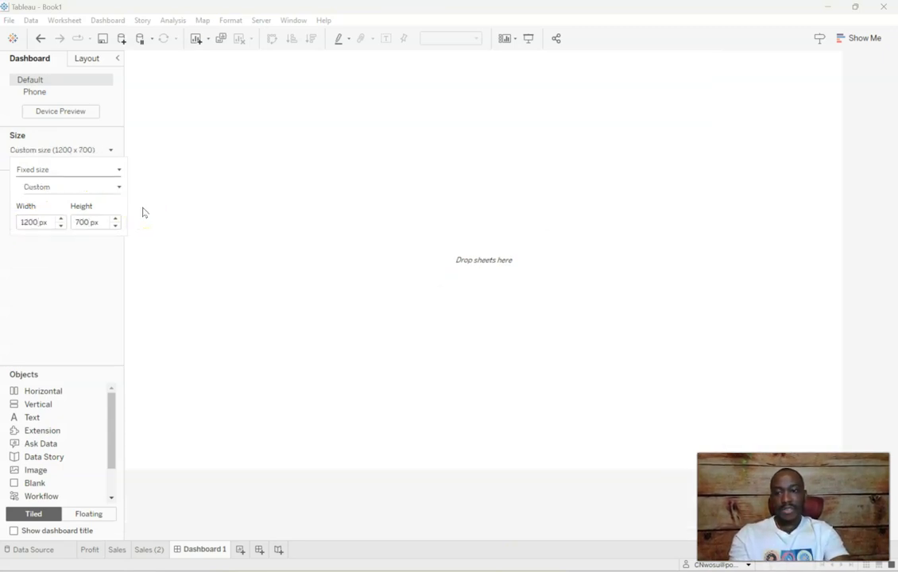
click(258, 238)
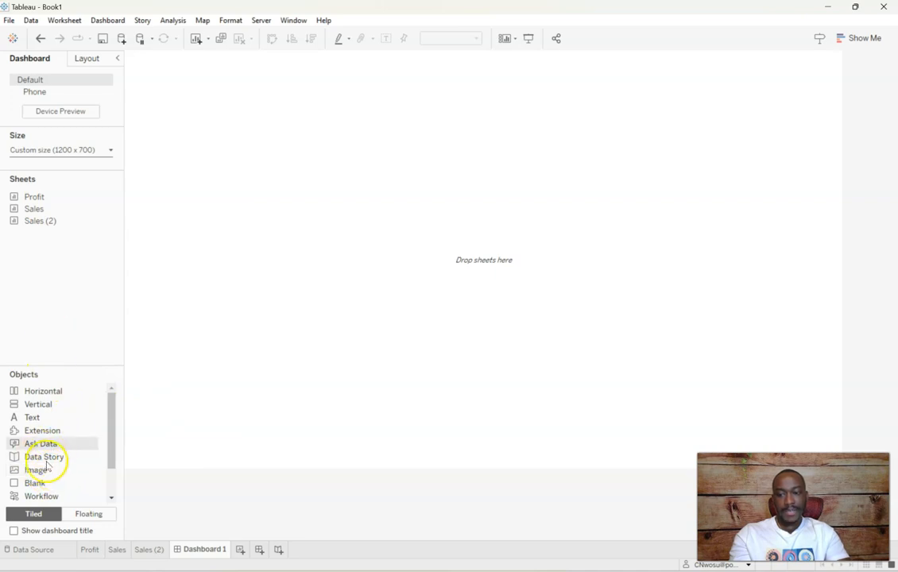
Add a tiled image object filling the dashboard, with Fit Image and Center Image enabled
drag(40, 471, 186, 355)
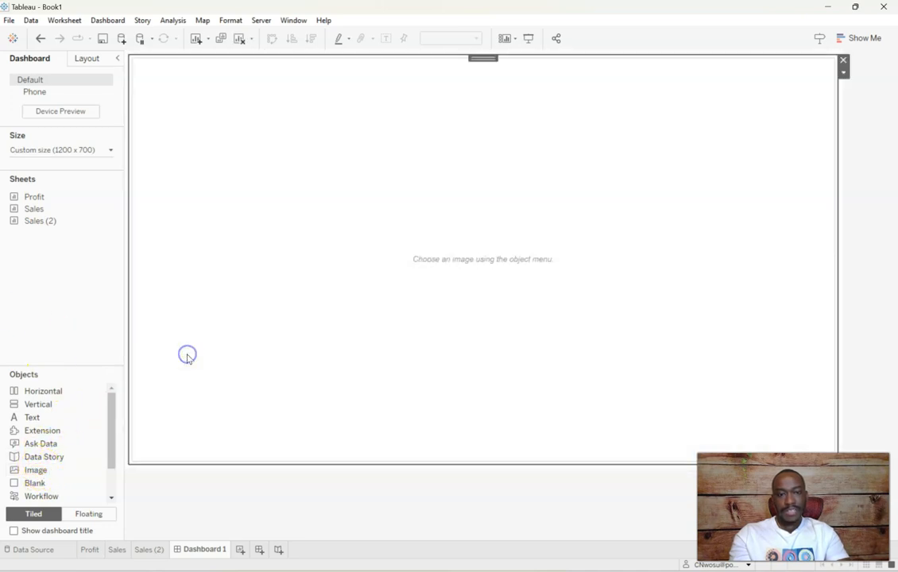
click(349, 255)
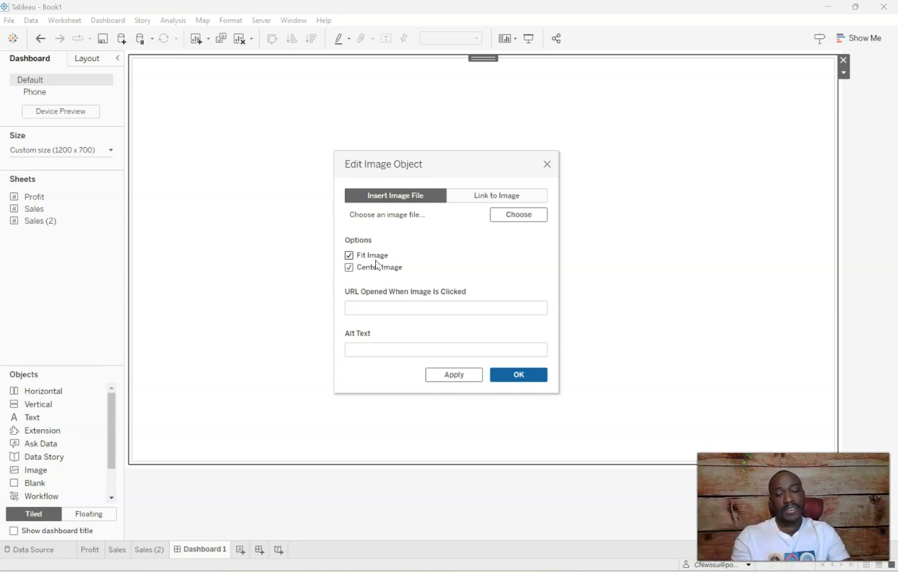
Choose BG.png from the Desktop as the image object's file and apply it
click(524, 213)
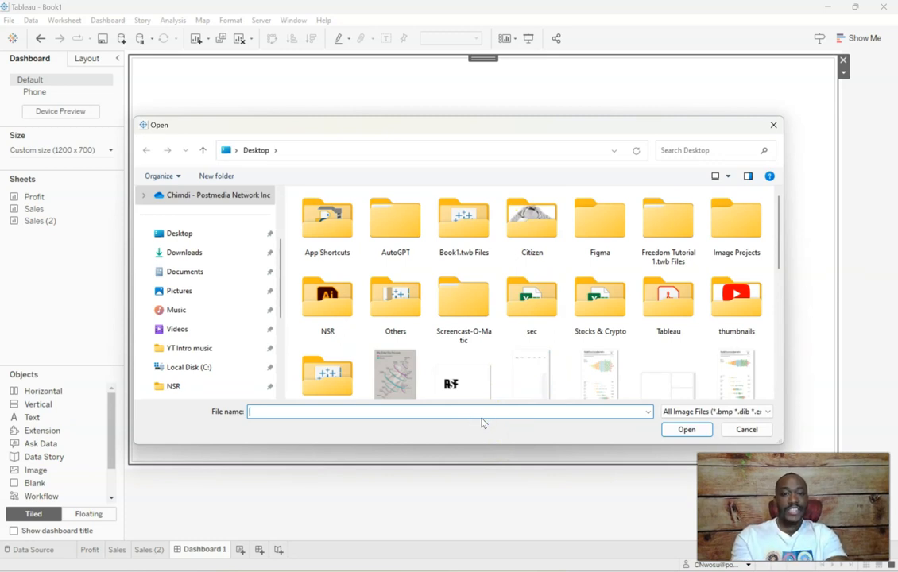
text(bg1)
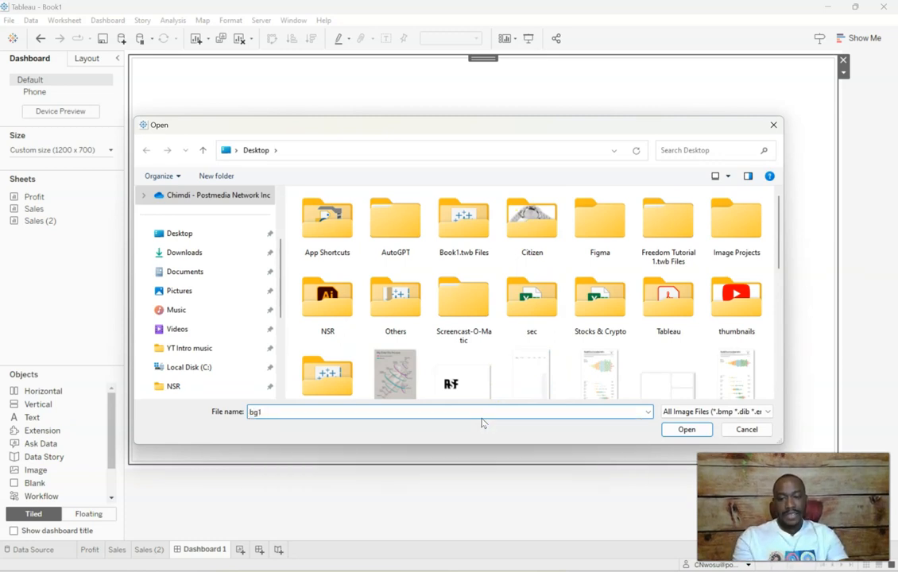
key(BackSpace)
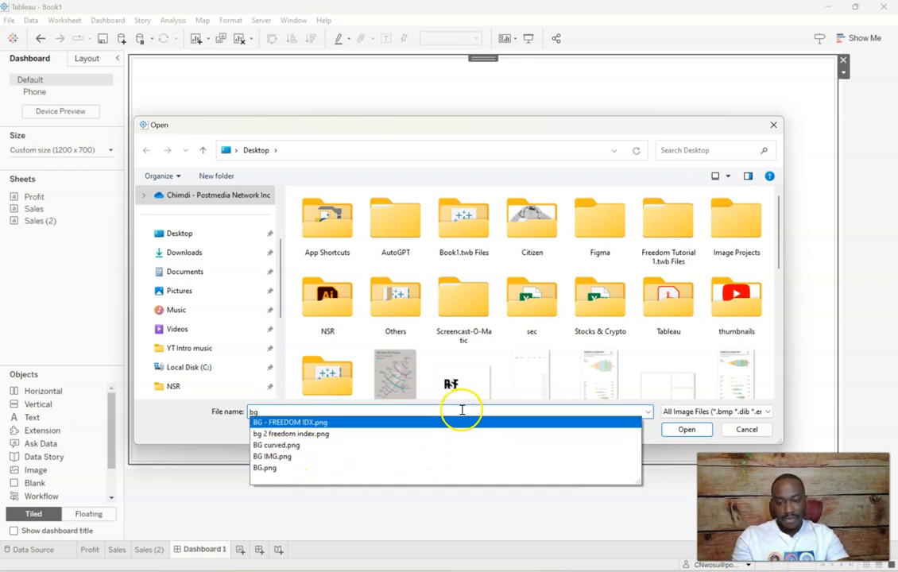
click(301, 468)
click(672, 434)
click(440, 378)
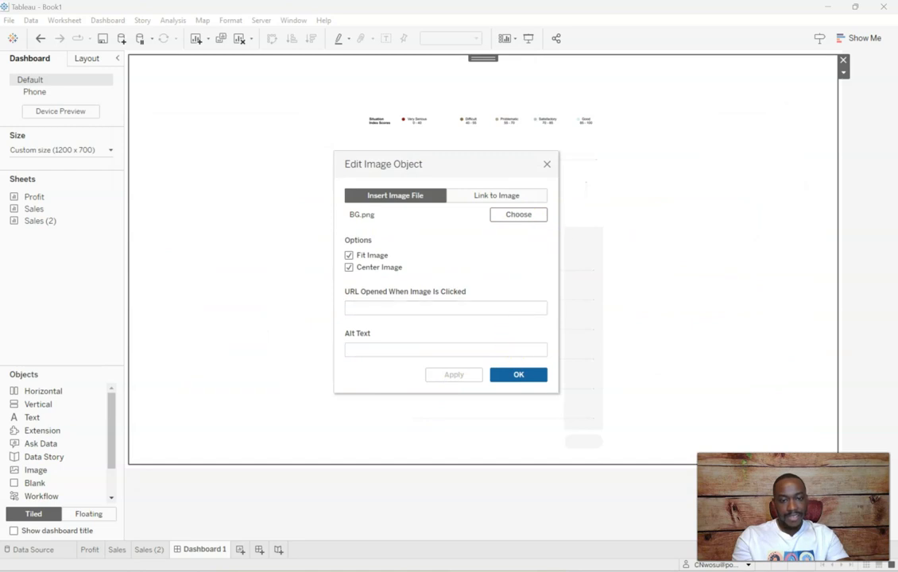
Switch to Figma and export the BG1 group as a 3x PNG named BG1 to the Desktop
mouse_move(680, 571)
click(682, 509)
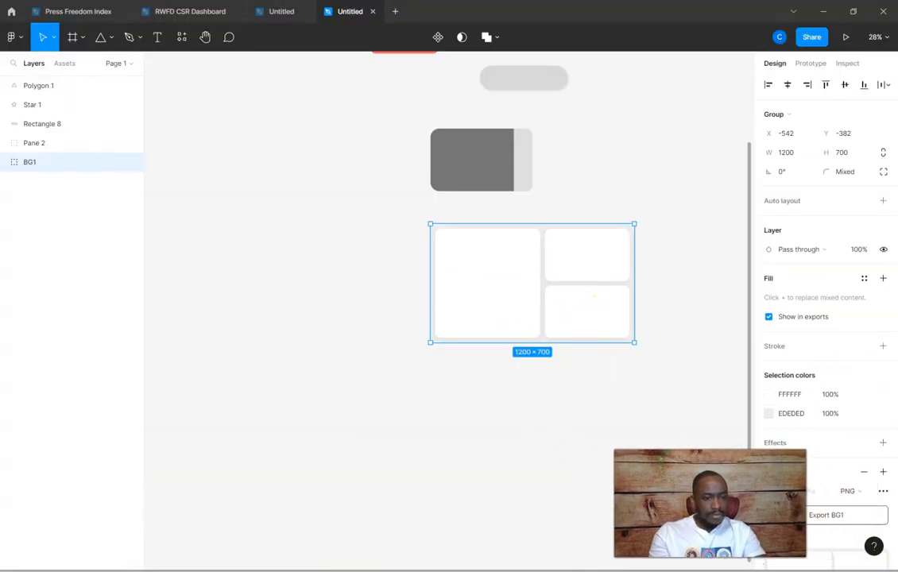
scroll(736, 491, down, 3)
scroll(831, 521, down, 2)
scroll(828, 441, up, 3)
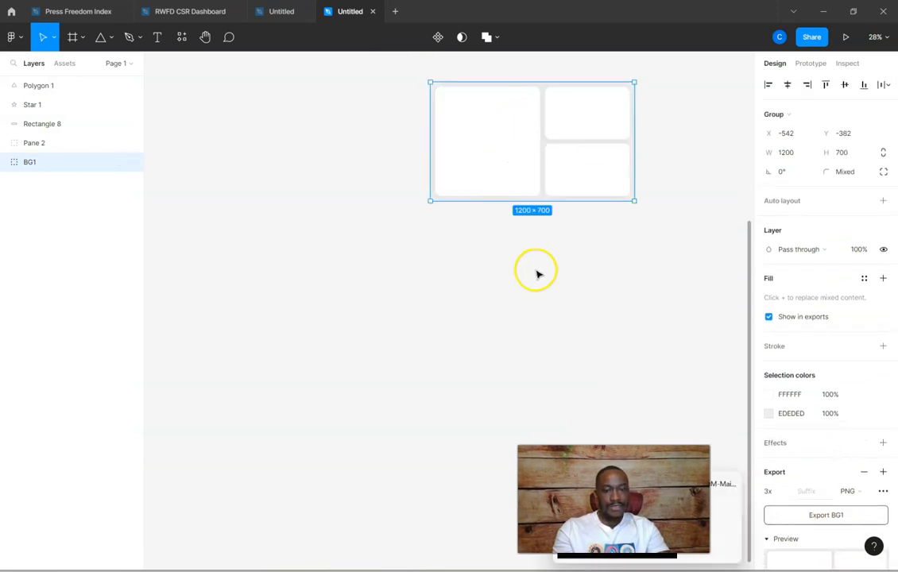
click(826, 515)
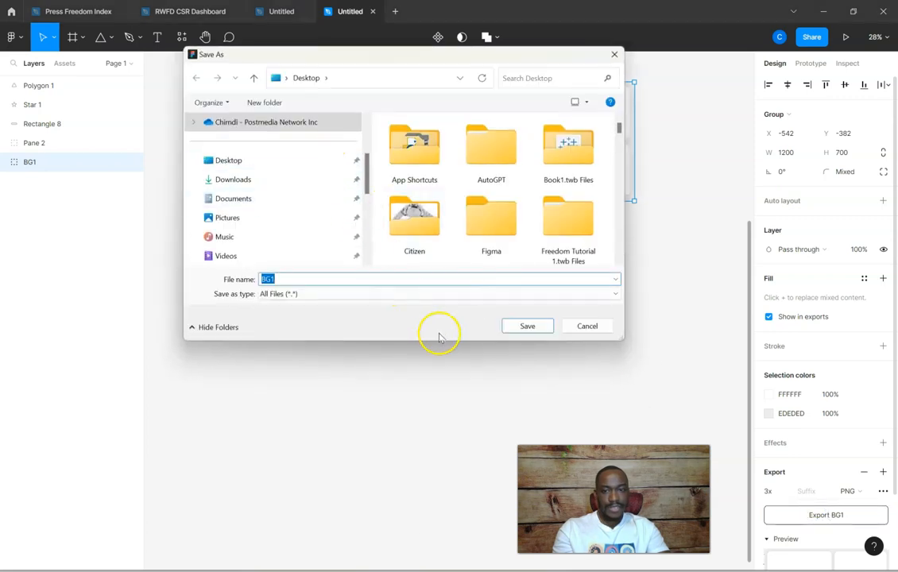
click(523, 325)
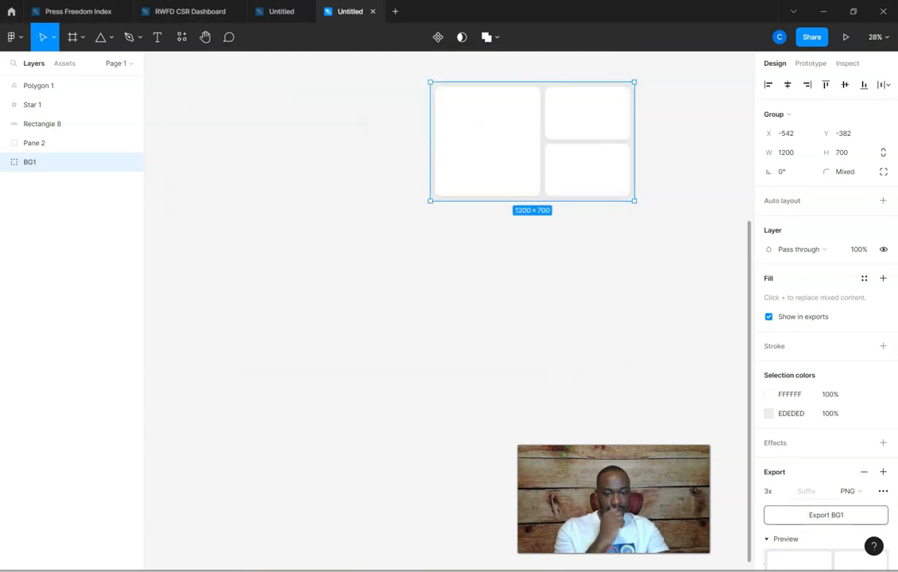
Switch to Tableau, replace the image object's file with BG1.png from the Desktop, and confirm the image settings
mouse_move(515, 570)
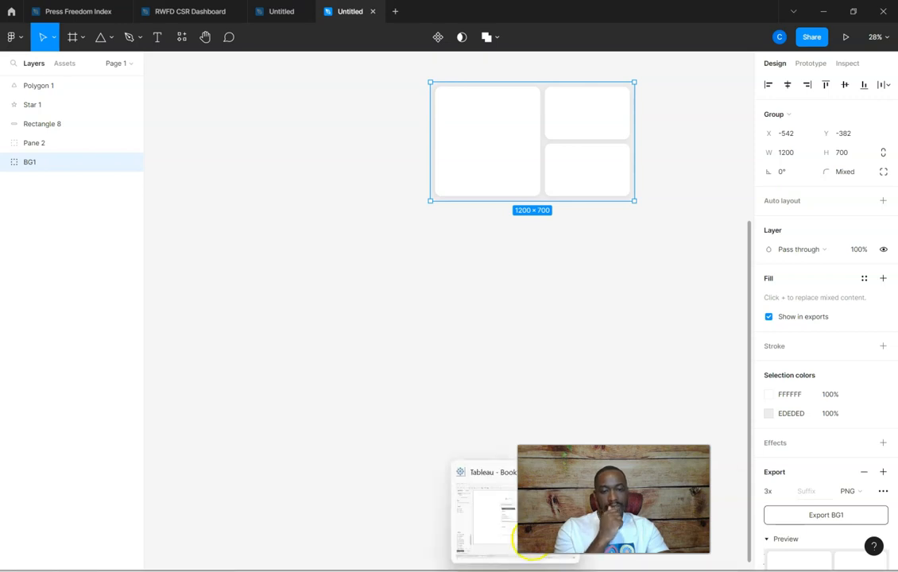
click(486, 513)
click(518, 216)
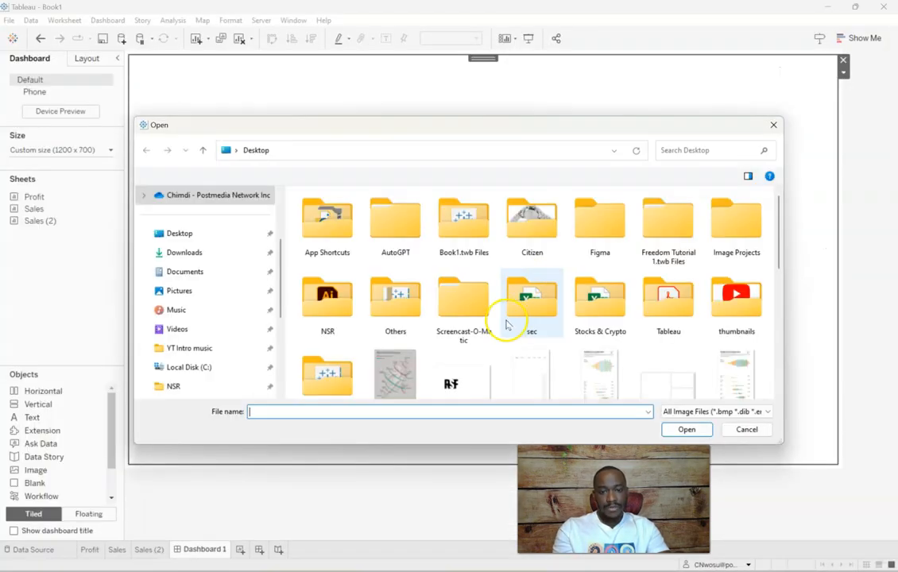
text(bg1)
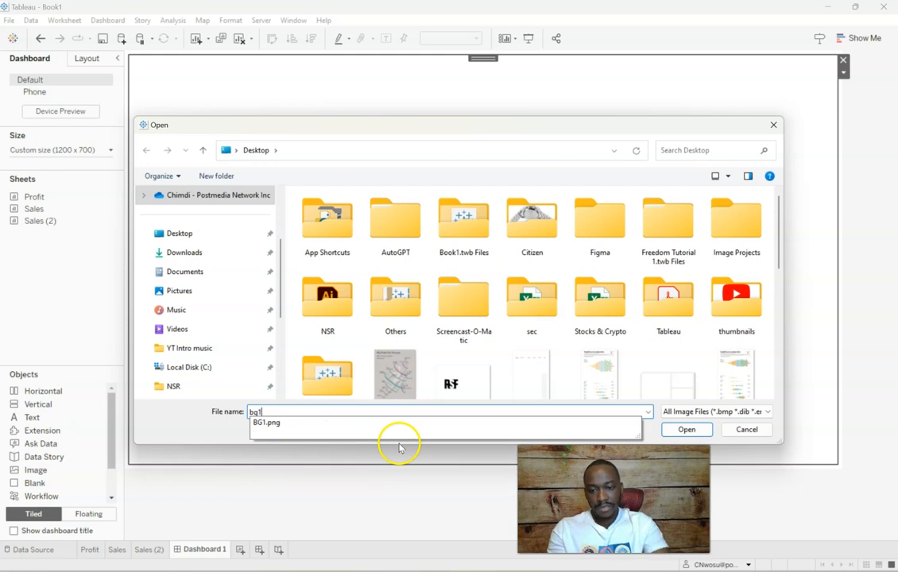
click(287, 425)
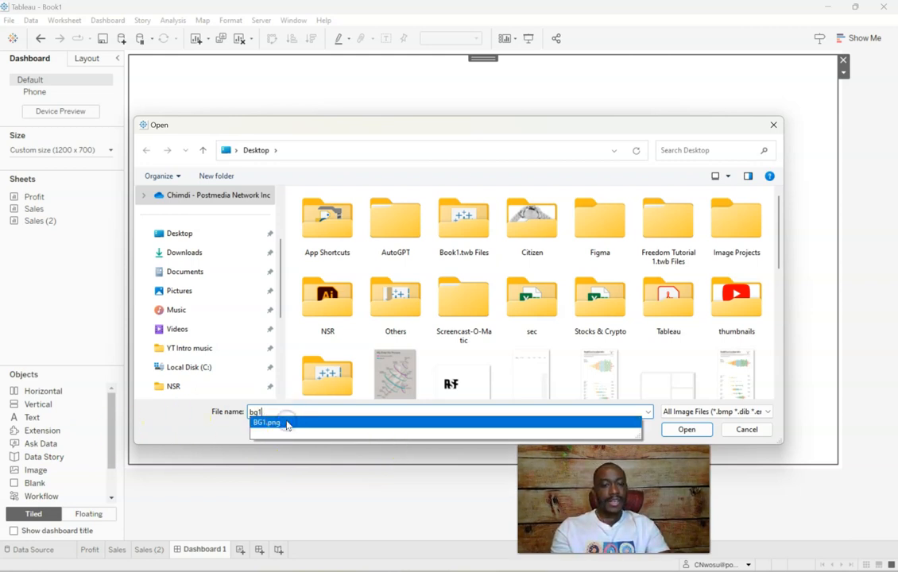
click(685, 430)
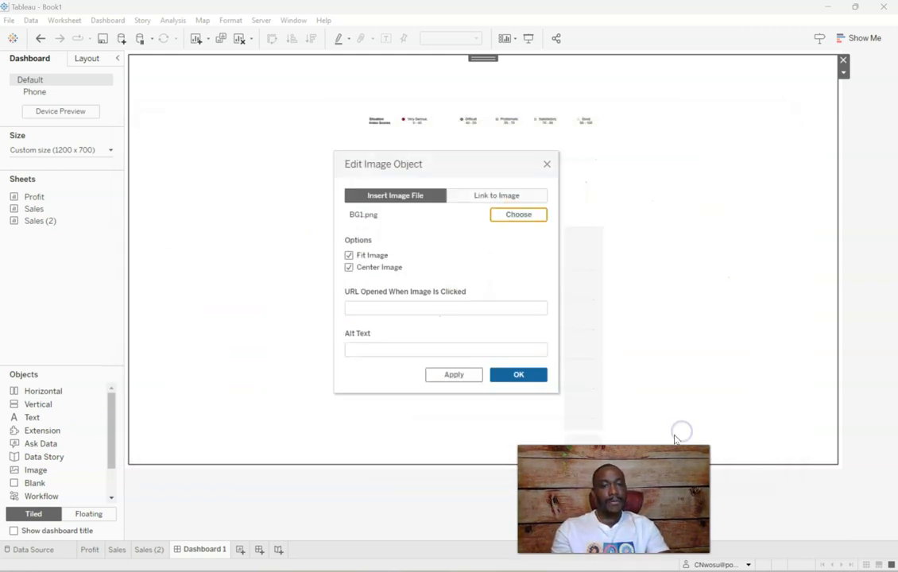
click(465, 374)
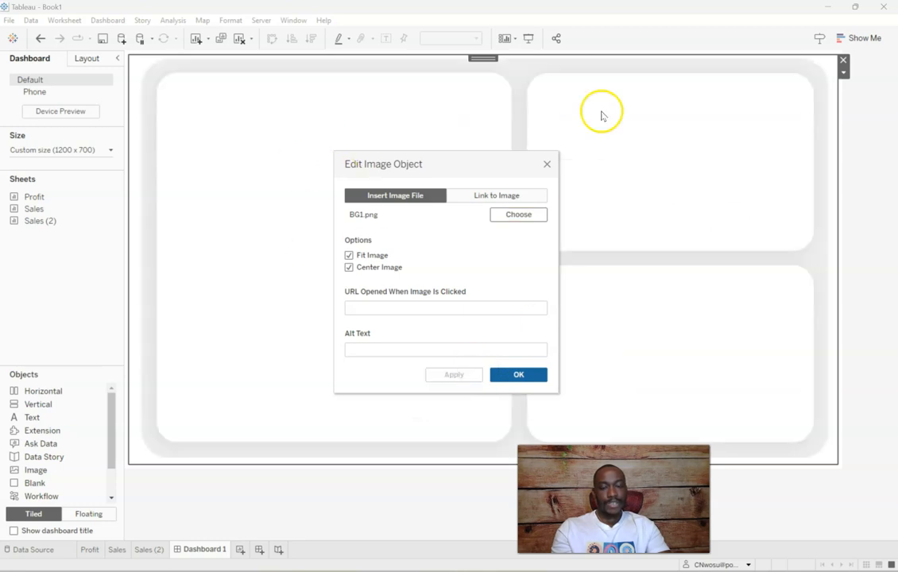
click(511, 375)
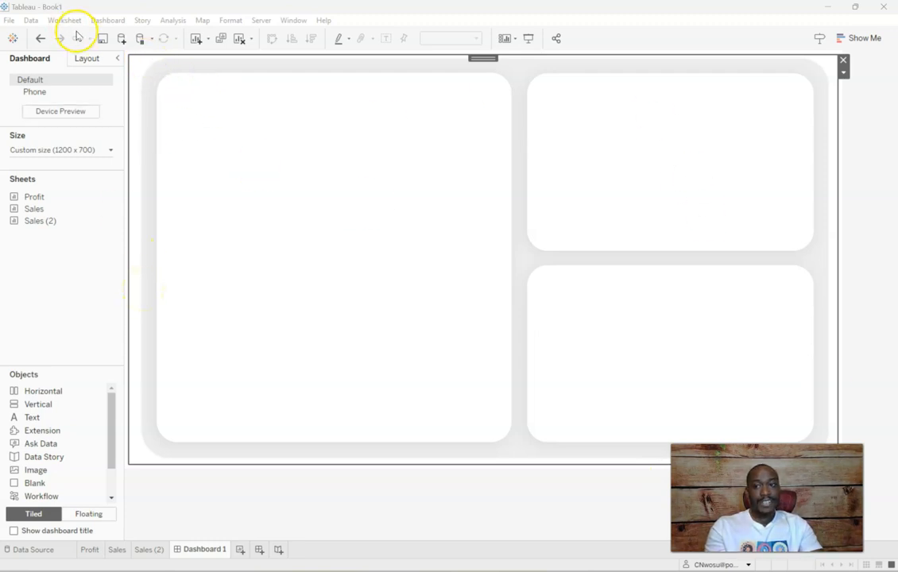
Set the outer padding of the BG1.png image object to 0 on all sides
click(89, 58)
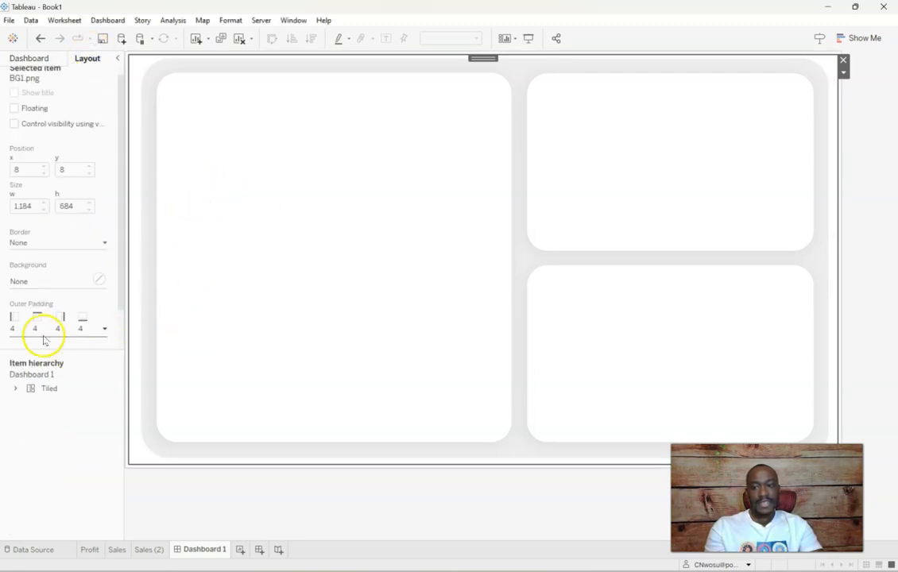
click(103, 331)
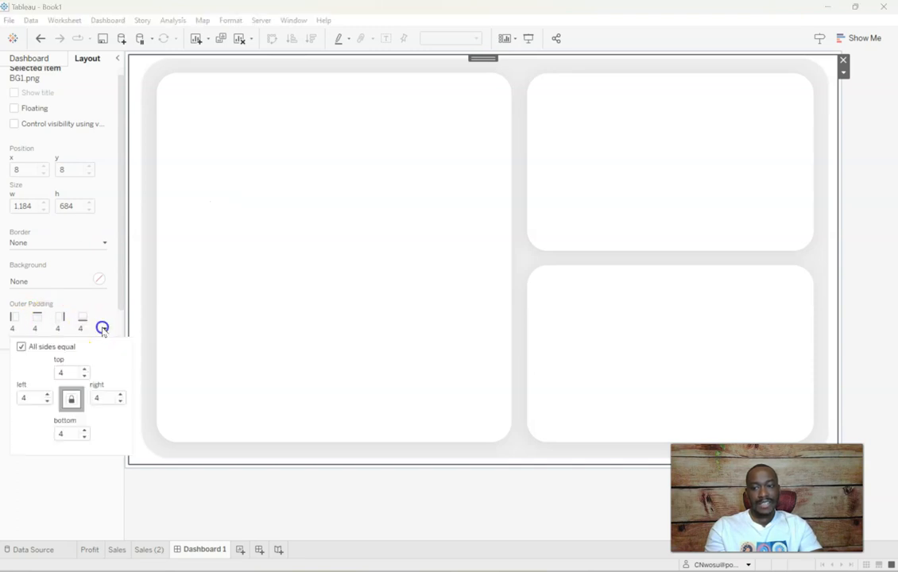
double_click(64, 371)
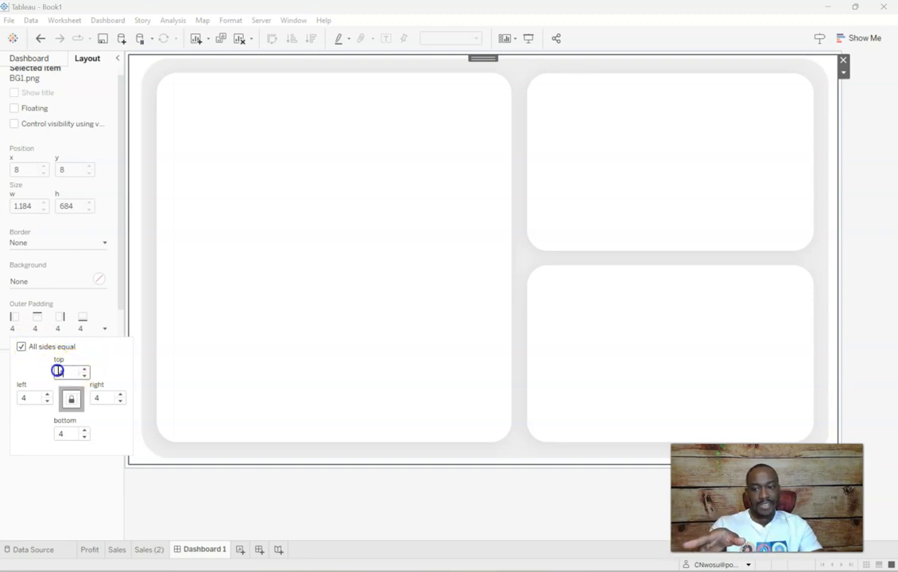
text(0)
key(Tab)
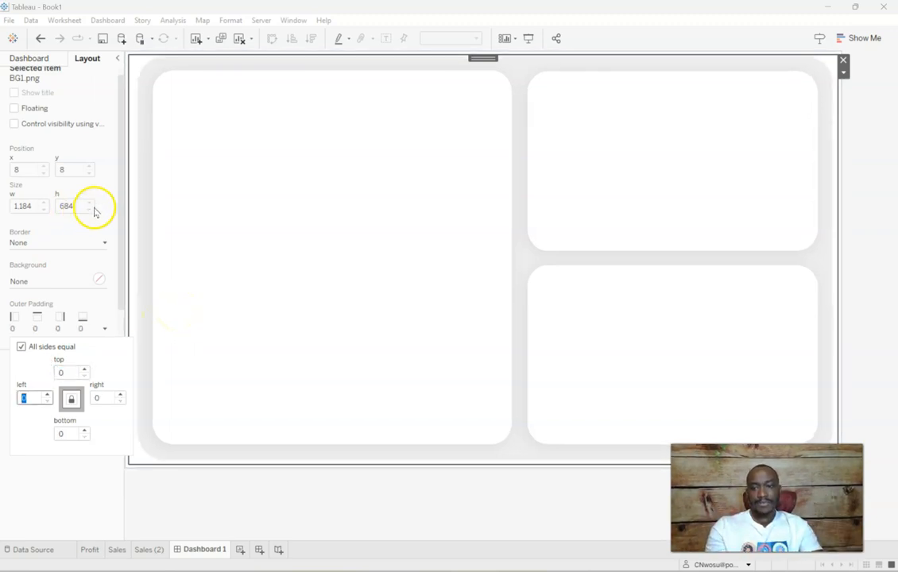
click(121, 175)
Set the outer padding of the dashboard's Tiled container to 0 on all sides
click(74, 517)
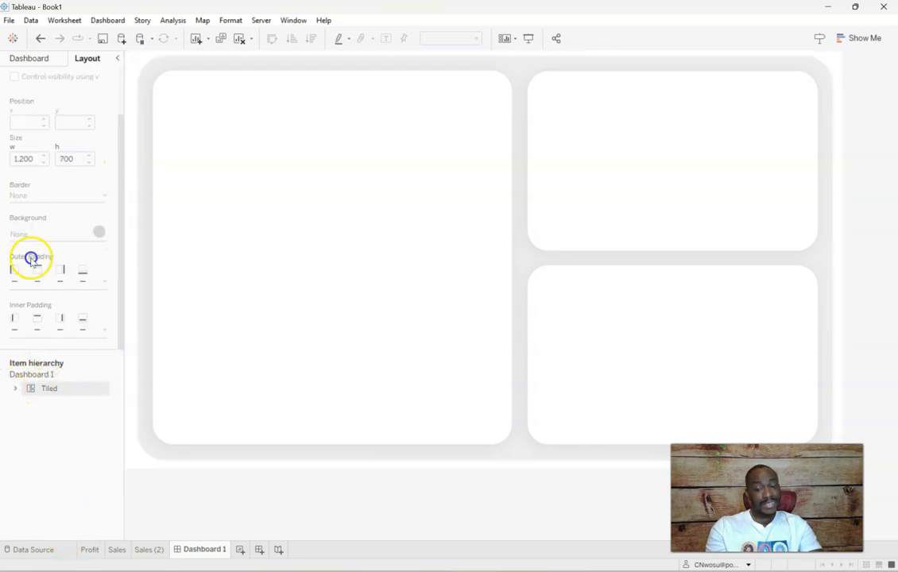
click(44, 389)
click(14, 389)
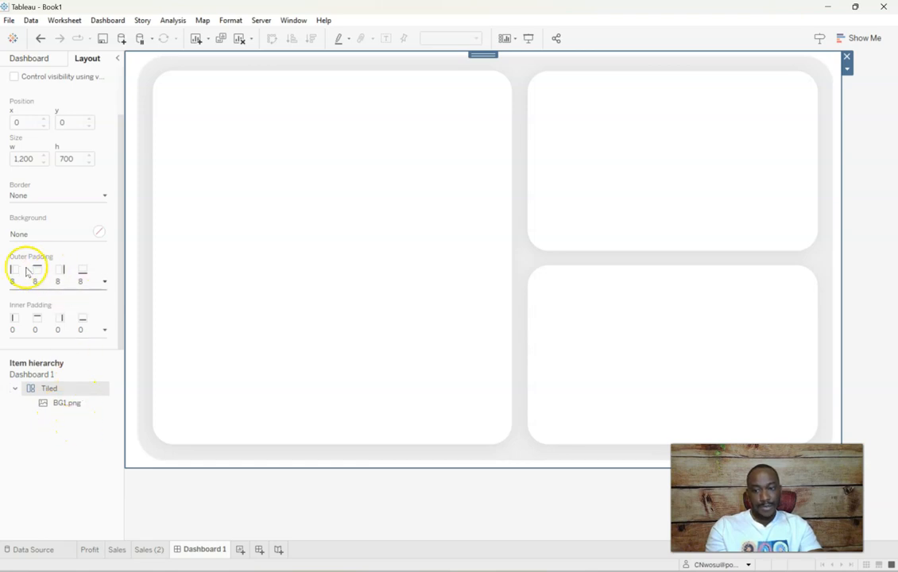
click(104, 283)
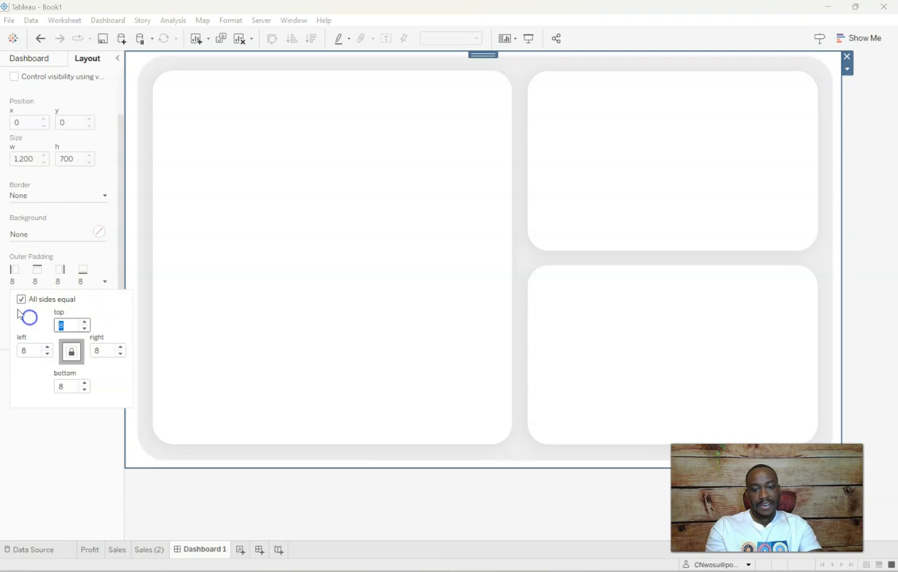
text(0)
key(Tab)
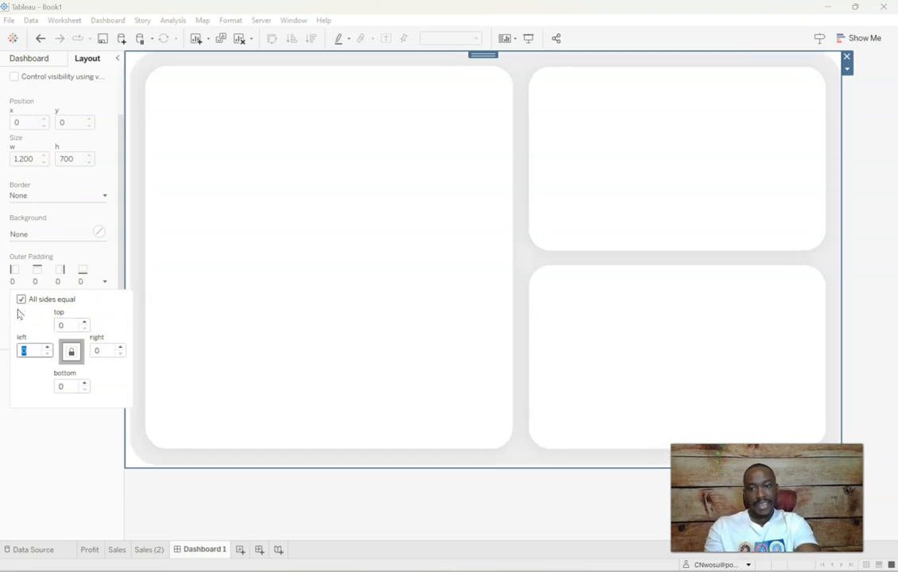
click(265, 491)
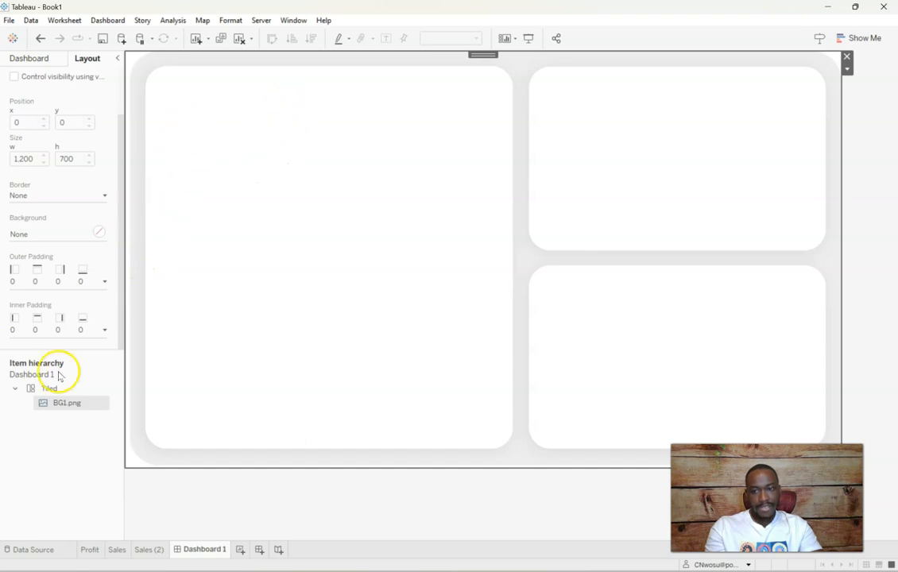
Preview the dashboard background in Presentation Mode and return to the editing view
click(217, 228)
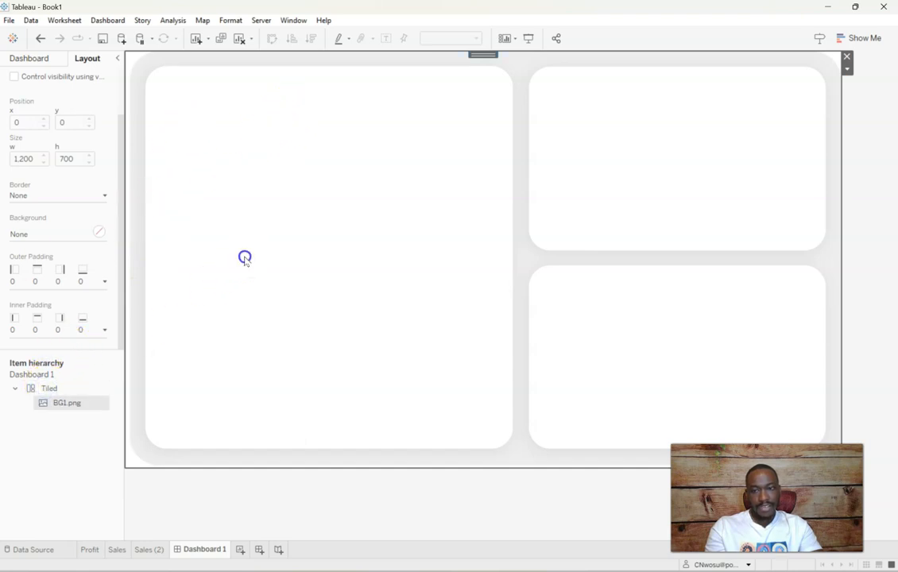
click(297, 24)
click(307, 33)
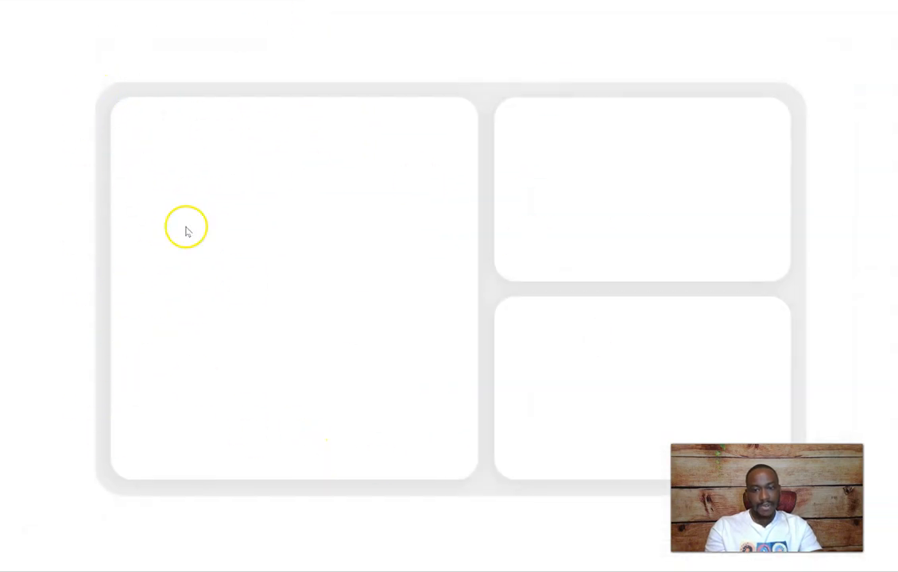
key(Escape)
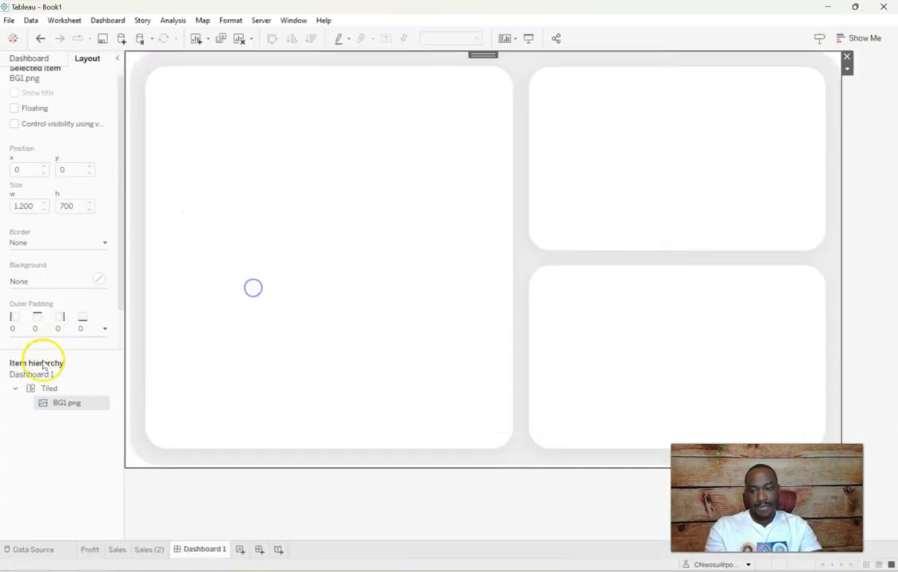
Compare the position, size and padding settings of the Tiled container and the BG1.png image
click(50, 389)
click(70, 402)
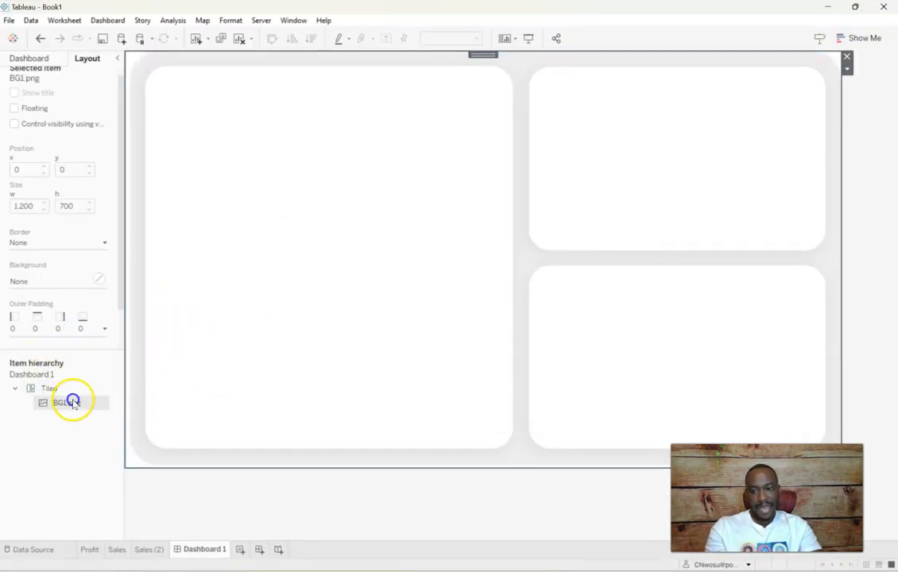
click(135, 274)
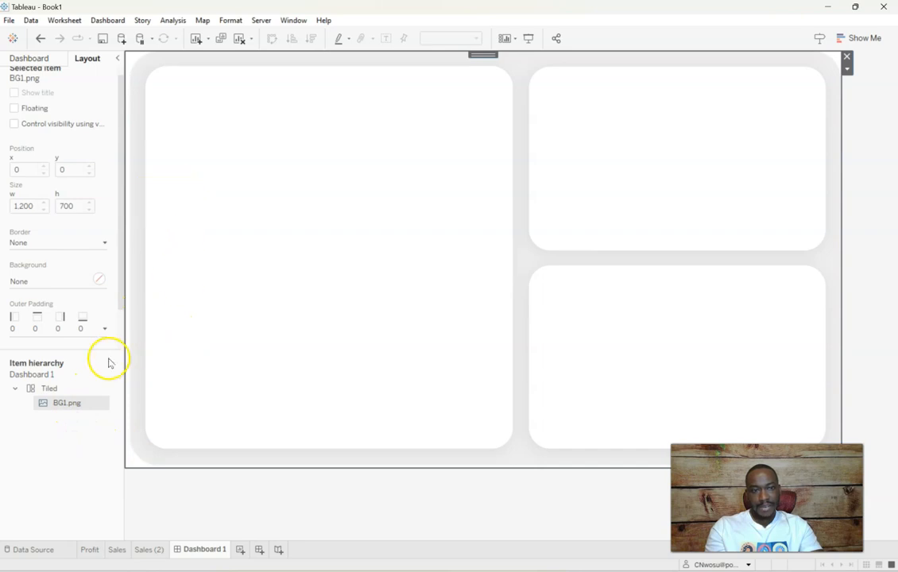
click(50, 388)
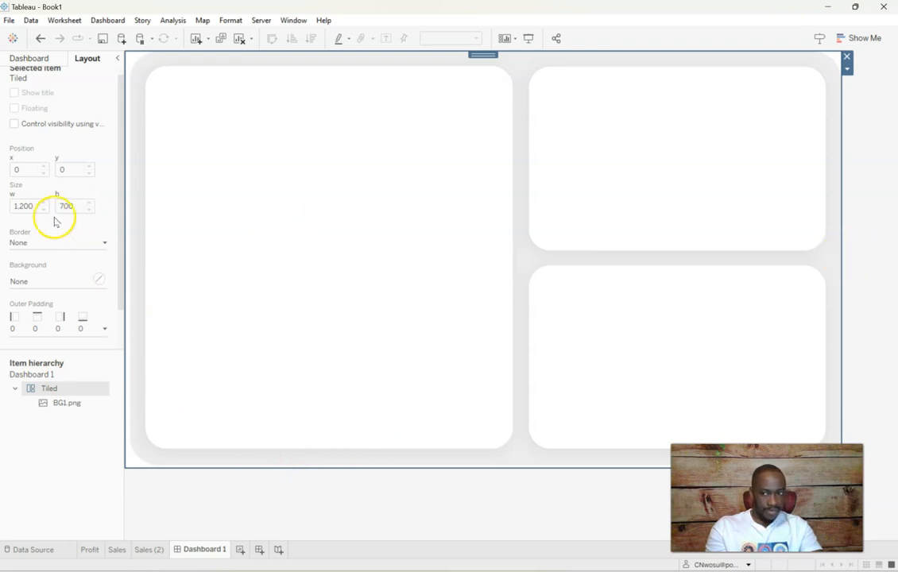
click(61, 401)
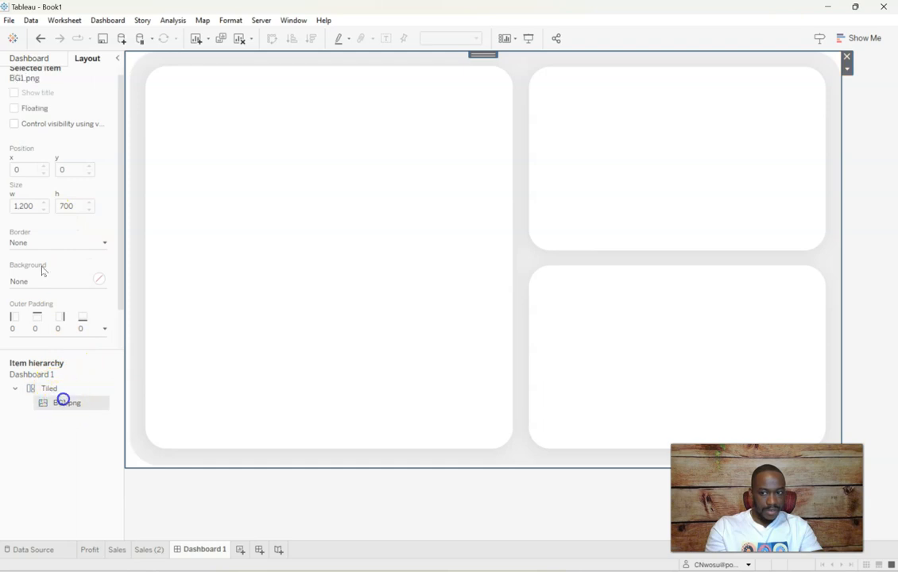
click(60, 390)
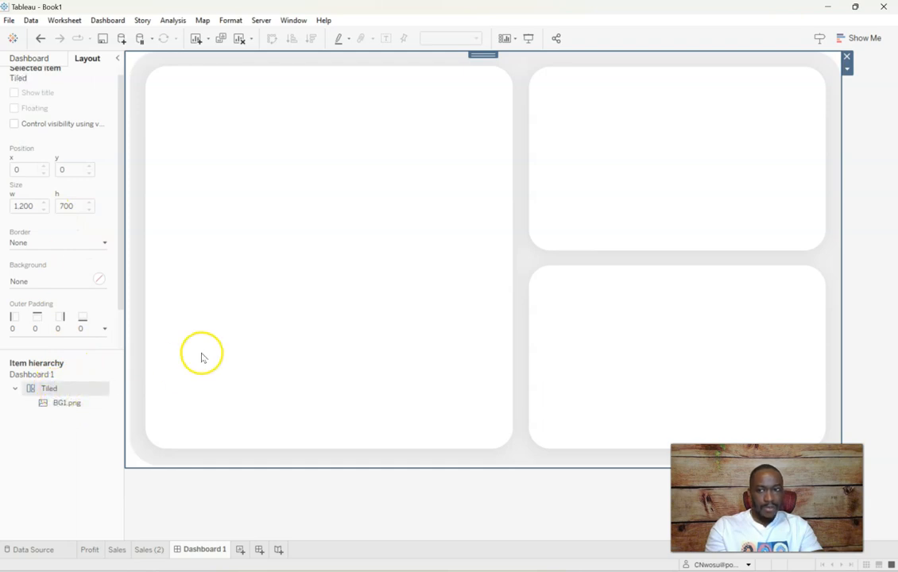
click(202, 354)
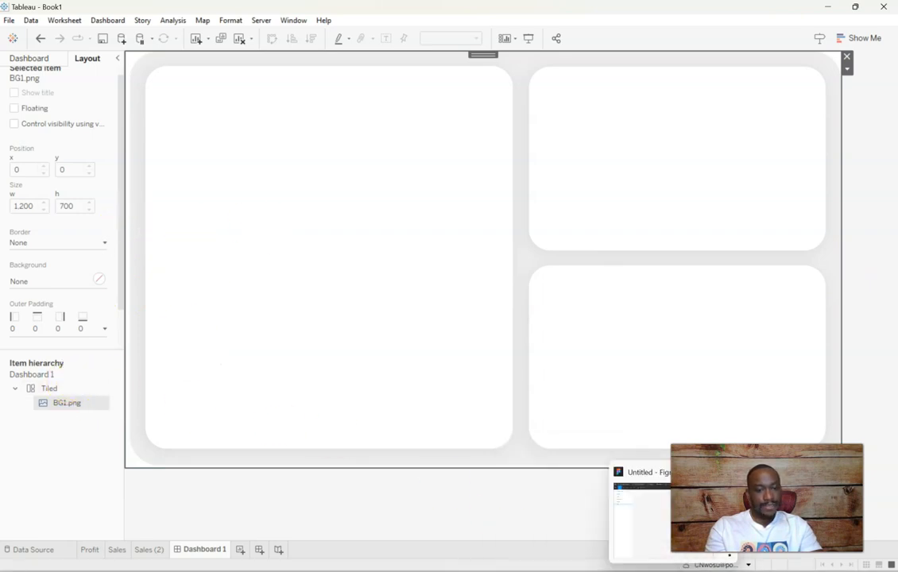
Switch to Figma and draw a frame of about 1190 x 700 over the BG1 group
click(666, 521)
scroll(526, 365, up, 3)
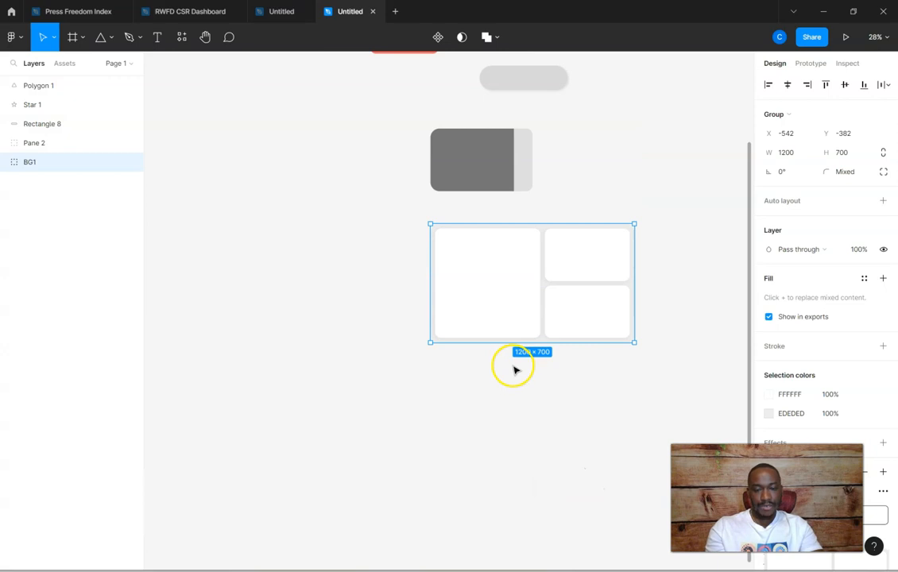
scroll(516, 369, up, 5)
scroll(514, 370, up, 1)
scroll(515, 370, up, 1)
drag(453, 565, 532, 561)
click(530, 507)
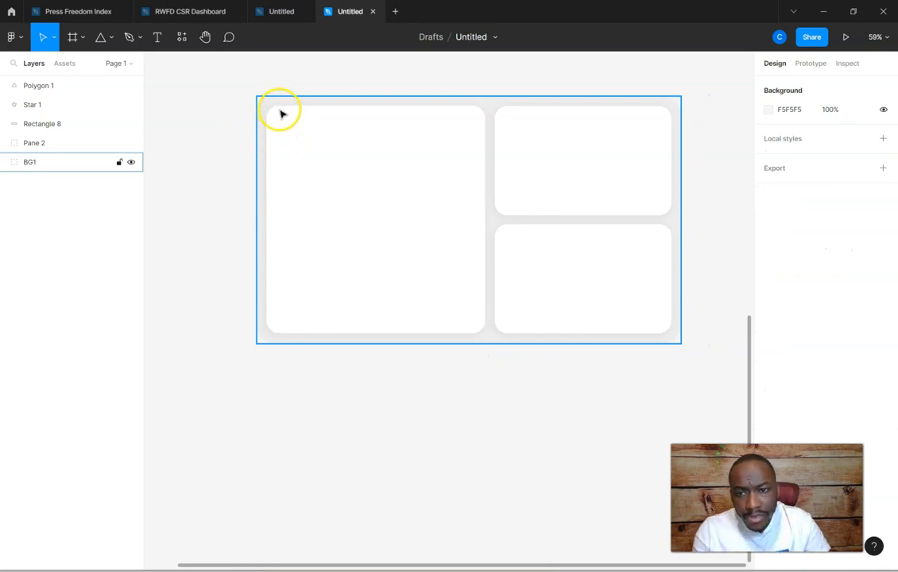
click(83, 38)
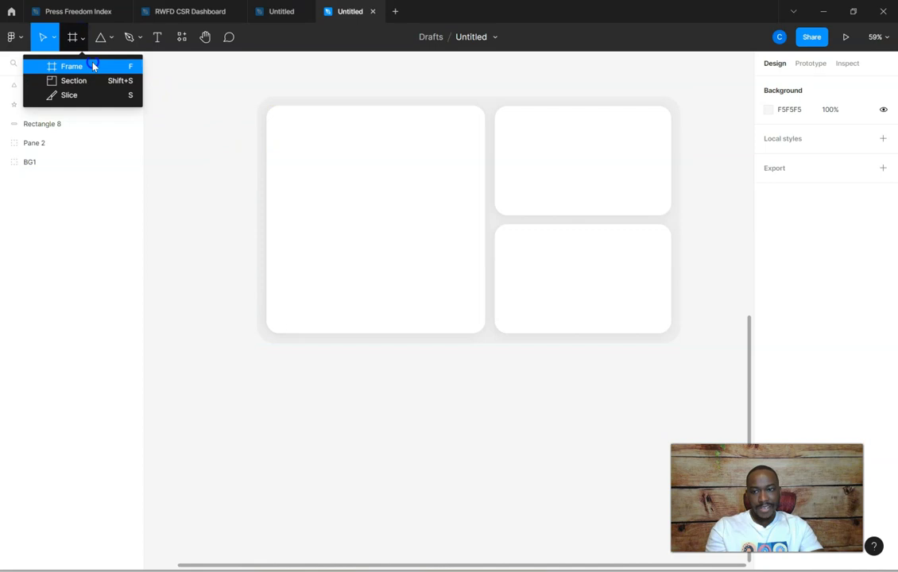
click(93, 66)
drag(256, 97, 677, 343)
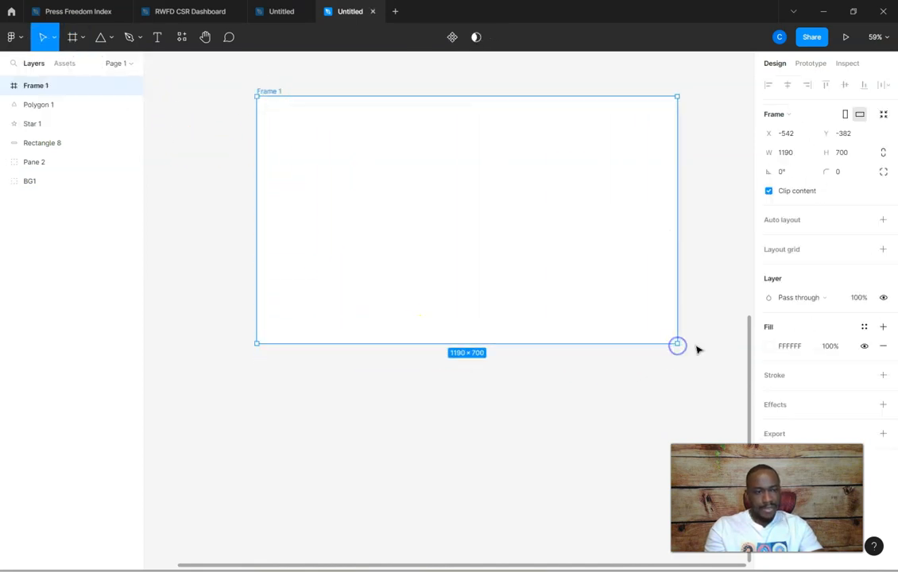
Set the new frame's width to 1200 and height to 700, and nest the BG1 group inside it
click(787, 152)
text(1200)
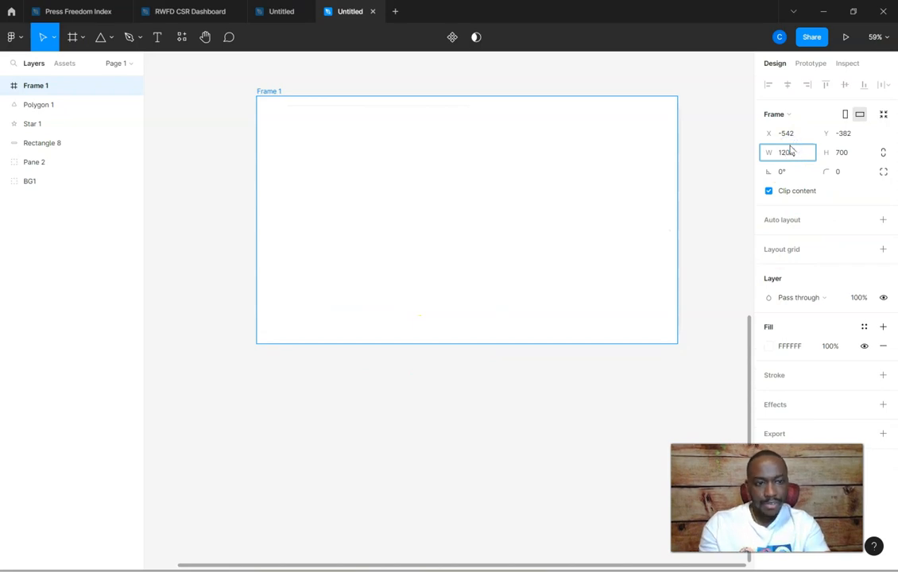
key(Tab)
text(700)
key(Tab)
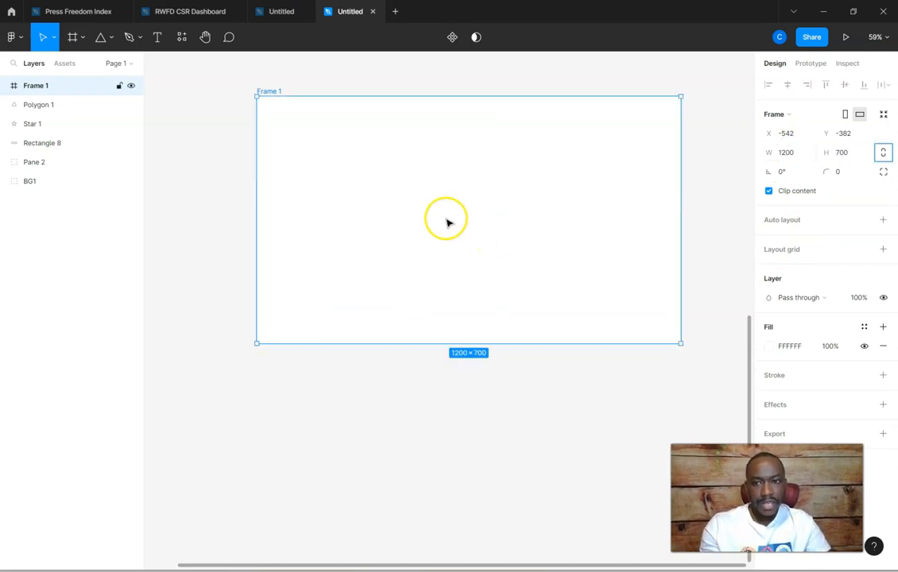
click(717, 207)
click(574, 201)
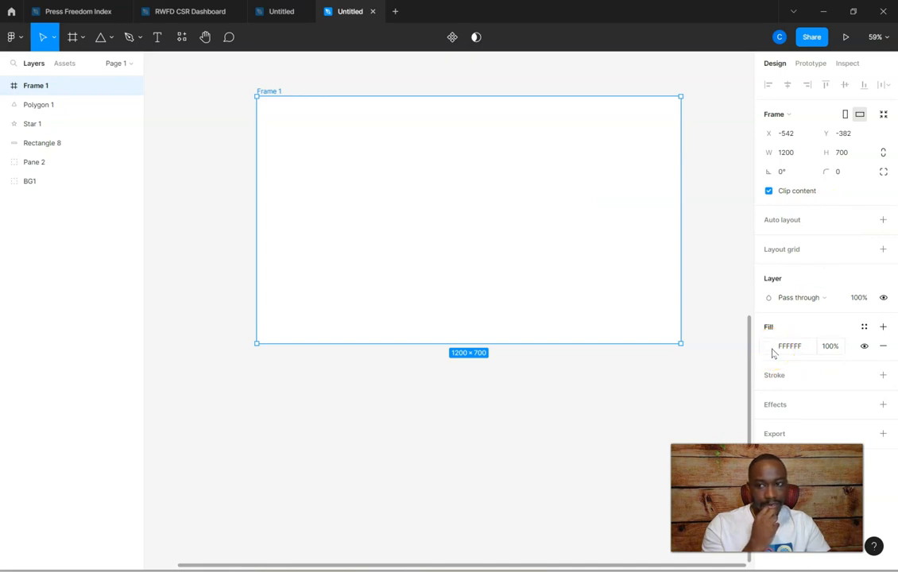
drag(44, 183, 60, 87)
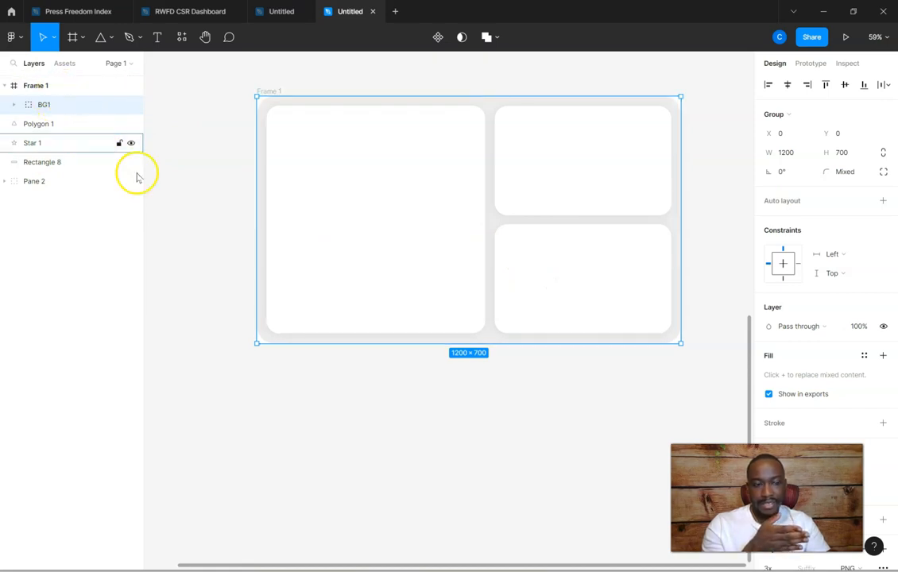
Export Frame 1 as a 1x PNG and save it to the Desktop as Frame 1
click(37, 86)
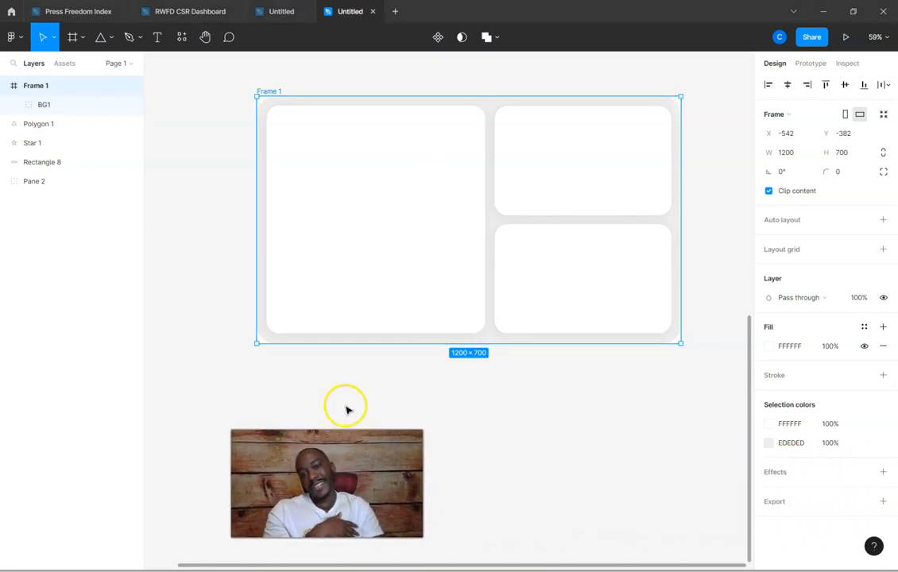
click(821, 504)
click(830, 502)
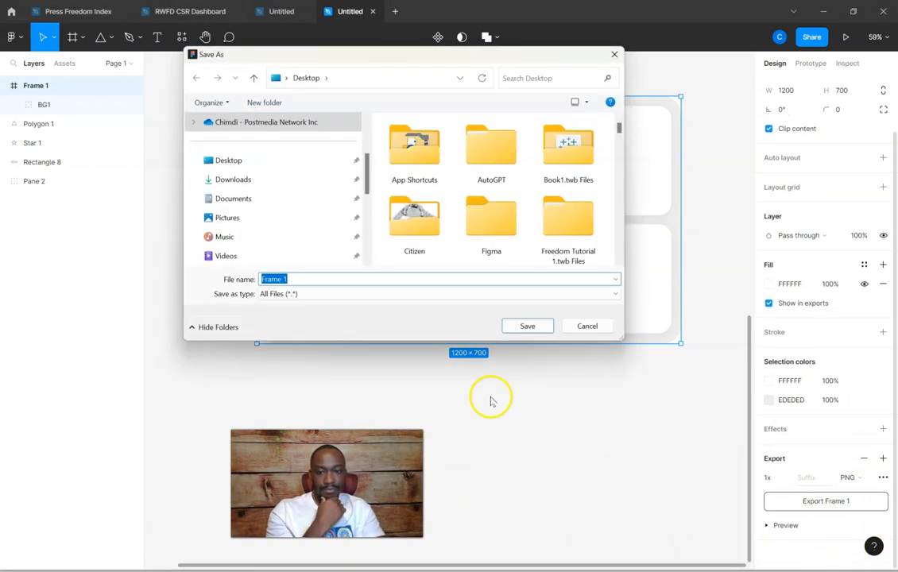
click(525, 327)
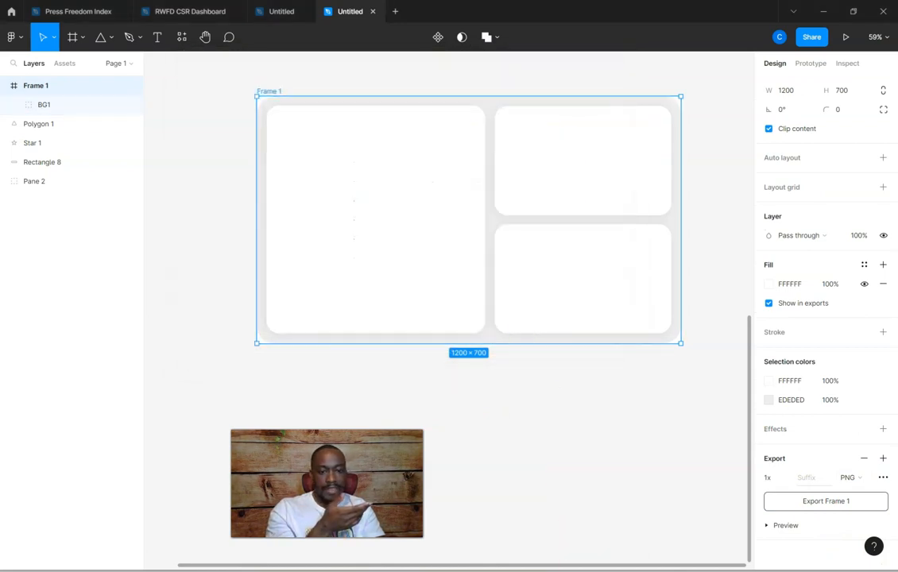
Switch to Tableau and replace the dashboard's BG1.png background image with Frame 1.png from the Desktop
click(518, 519)
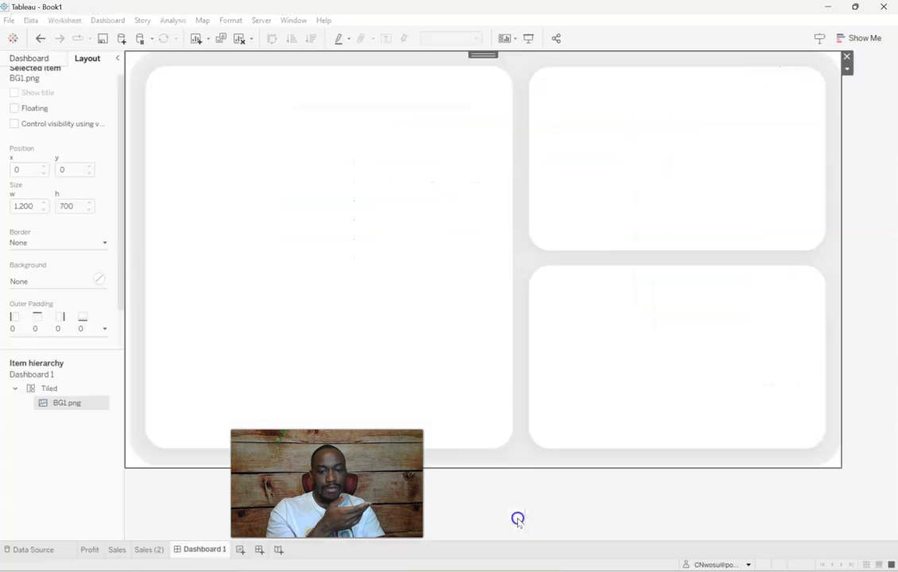
click(30, 58)
scroll(63, 437, down, 2)
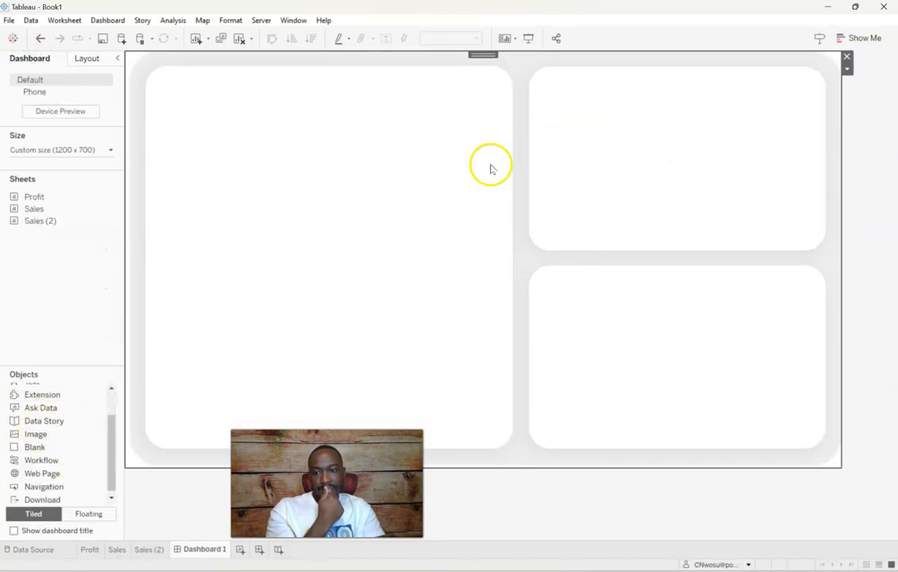
click(760, 105)
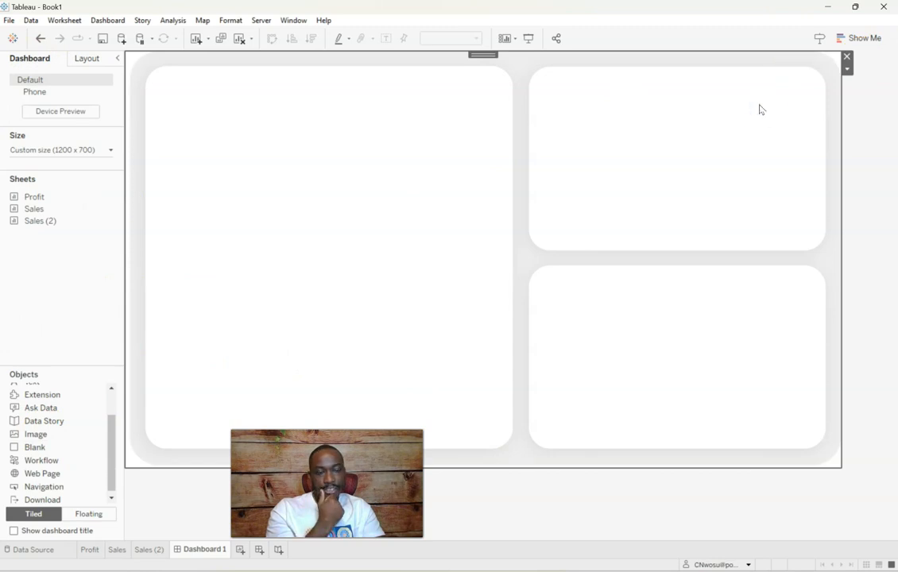
click(847, 70)
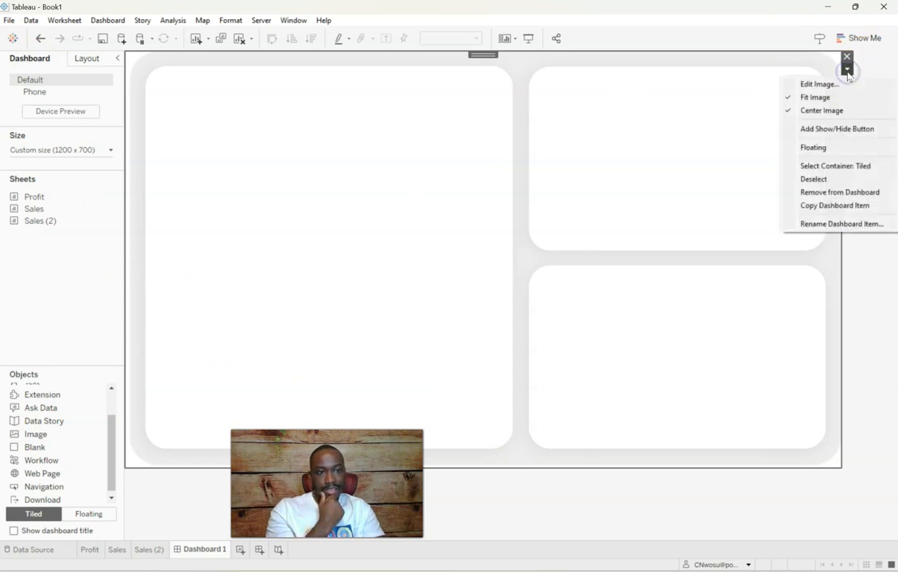
click(815, 85)
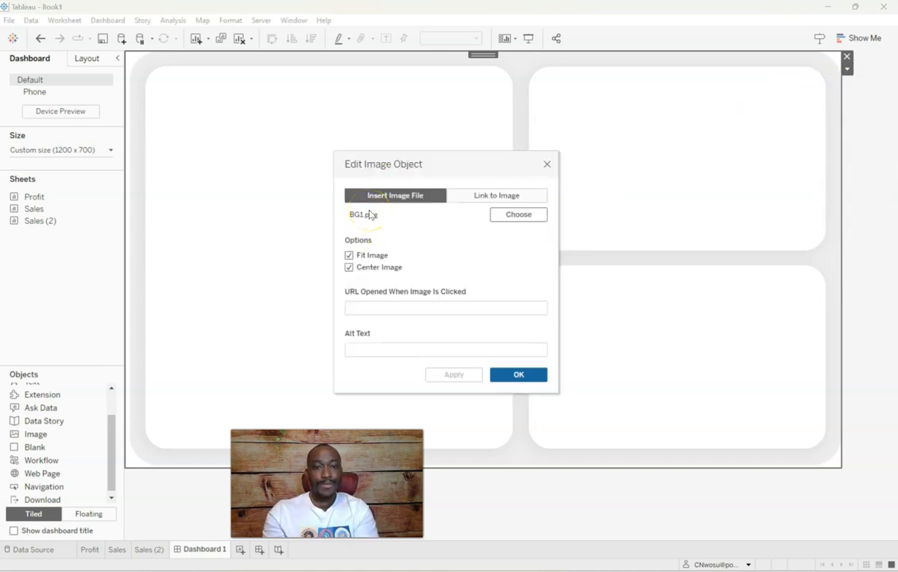
click(517, 213)
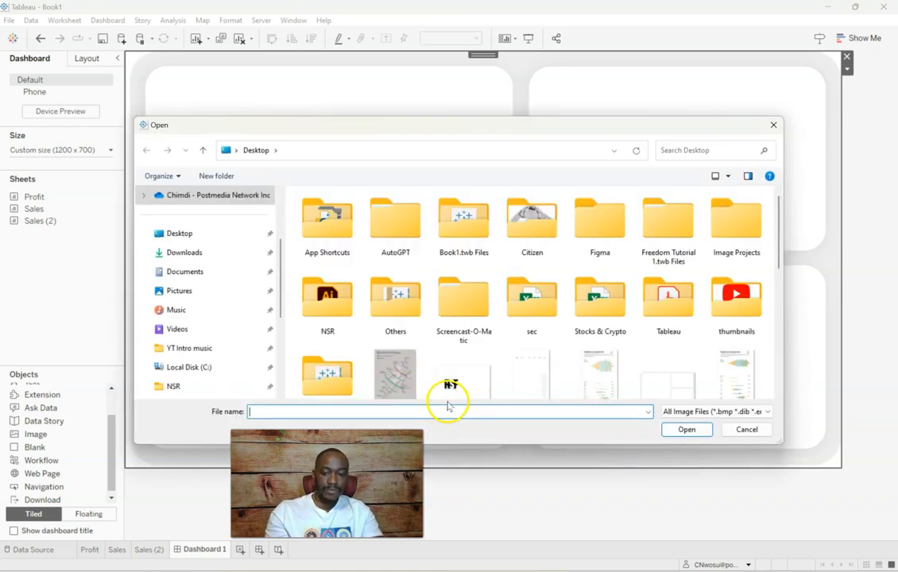
text(frame)
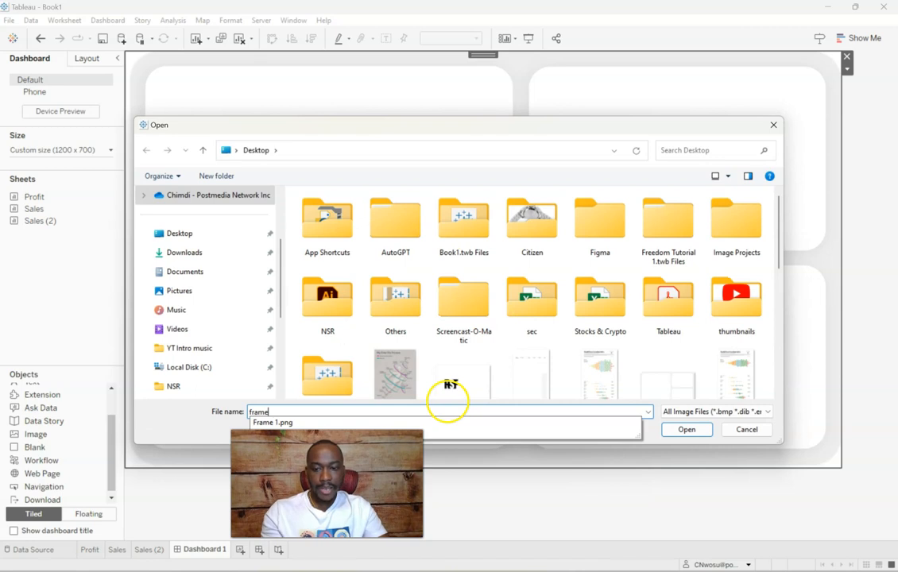
click(387, 422)
click(677, 430)
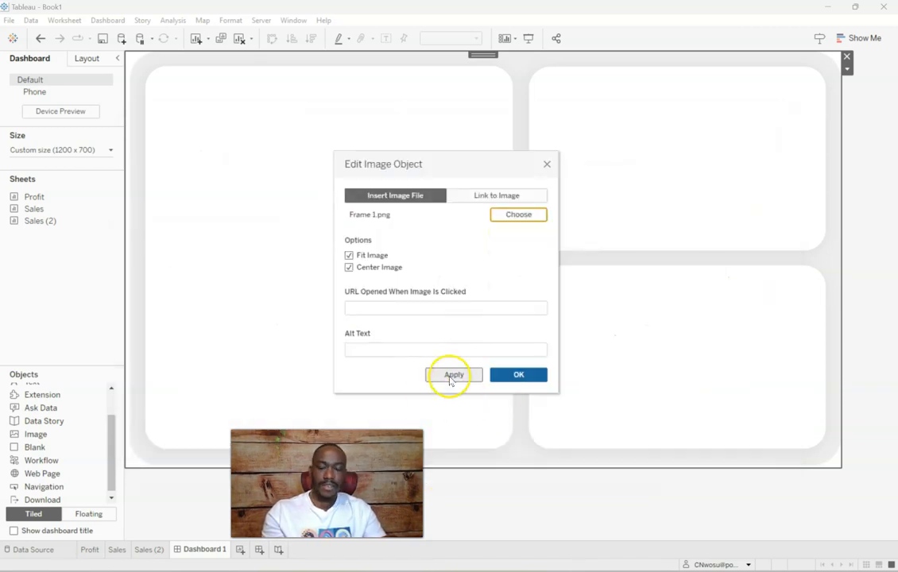
click(450, 377)
click(520, 374)
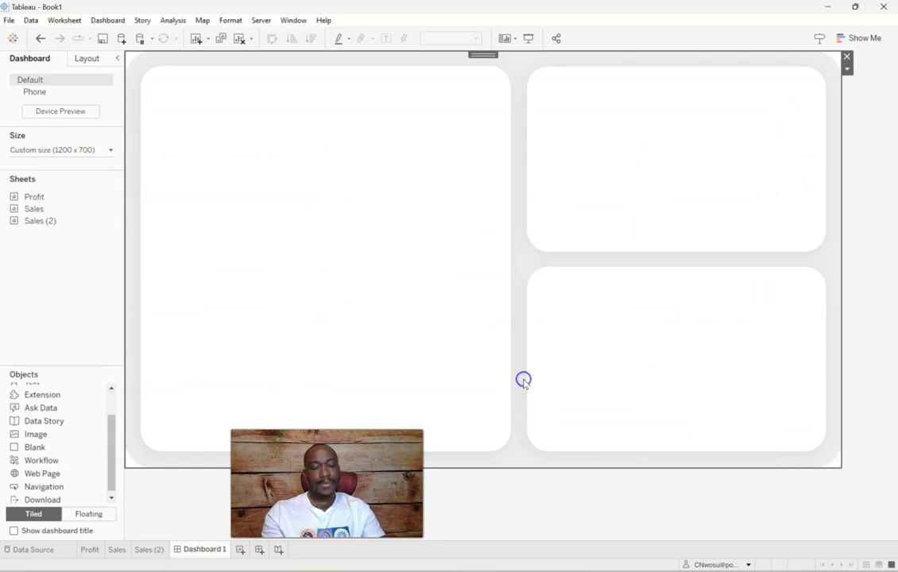
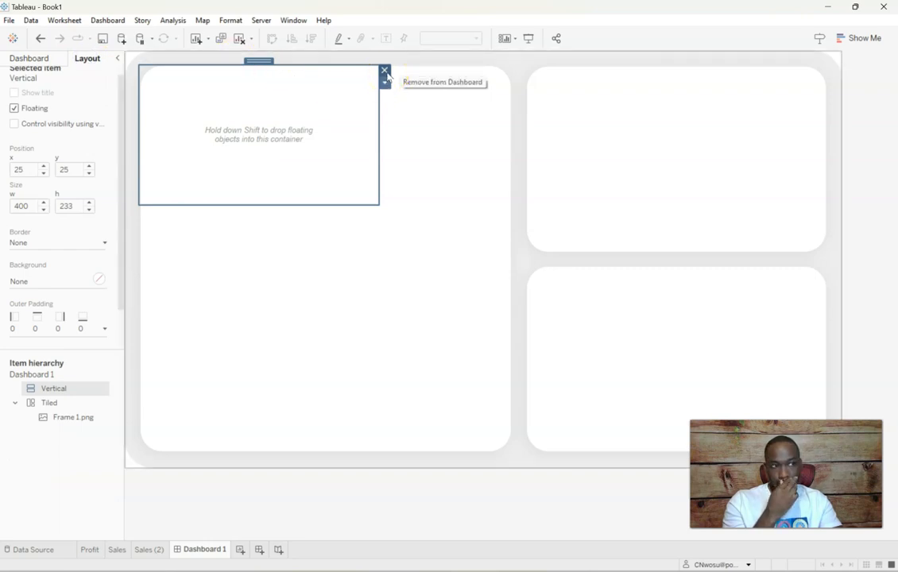
Remove the floating vertical container from the dashboard and add a horizontal container set to floating instead
click(386, 73)
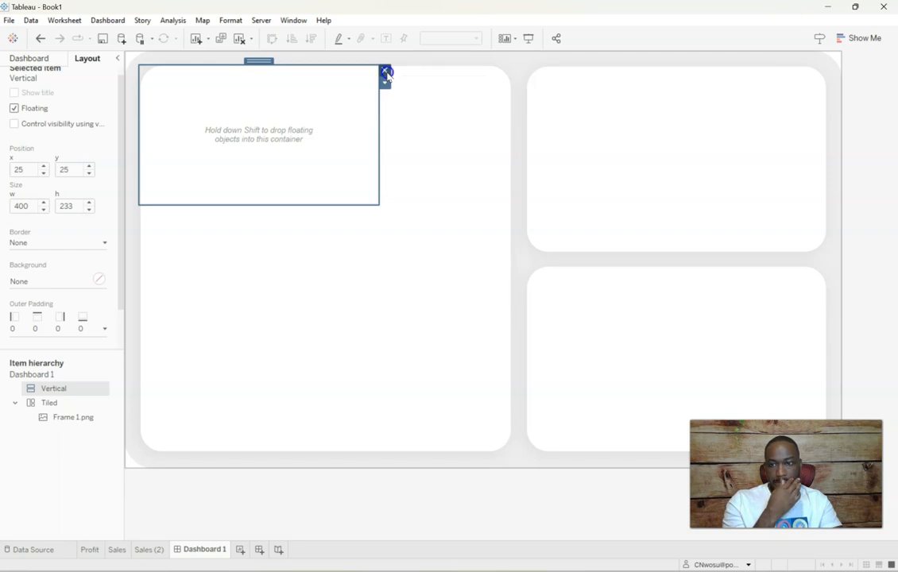
click(30, 58)
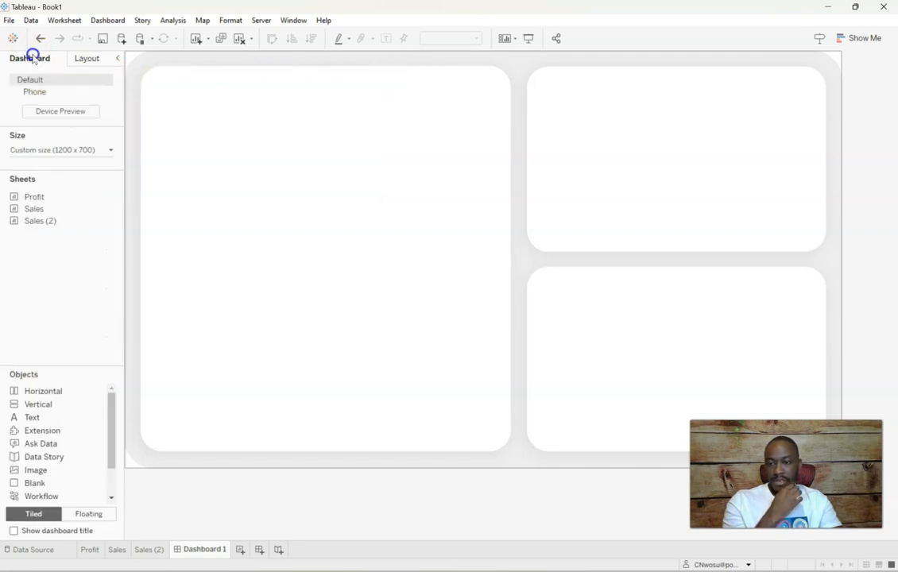
drag(36, 395, 179, 288)
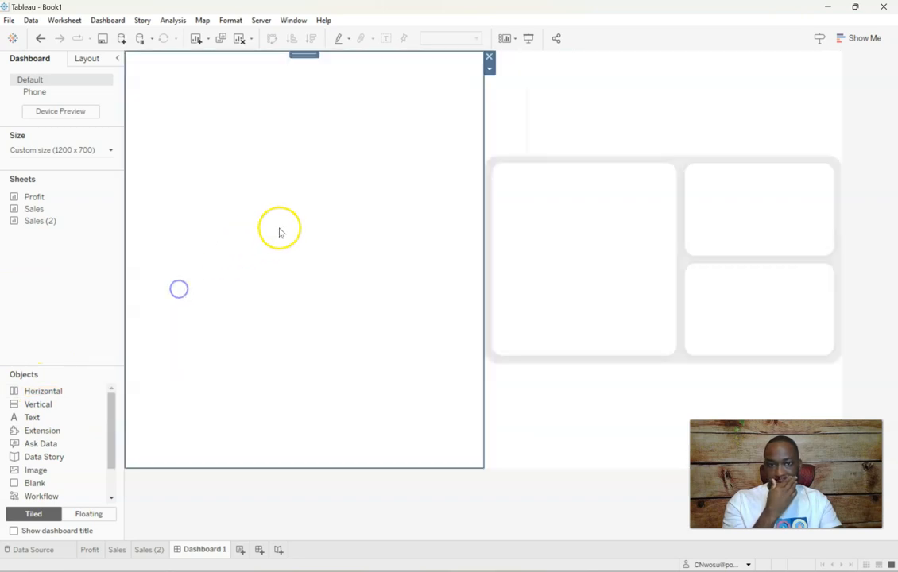
click(490, 70)
click(538, 129)
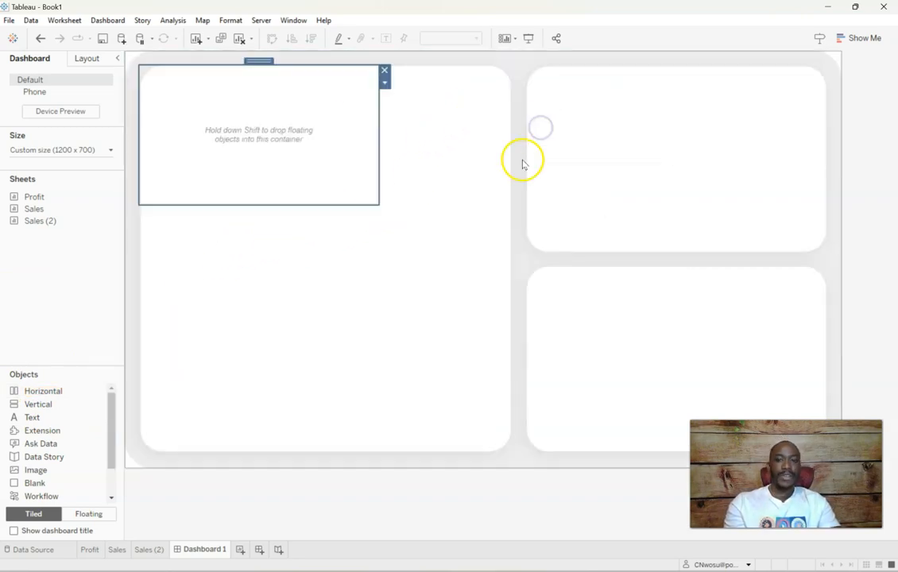
Position the floating horizontal container at x 0, y 0 and set its size to 1200 x 700
click(87, 58)
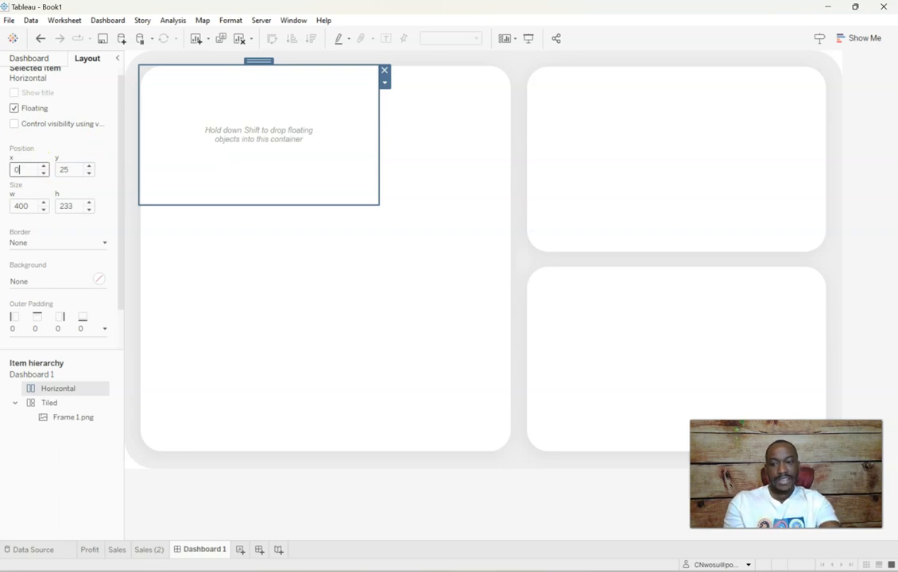
key(Tab)
key(Tab)
key(Tab)
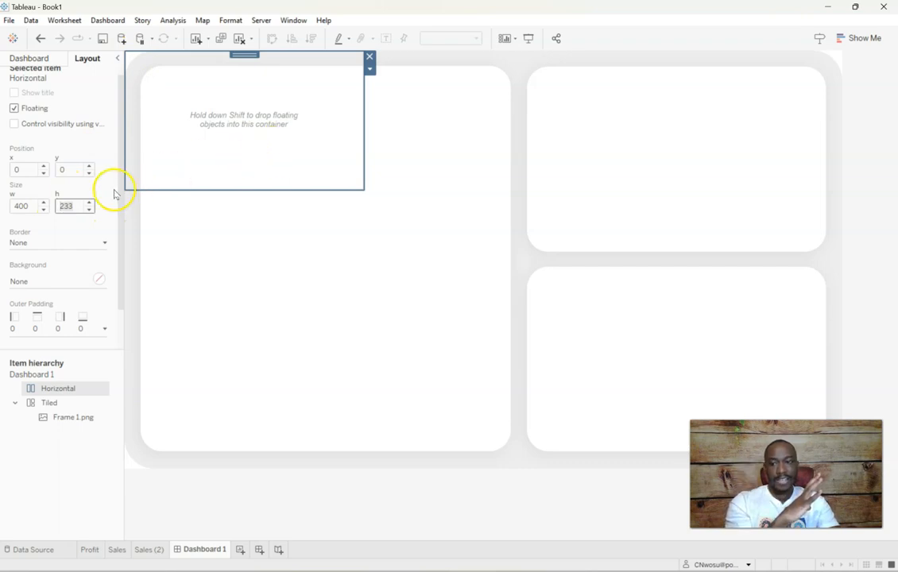
click(31, 204)
double_click(32, 203)
text(1200)
key(Tab)
text(7)
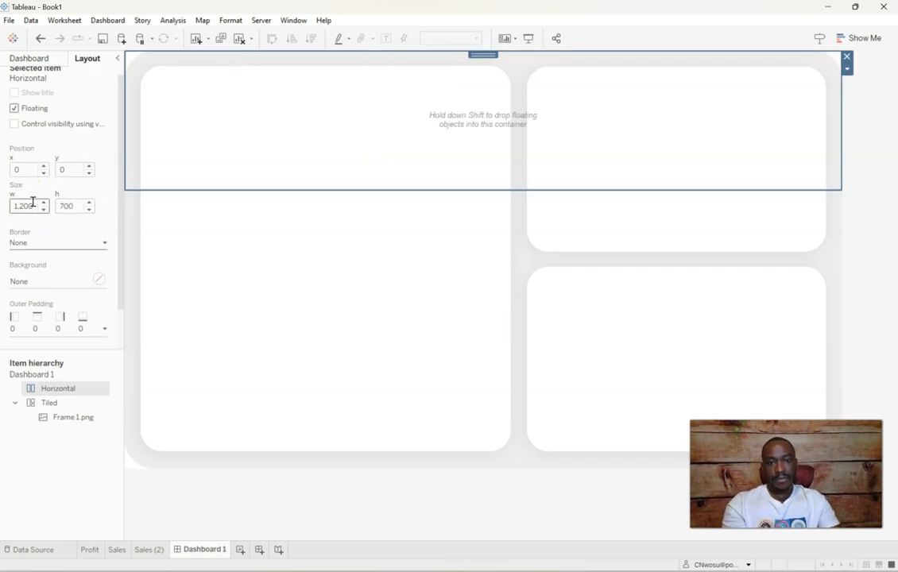
key(Return)
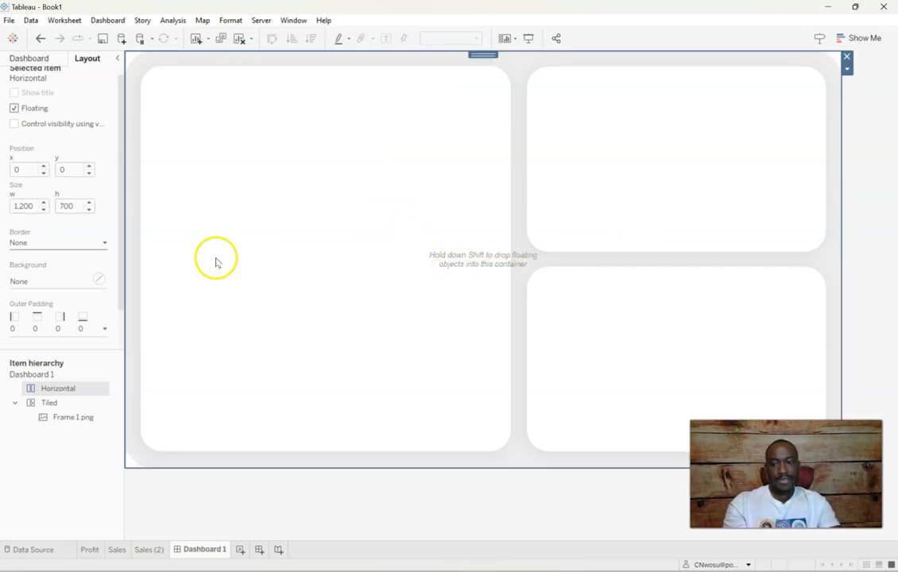
Place the Profit sheet inside the floating horizontal container on the dashboard
click(30, 60)
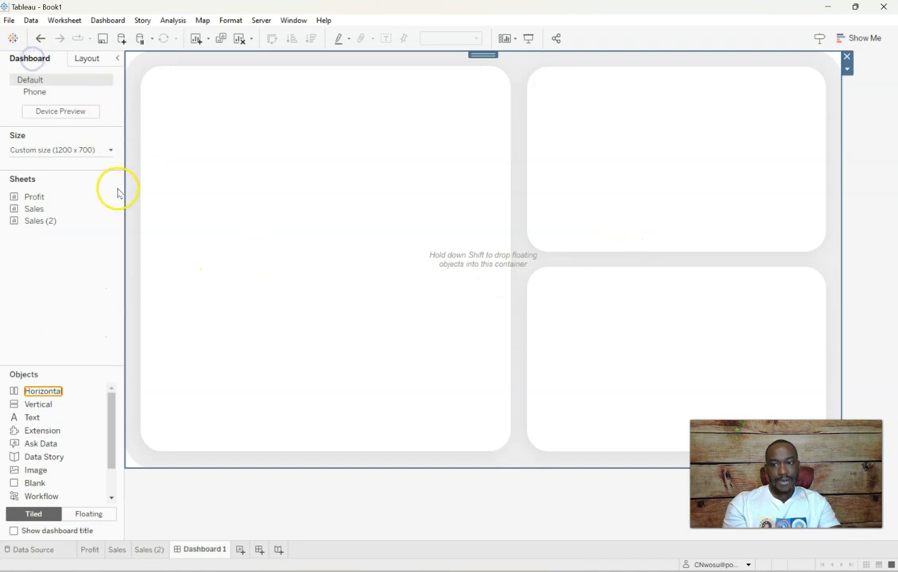
mouse_move(58, 200)
drag(56, 198, 227, 196)
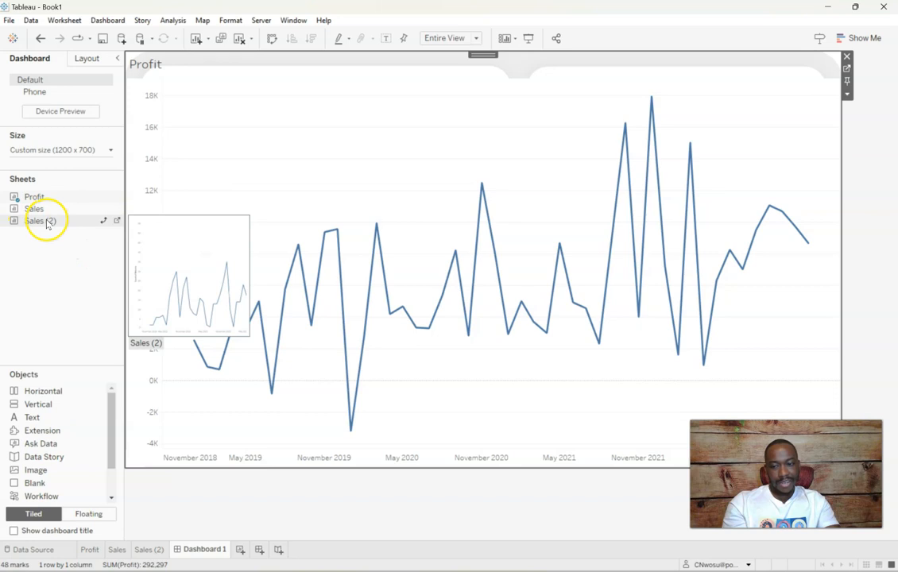
Rename the Sales (2) worksheet as returns
click(150, 549)
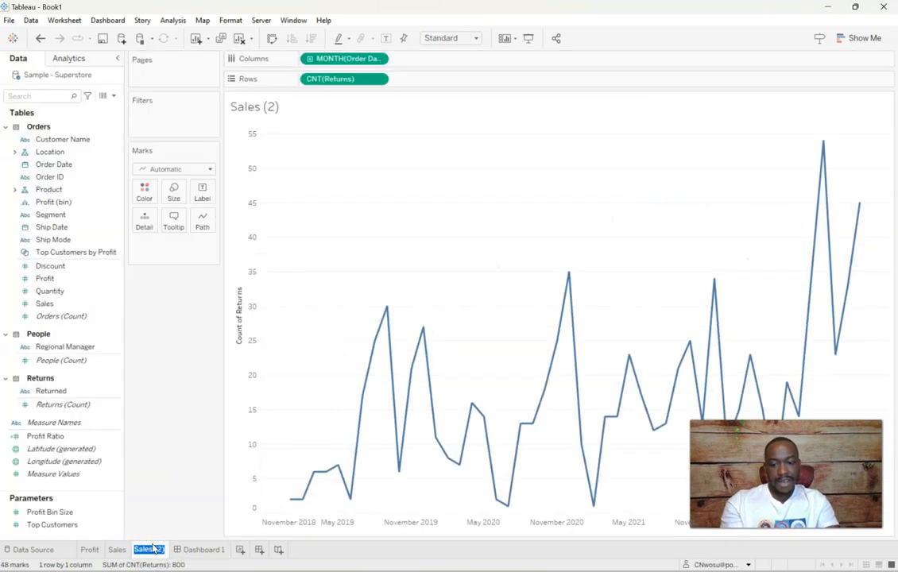
text(retue)
key(BackSpace)
text(rn)
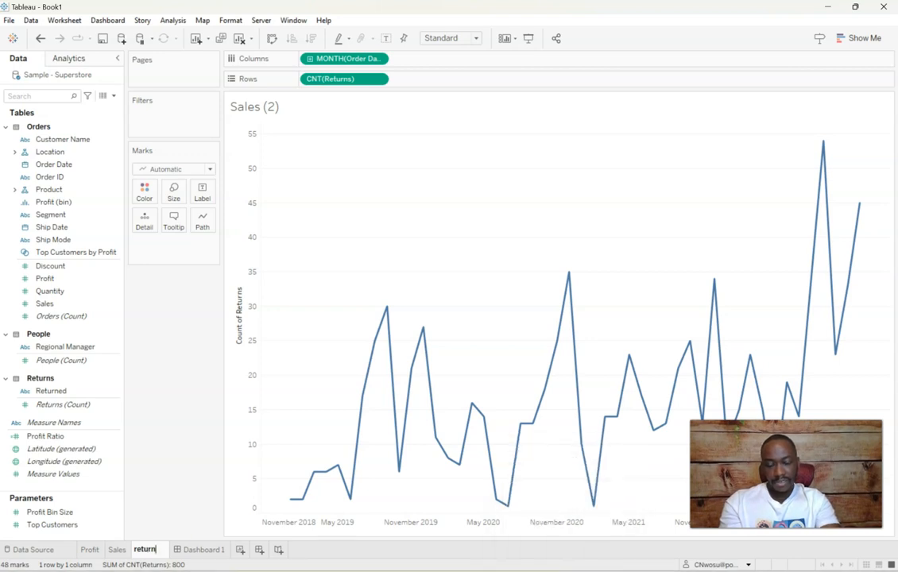
text(s)
key(Return)
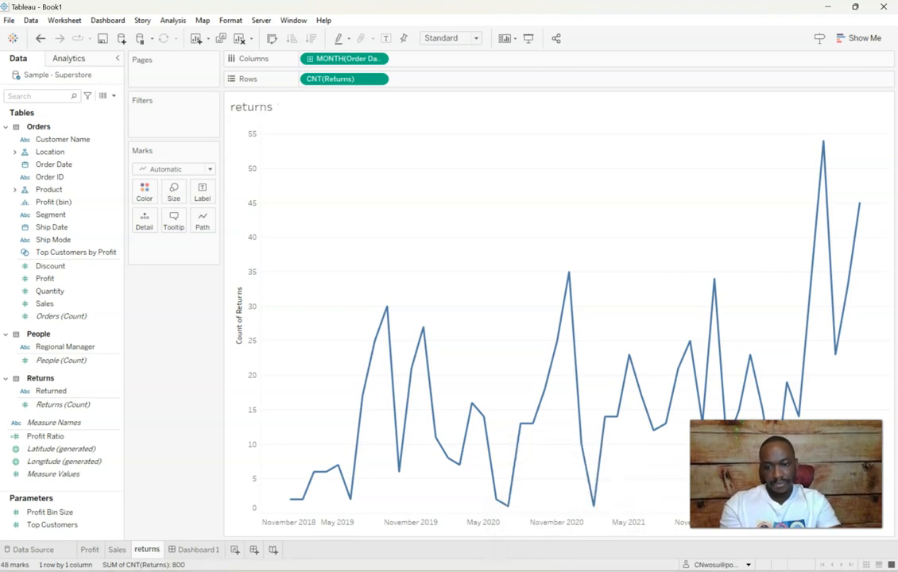
On Dashboard 1, add a vertical container beside the Profit chart and widen it until Profit is about 649 wide
click(191, 548)
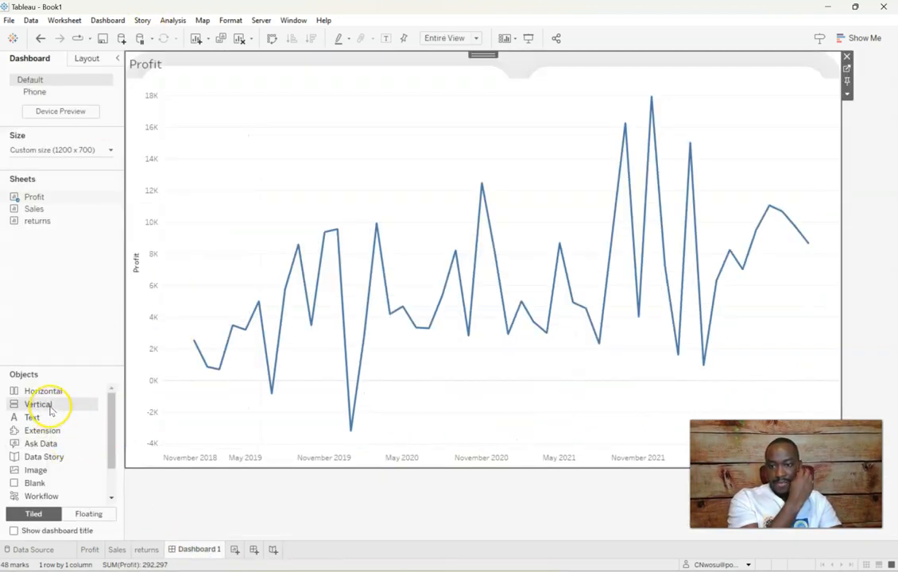
click(667, 333)
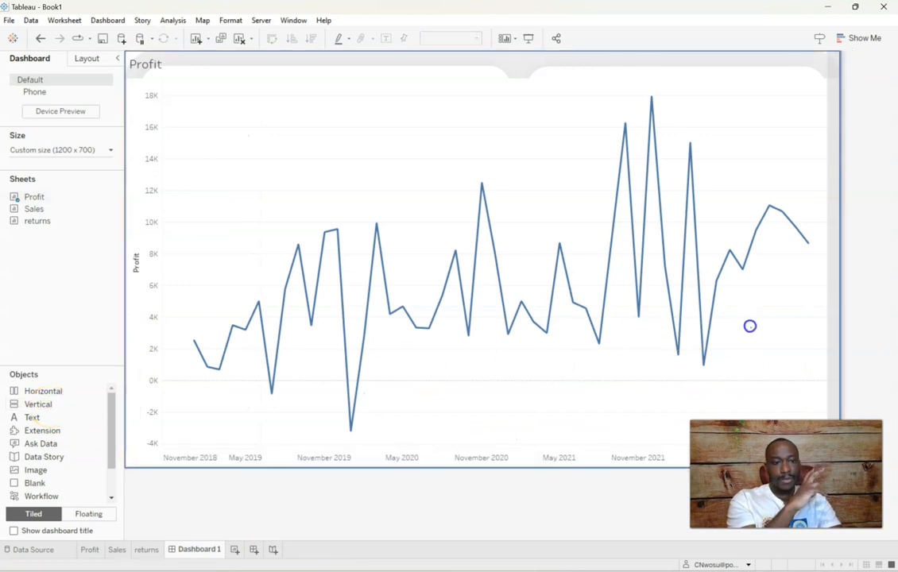
drag(751, 327, 751, 326)
drag(219, 191, 513, 225)
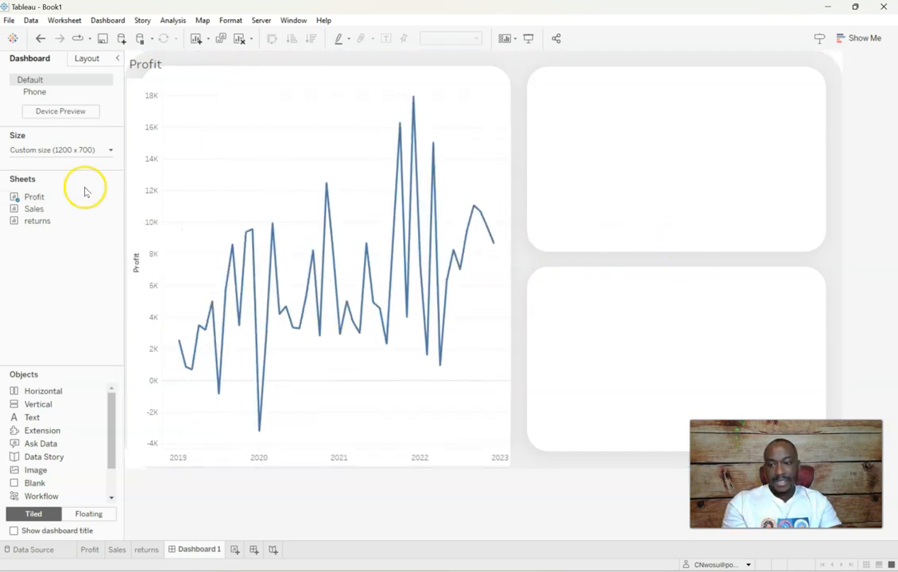
Place the Sales sheet in the vertical container and the returns sheet below it
mouse_move(57, 208)
drag(54, 213, 605, 157)
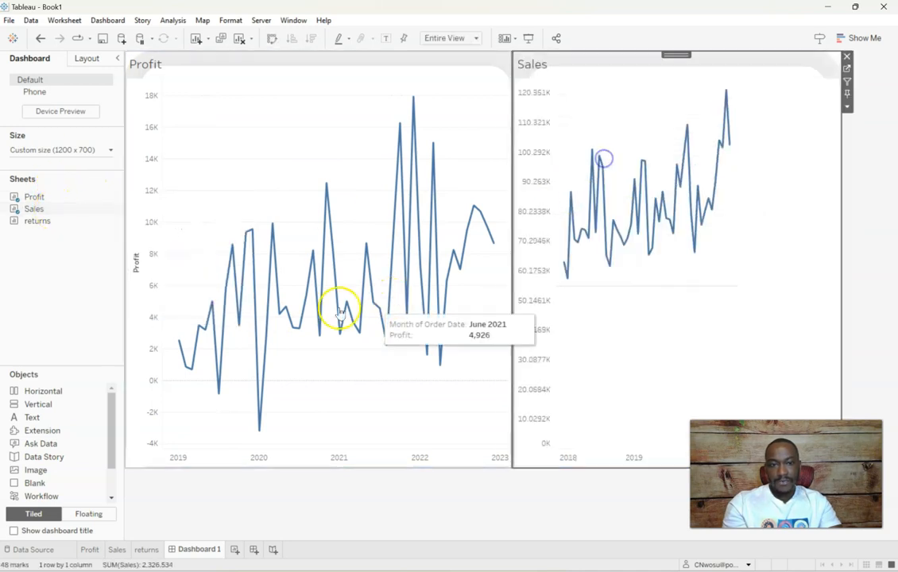
drag(577, 422, 595, 433)
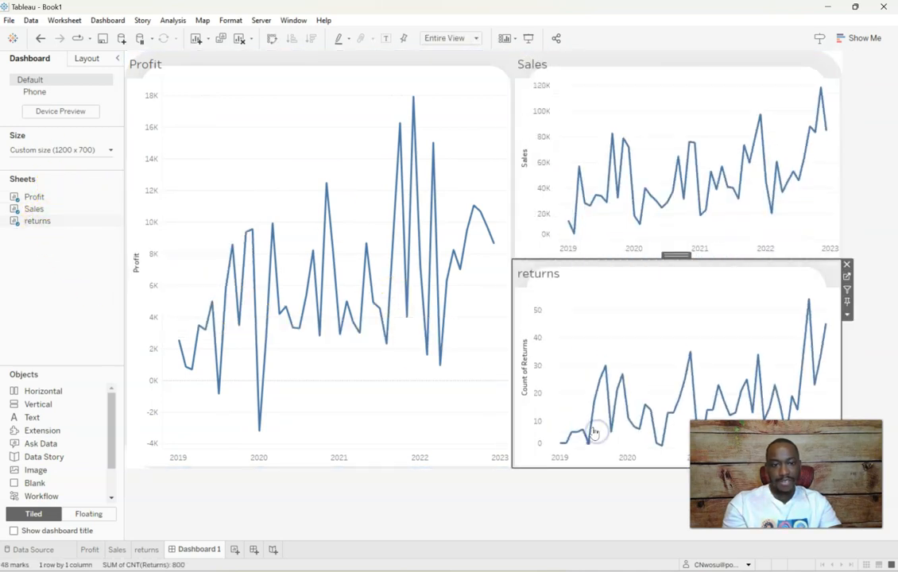
click(591, 433)
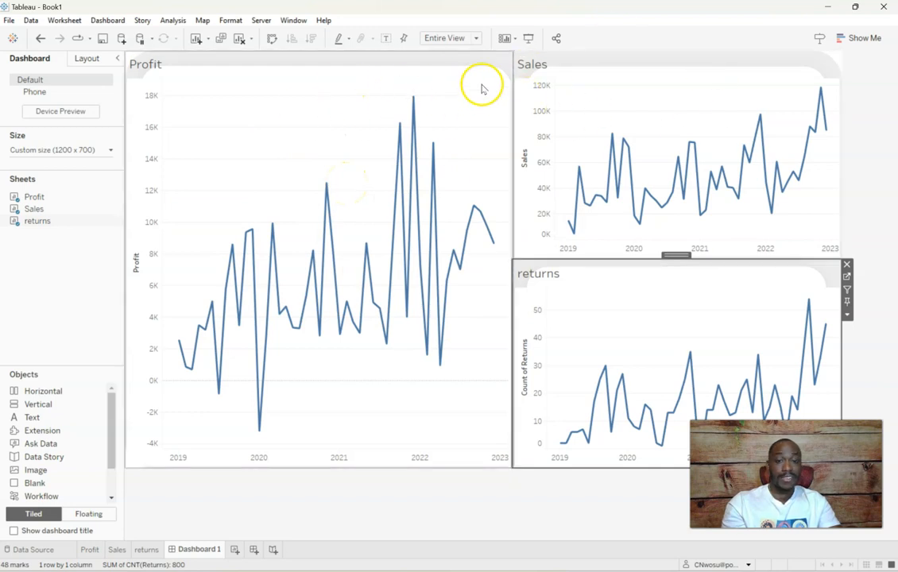
Set the Profit chart's worksheet shading to None so the background image shows through
right_click(287, 104)
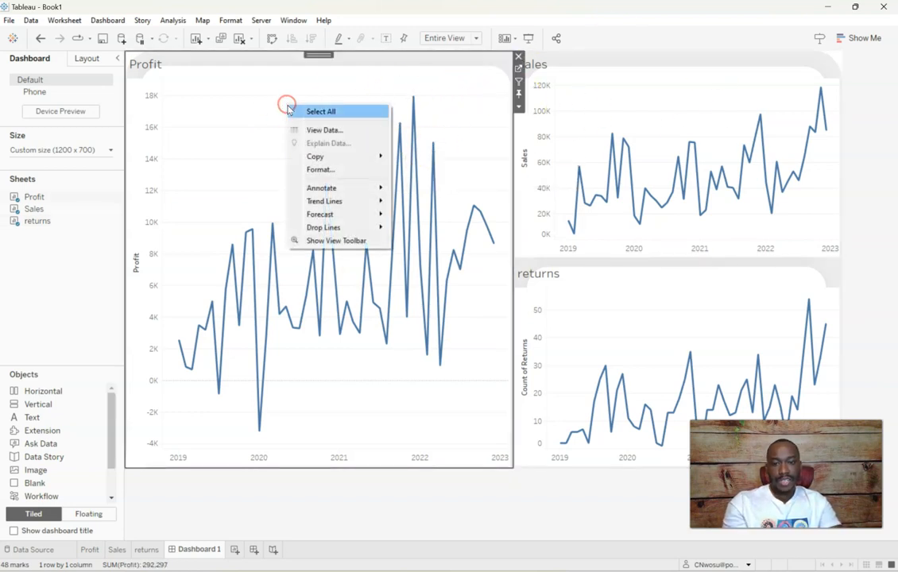
click(355, 169)
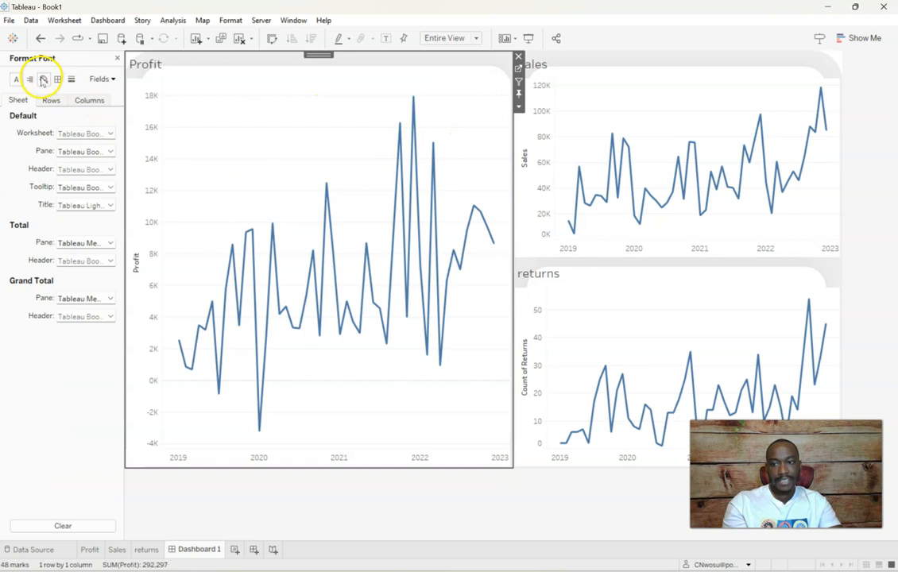
click(43, 80)
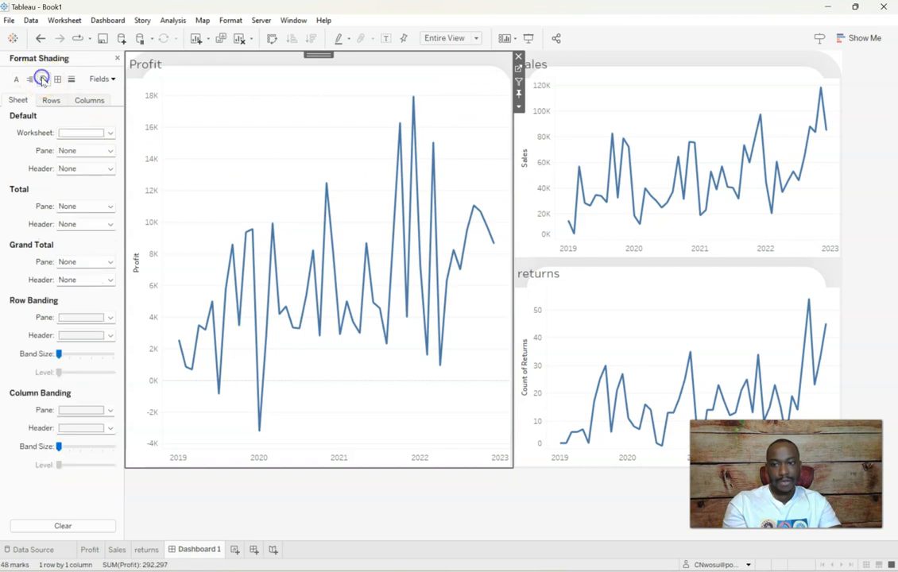
click(81, 134)
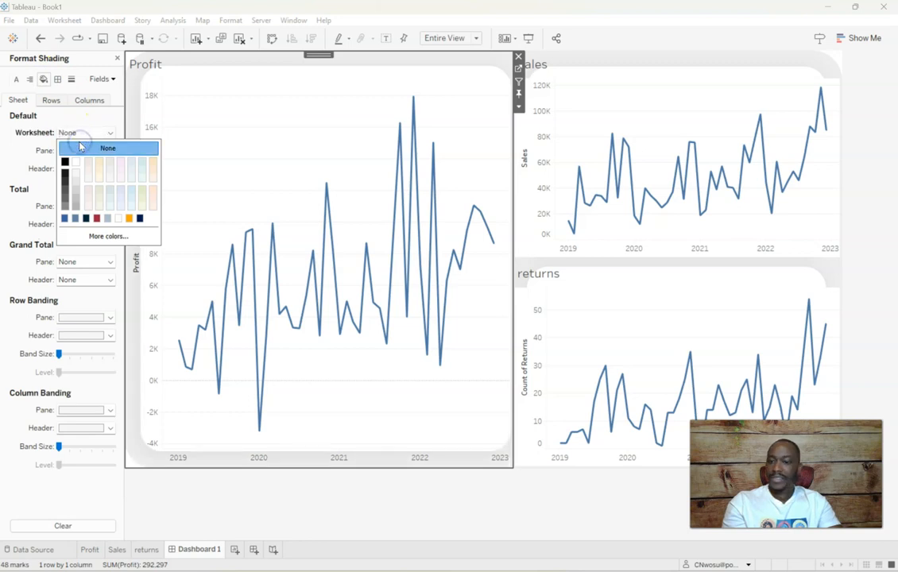
Set the worksheet shading of the Sales and returns charts to None
click(650, 103)
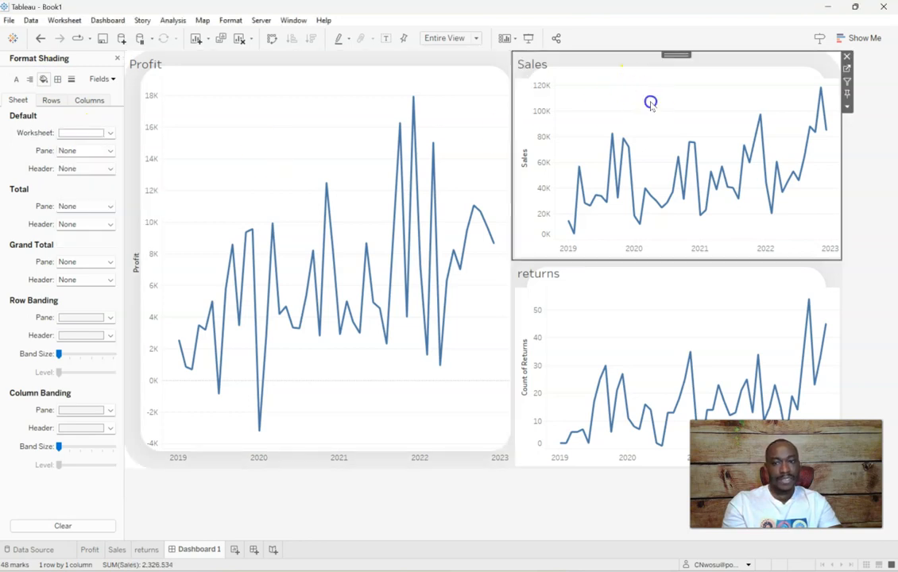
click(80, 132)
click(85, 147)
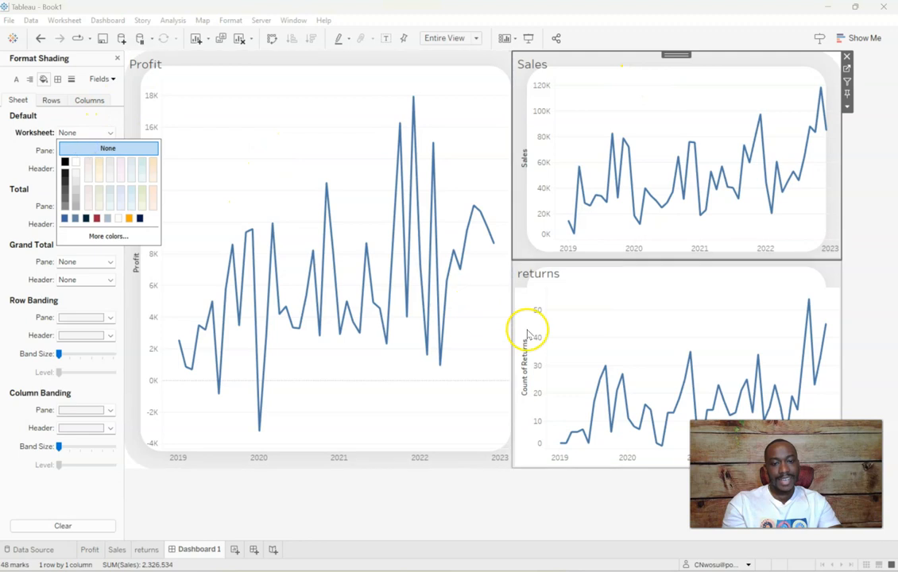
click(559, 278)
click(76, 132)
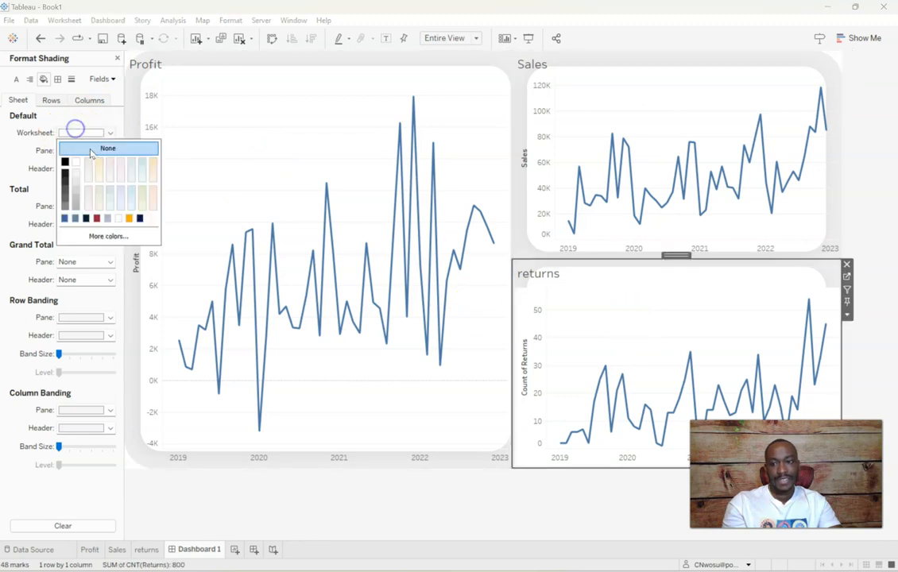
click(89, 147)
click(878, 198)
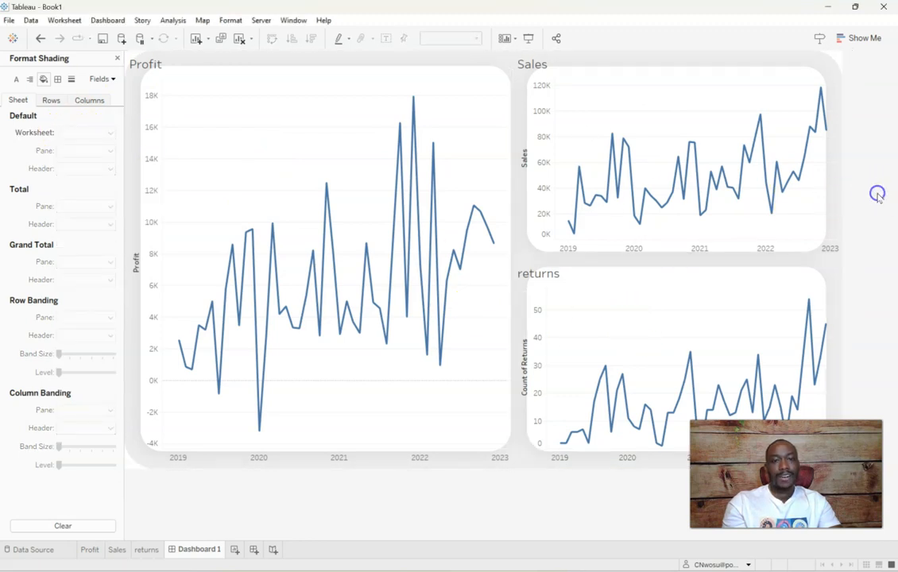
Close the shading settings and try an outer padding of 40 on all sides of the Profit chart
click(236, 108)
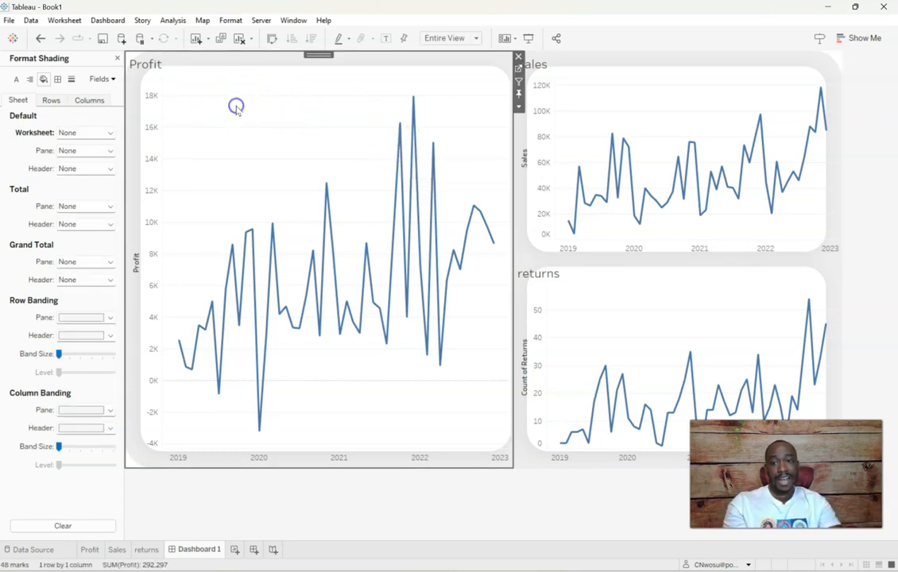
click(119, 56)
click(87, 58)
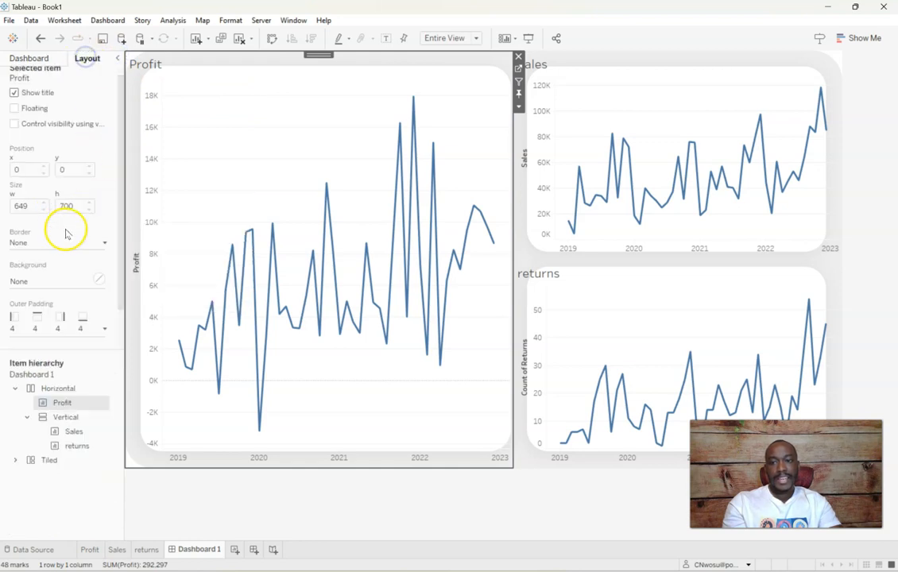
scroll(66, 233, down, 2)
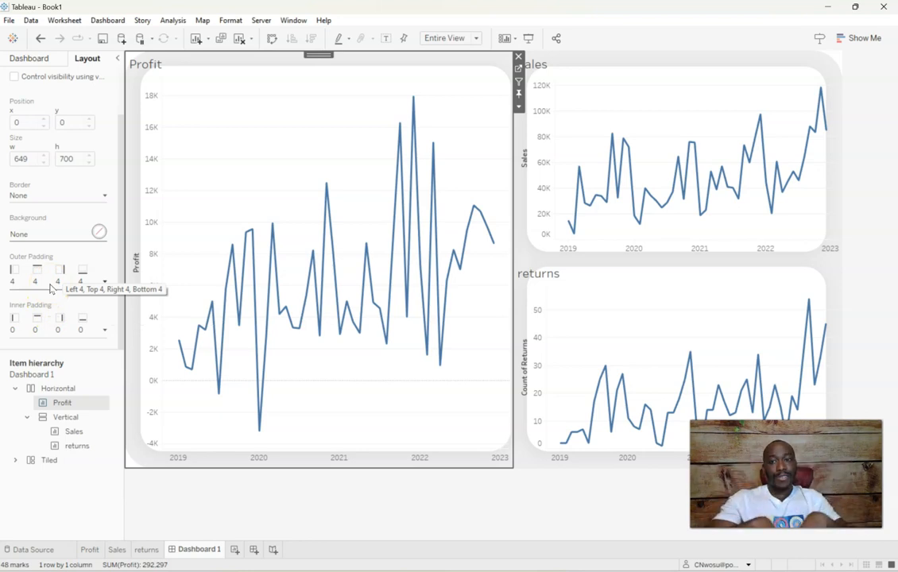
click(104, 281)
click(58, 326)
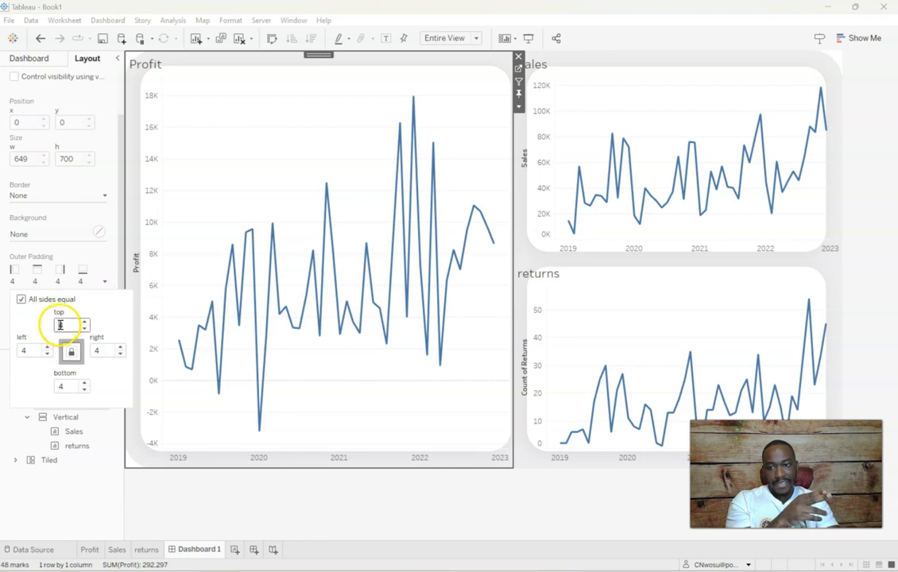
text(40)
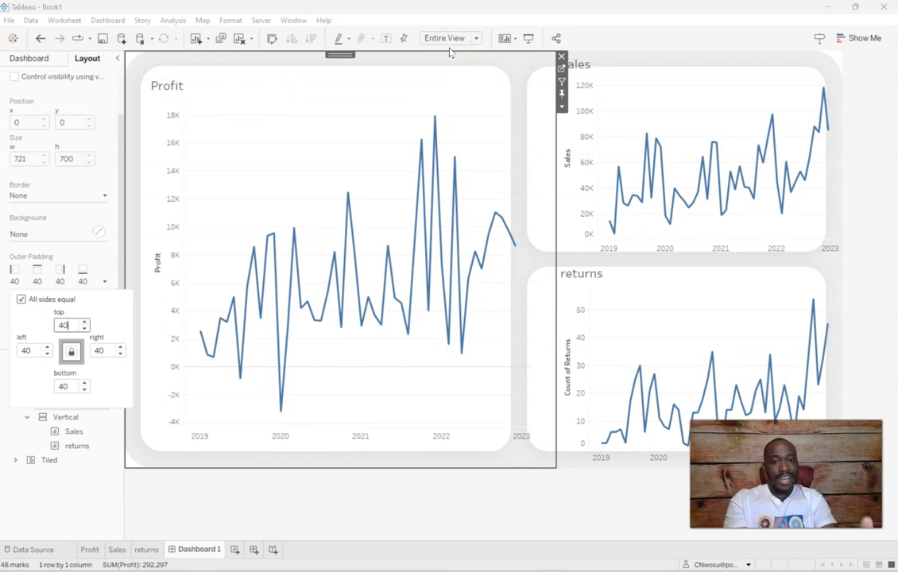
Set the Profit chart's outer padding to 0 on all sides
double_click(63, 325)
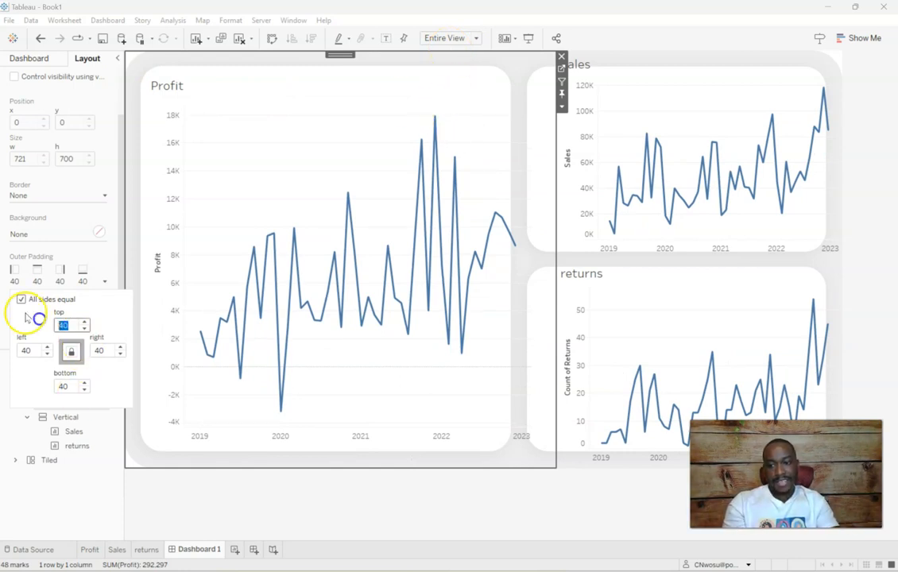
text(0)
key(Tab)
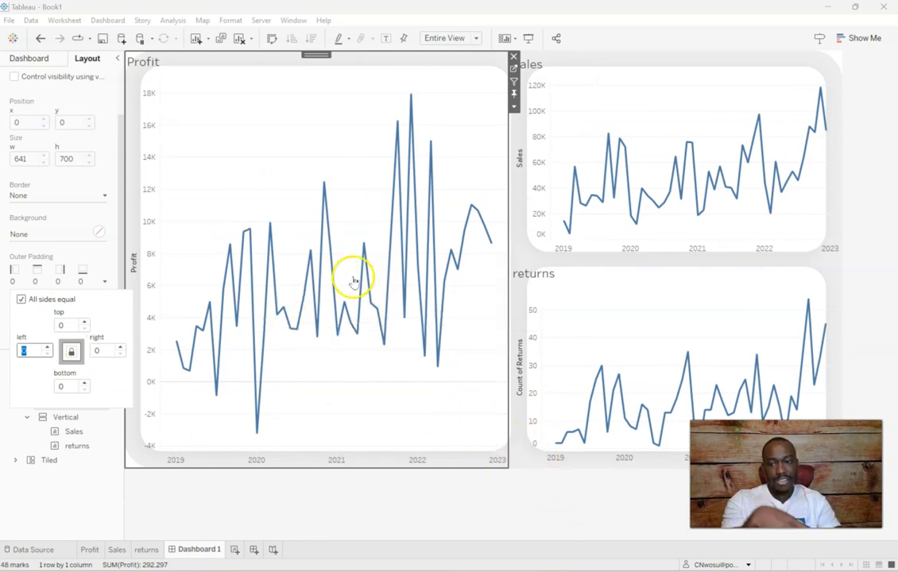
click(121, 235)
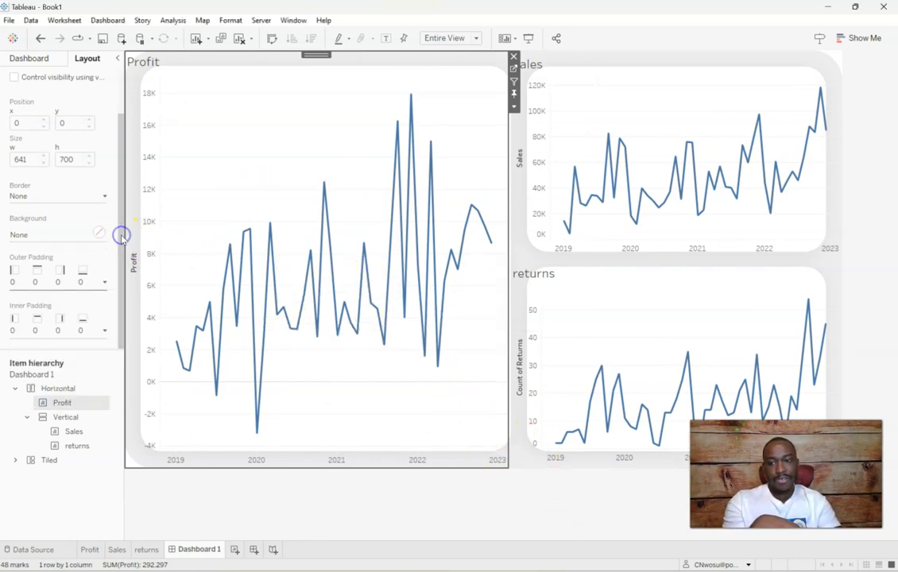
Set the Profit chart's inner padding to 50 on all sides
click(104, 330)
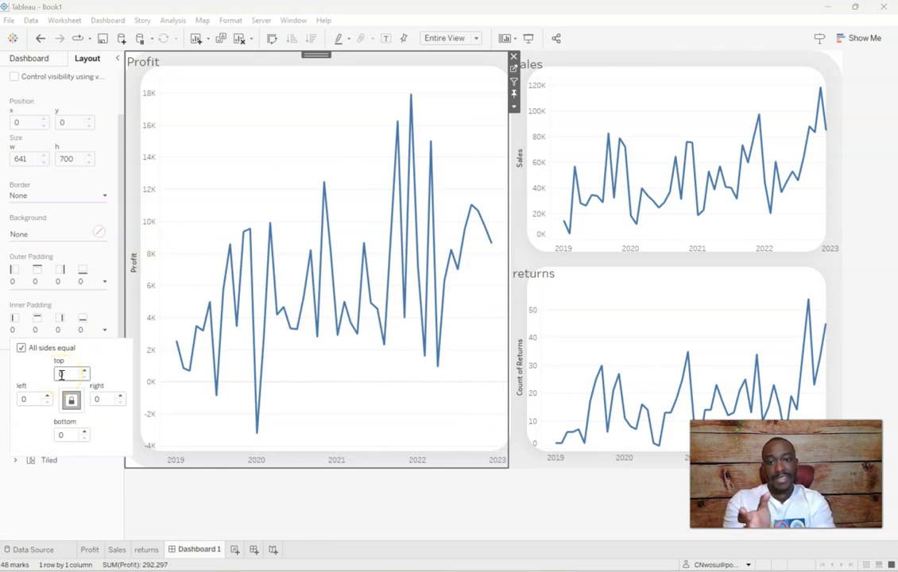
click(56, 372)
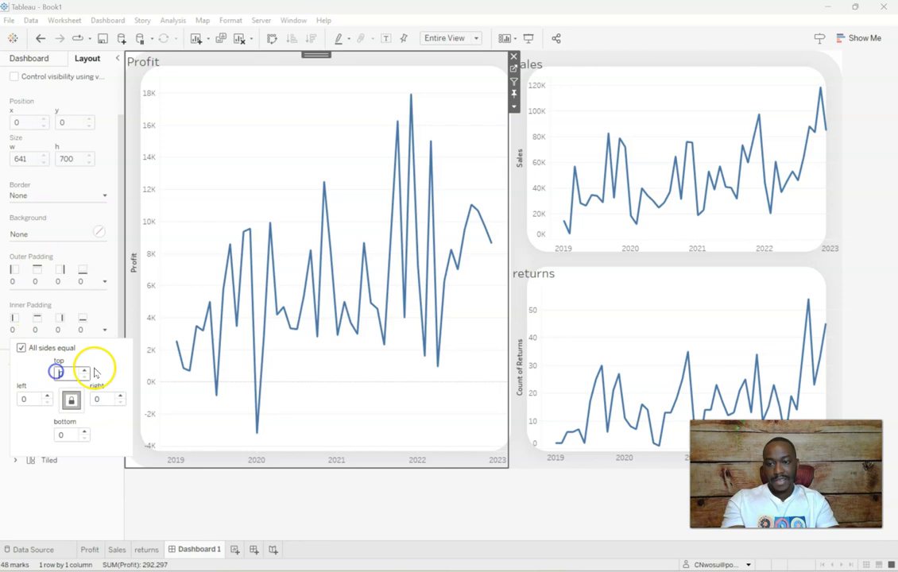
text(50)
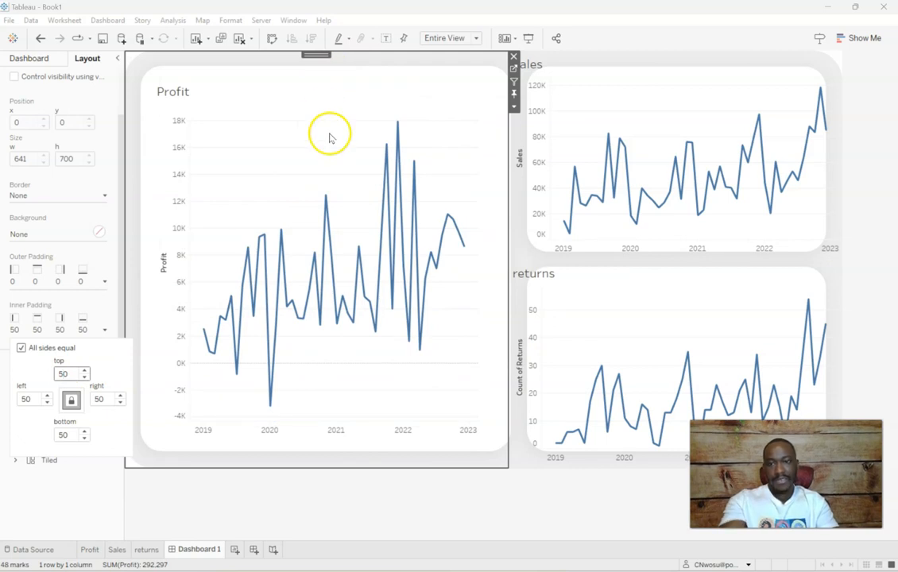
Set the Sales chart's outer padding to 0 on all sides
click(585, 72)
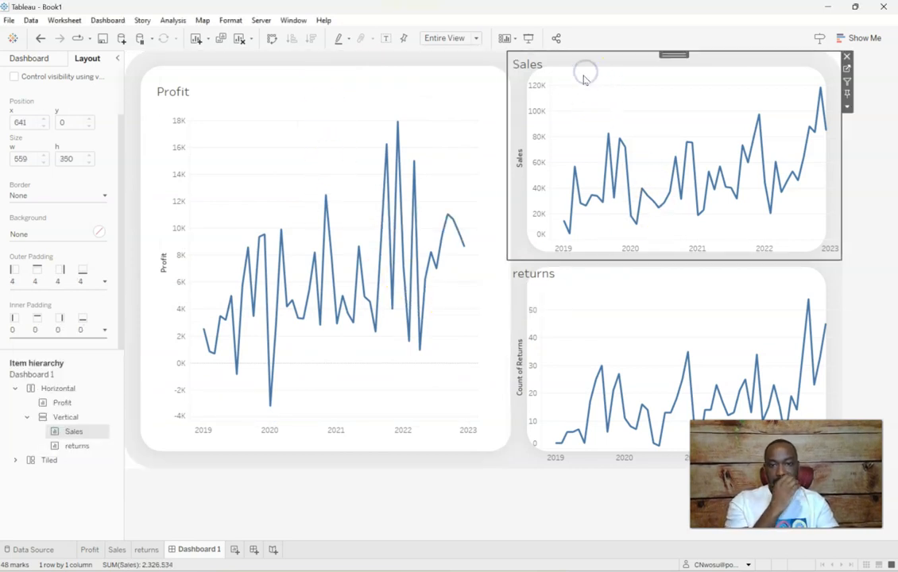
click(104, 281)
drag(77, 324, 47, 322)
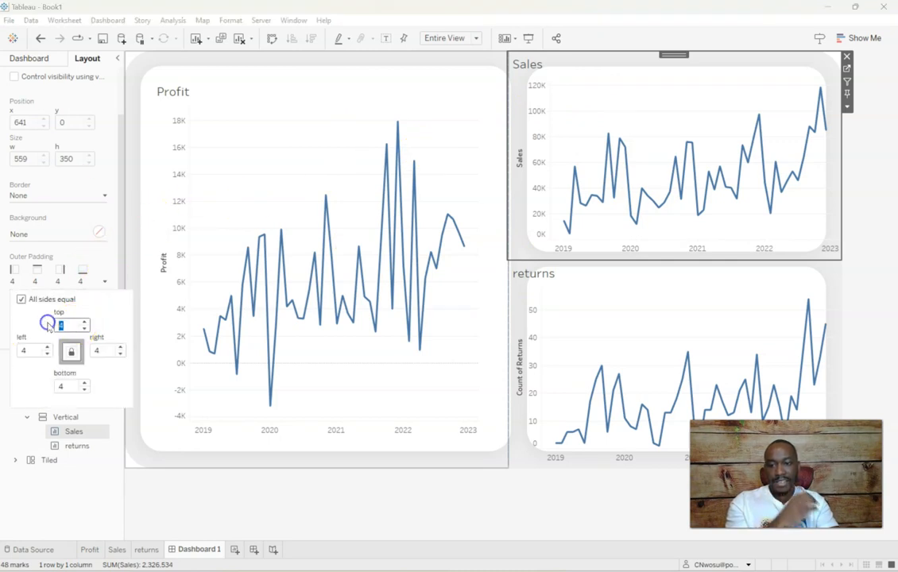
text(0)
key(Tab)
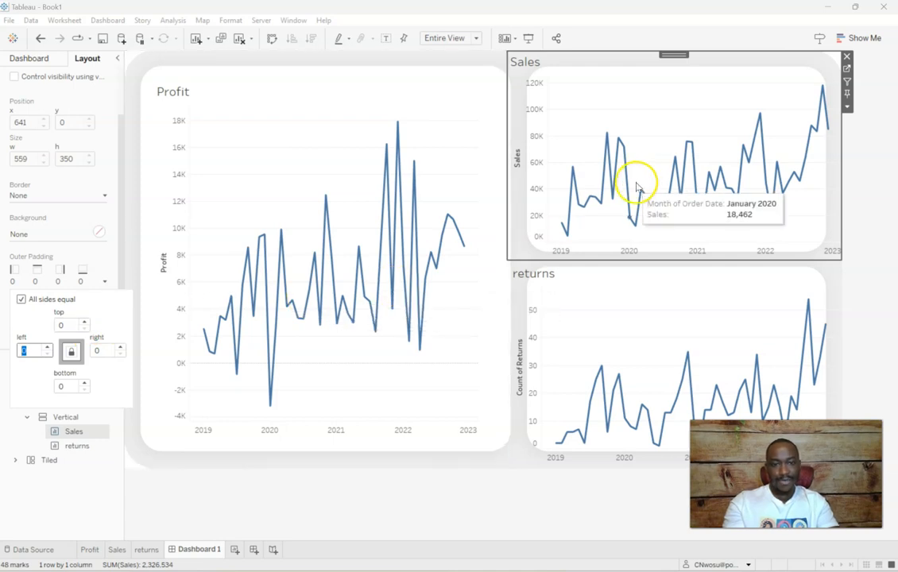
Widen the Profit chart to about 645 px by moving the divider between it and the Sales and returns charts
click(492, 296)
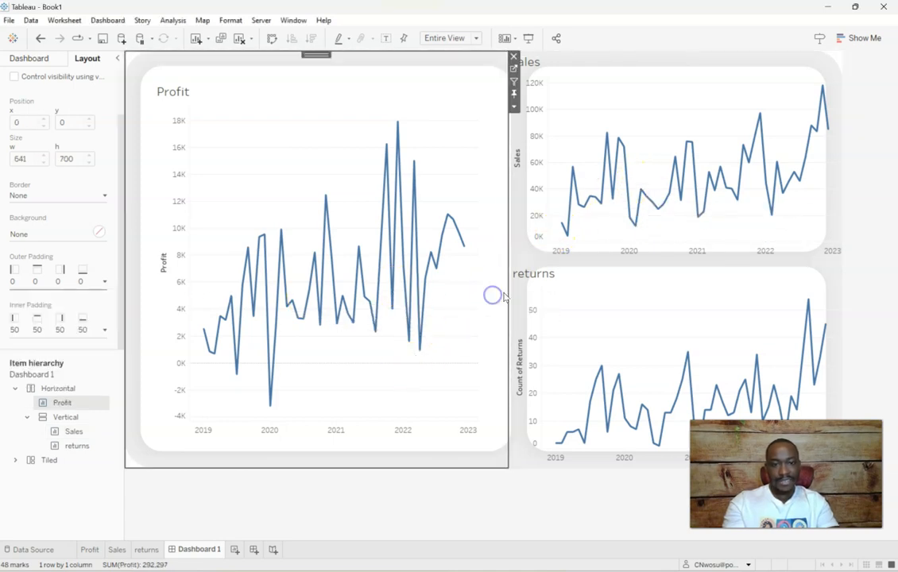
click(520, 236)
click(520, 197)
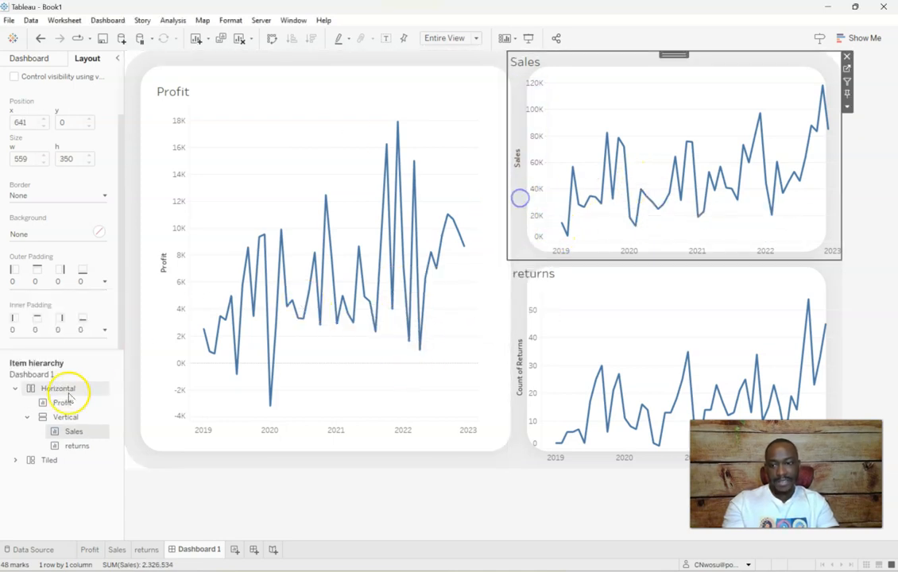
click(43, 417)
click(508, 277)
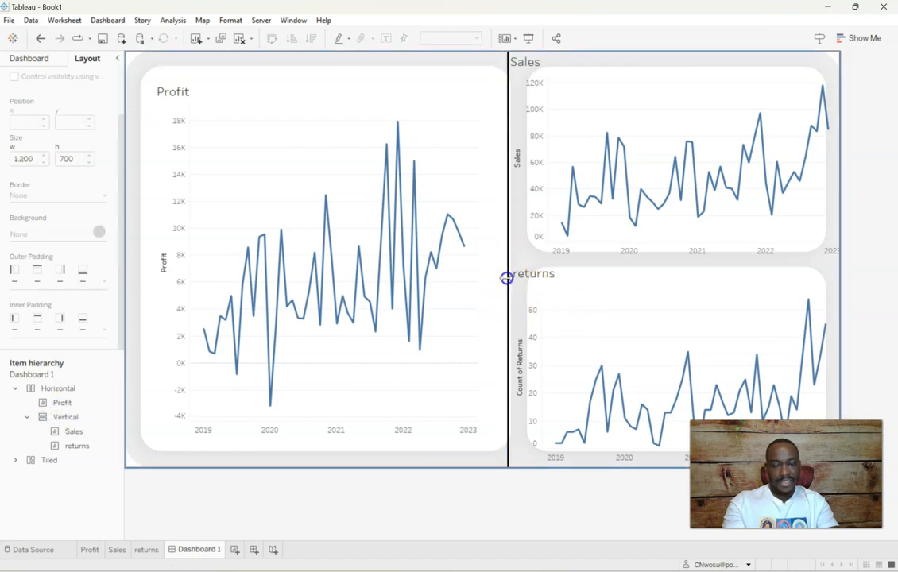
click(564, 299)
click(553, 227)
Set the Sales chart's inner padding to 40 on all sides
click(567, 96)
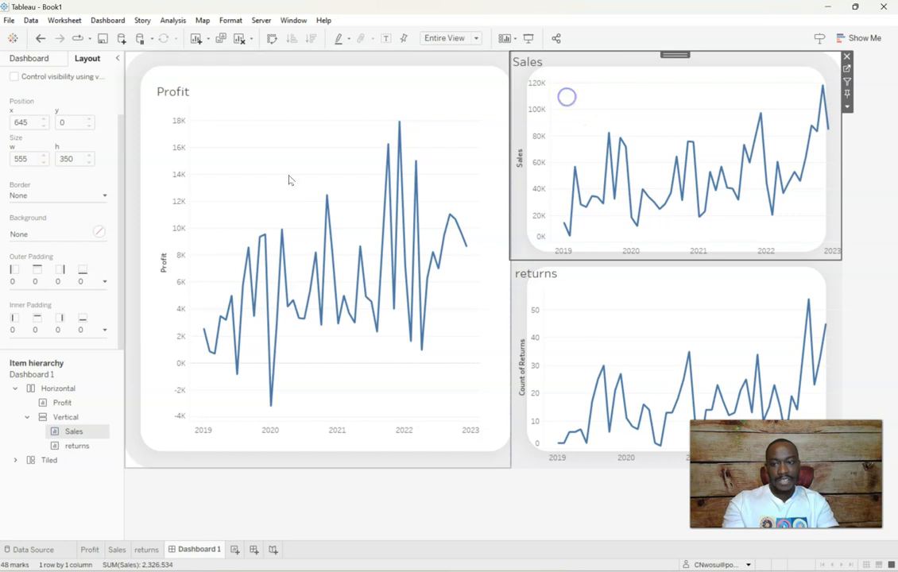
click(104, 330)
click(57, 374)
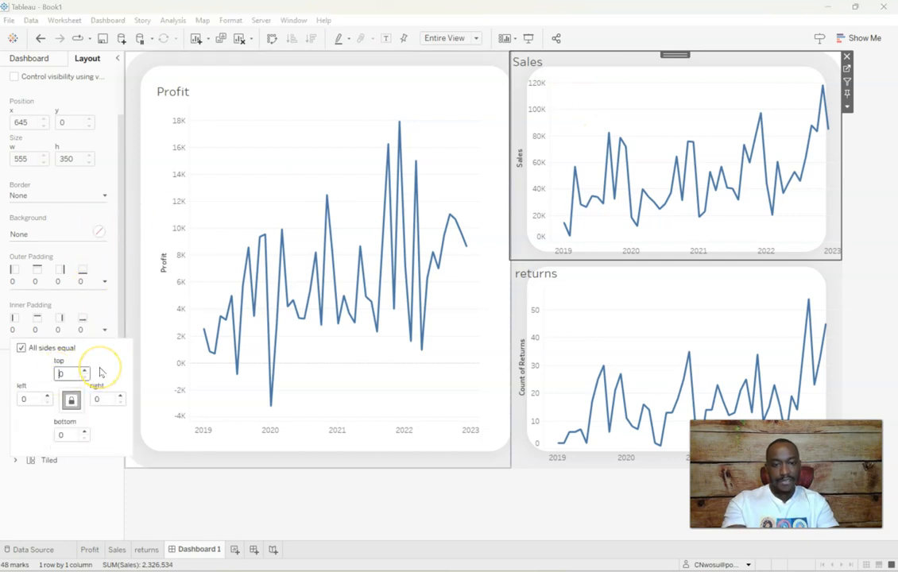
text(40)
key(Return)
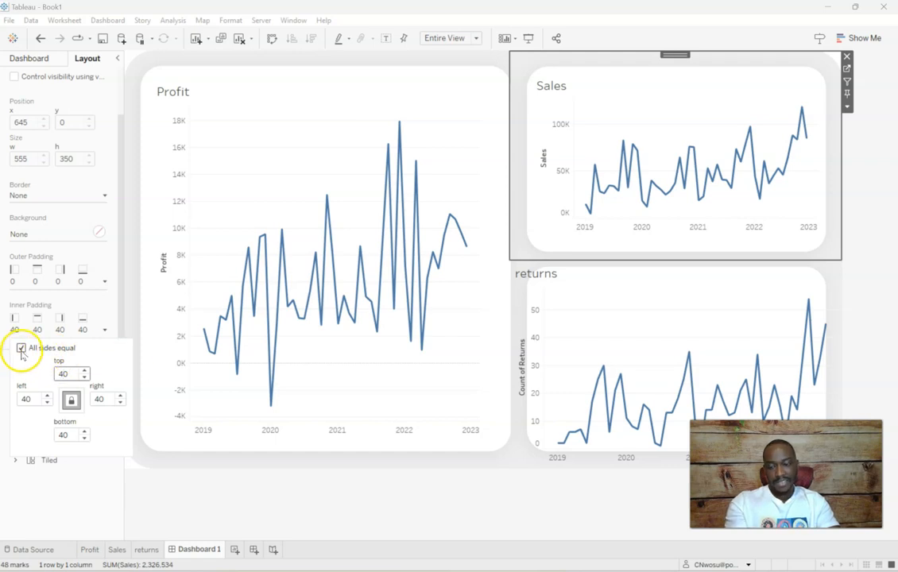
Allow unequal sides for the Sales chart's inner padding and set its left and right values to 60
click(25, 399)
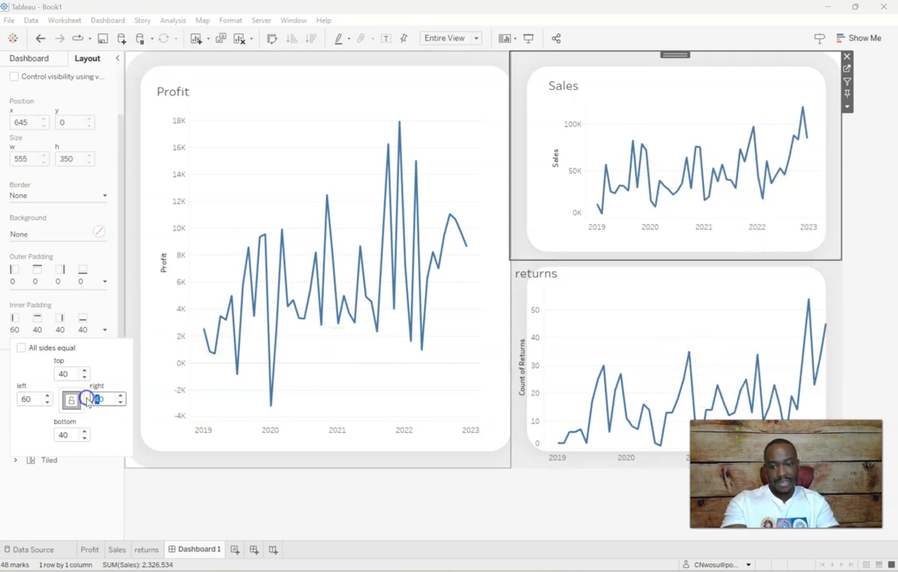
text(50)
key(Return)
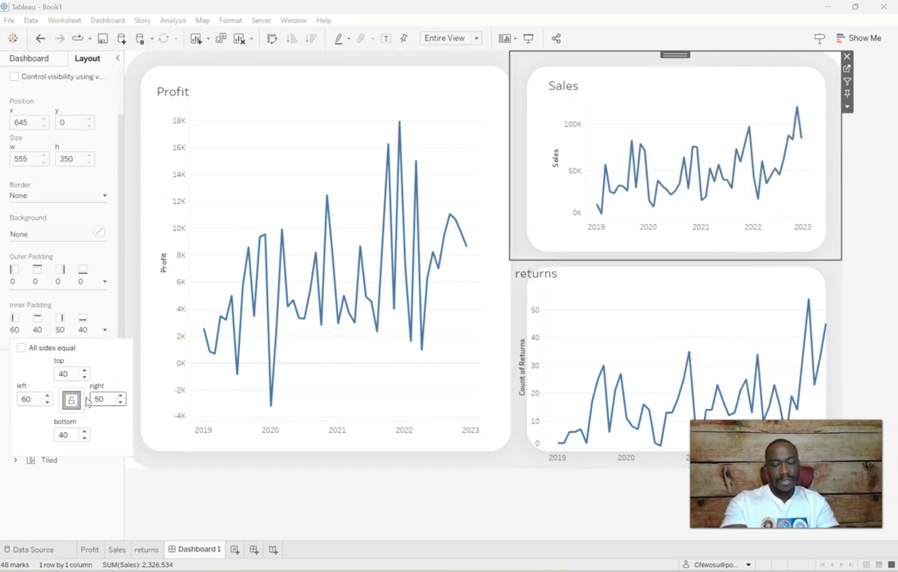
key(BackSpace)
text(6)
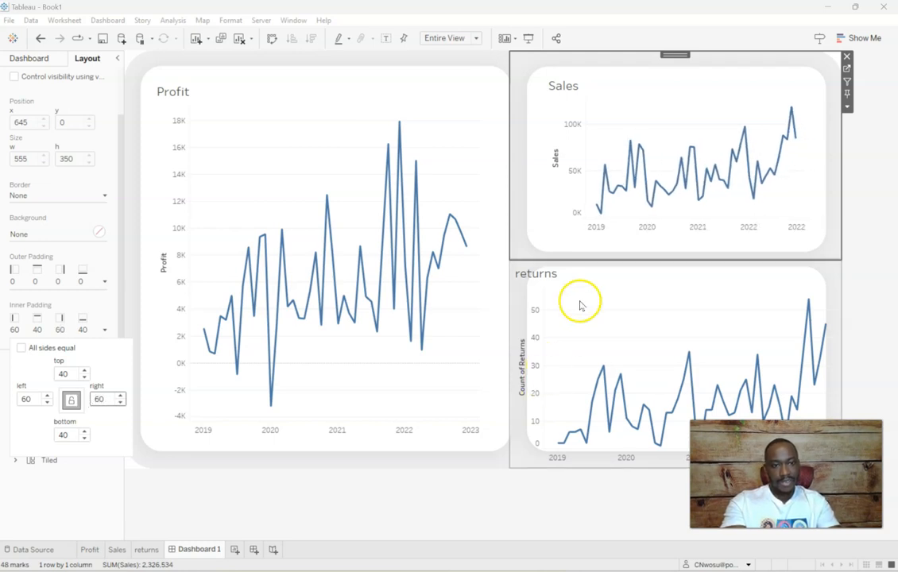
Slightly narrow the vertical axis area of the Sales chart
click(560, 139)
mouse_move(585, 141)
mouse_down()
mouse_move(574, 141)
mouse_move(578, 126)
mouse_up()
click(568, 121)
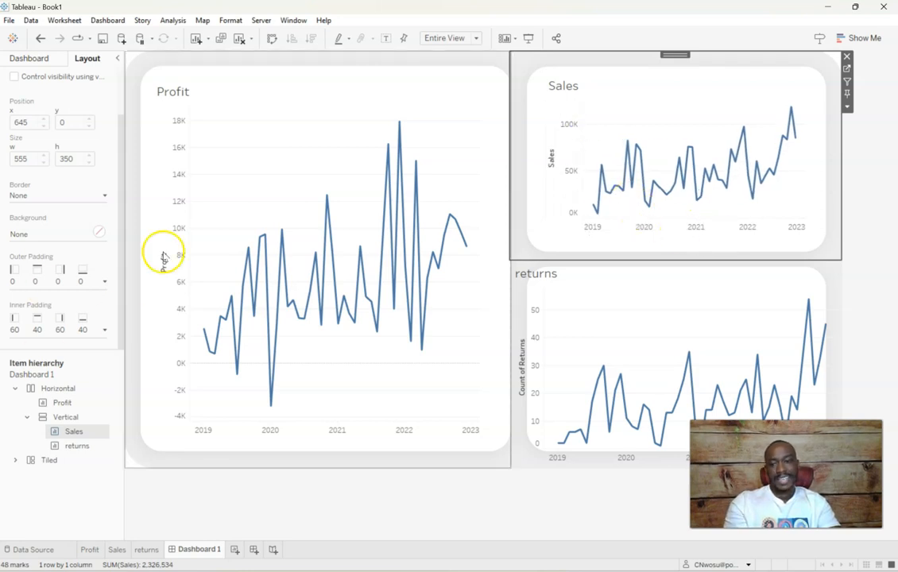
Set the returns chart's outer padding to 0 on all sides
click(581, 277)
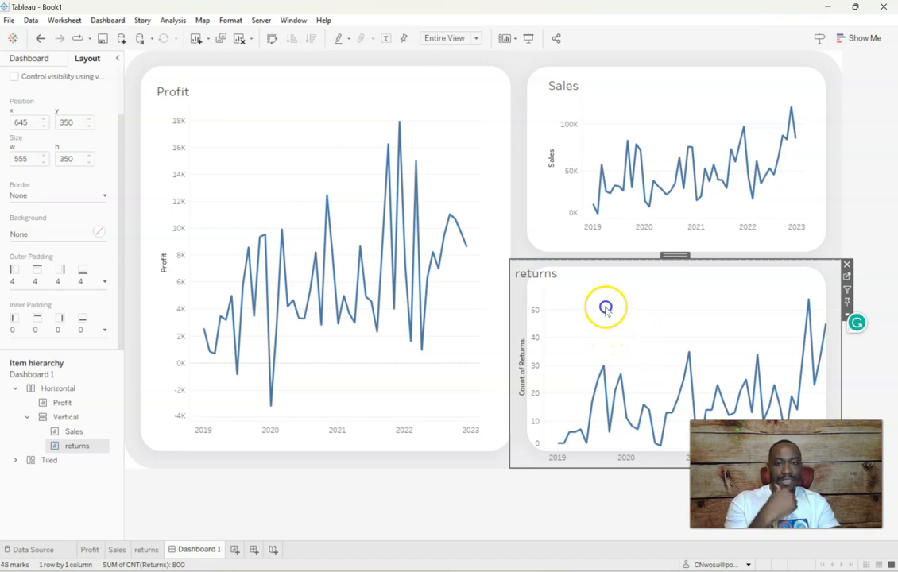
click(104, 281)
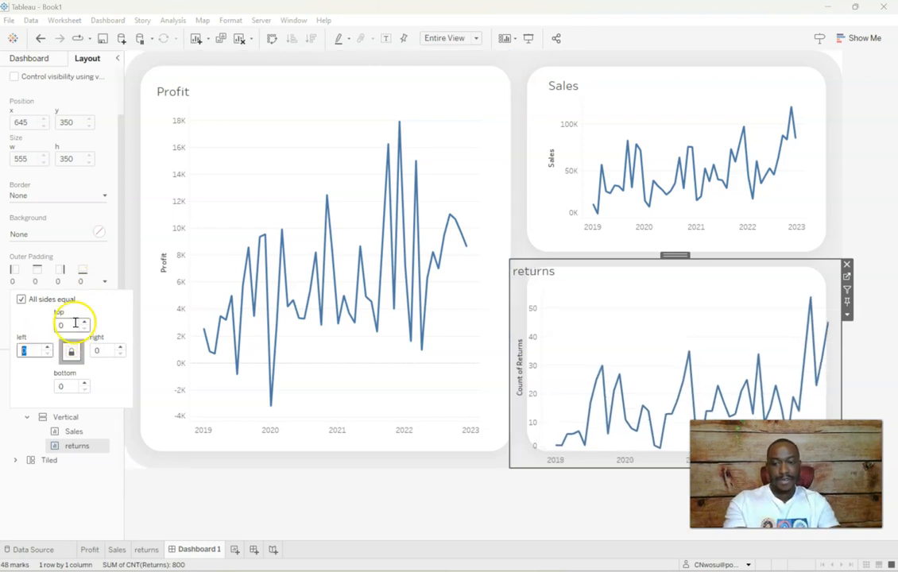
click(116, 232)
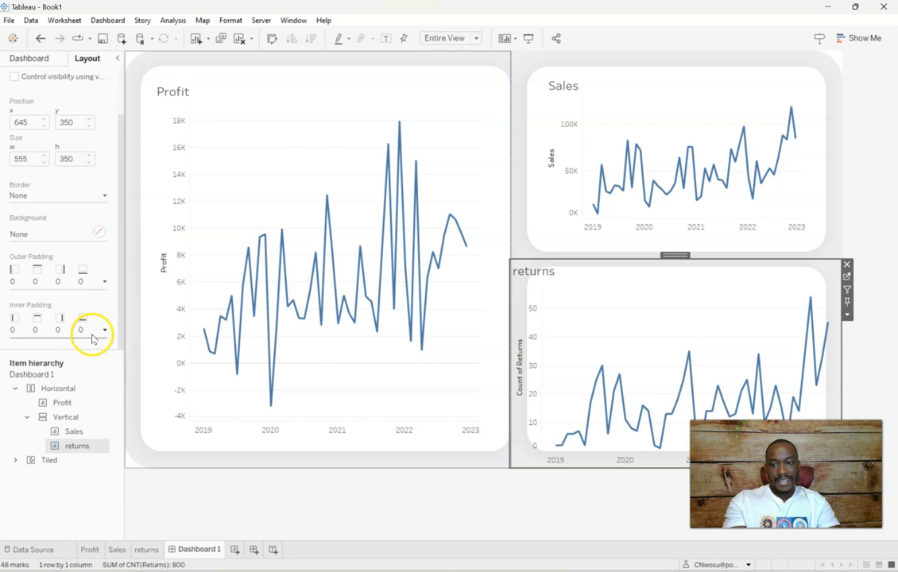
Check the Sales chart's inner padding values on each side as a reference for the returns chart
click(105, 331)
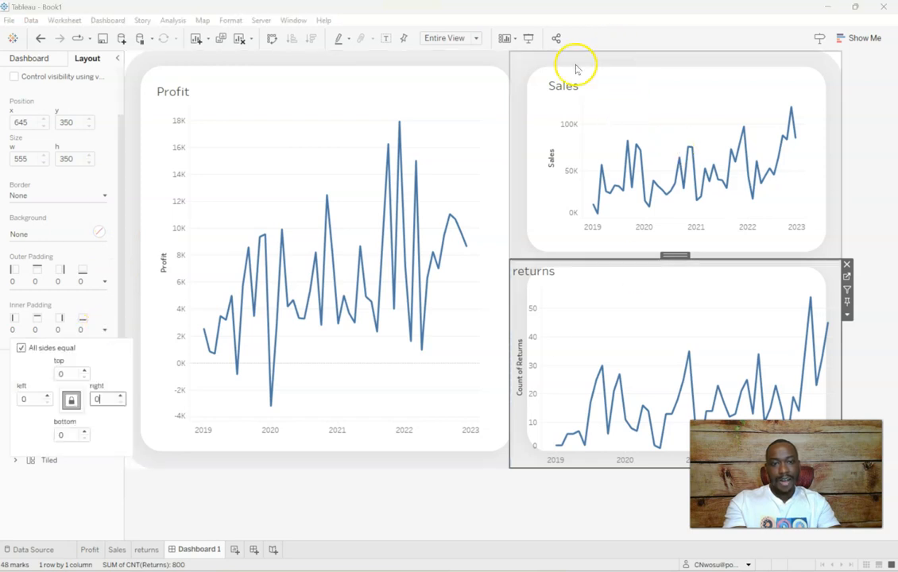
click(634, 73)
click(104, 330)
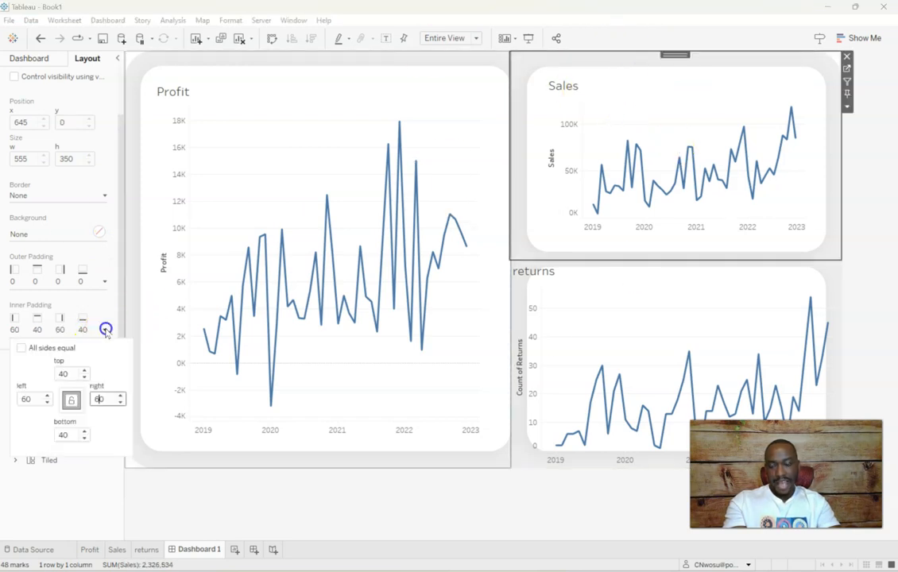
click(100, 399)
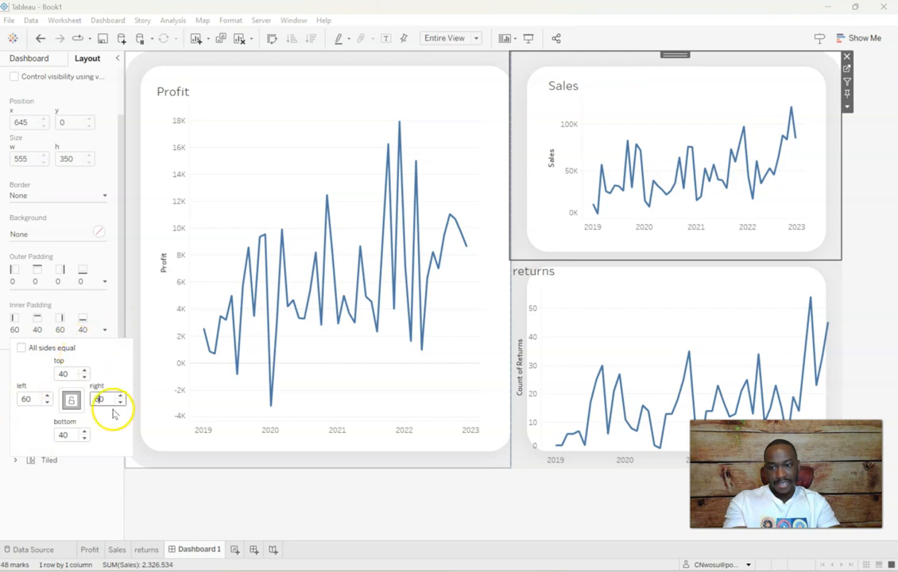
Allow unequal sides for the returns chart's inner padding and set its left and right values to 60
click(614, 292)
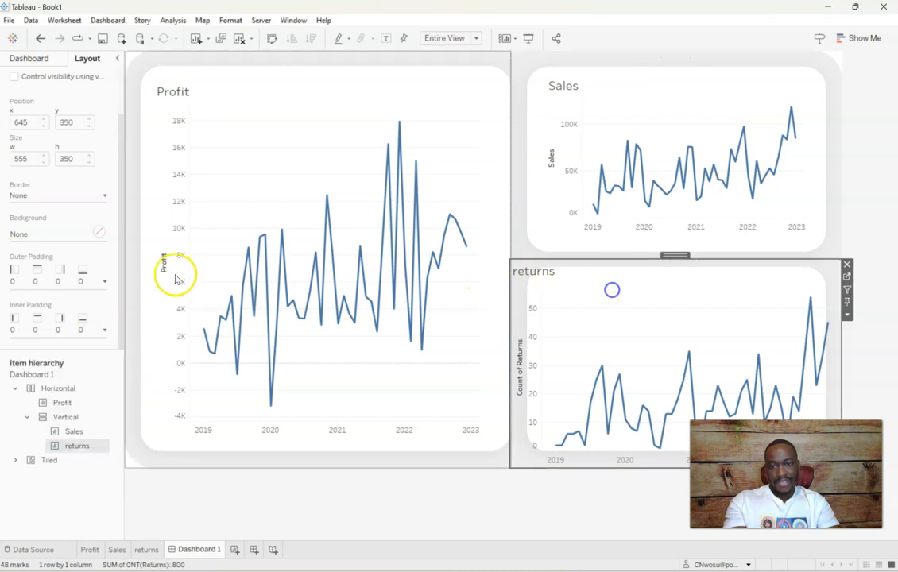
click(102, 328)
click(11, 234)
click(22, 395)
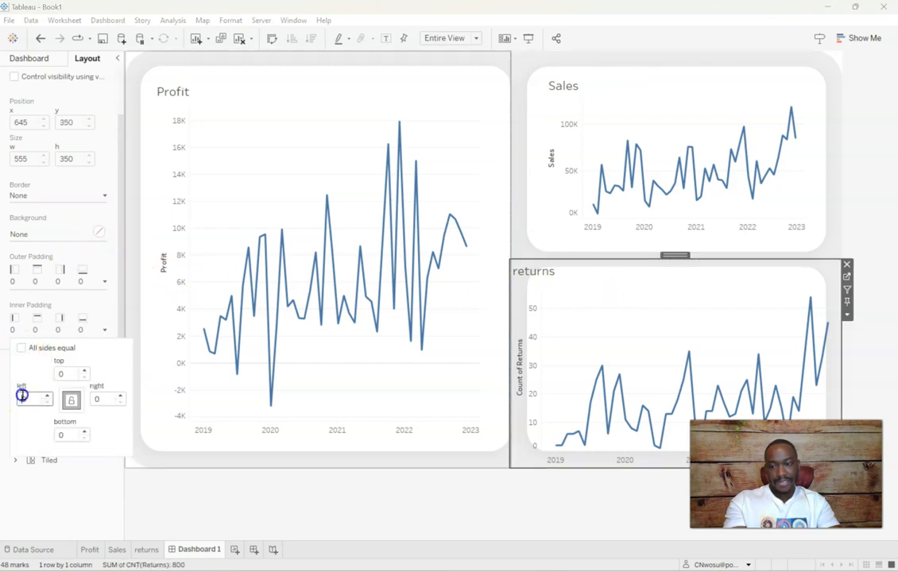
text(60)
key(Return)
click(95, 400)
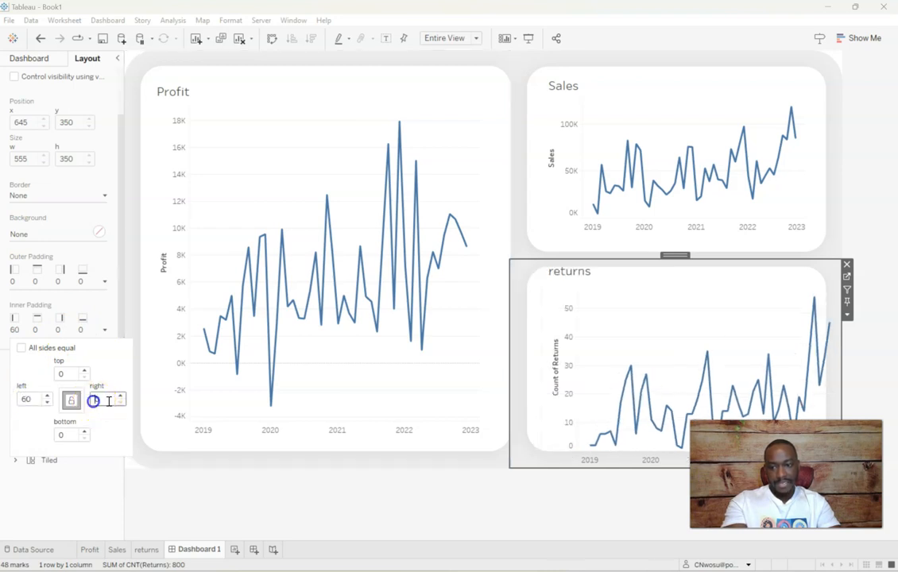
text(60)
Set the returns chart's top and bottom inner padding to 40 and close the padding settings
click(60, 374)
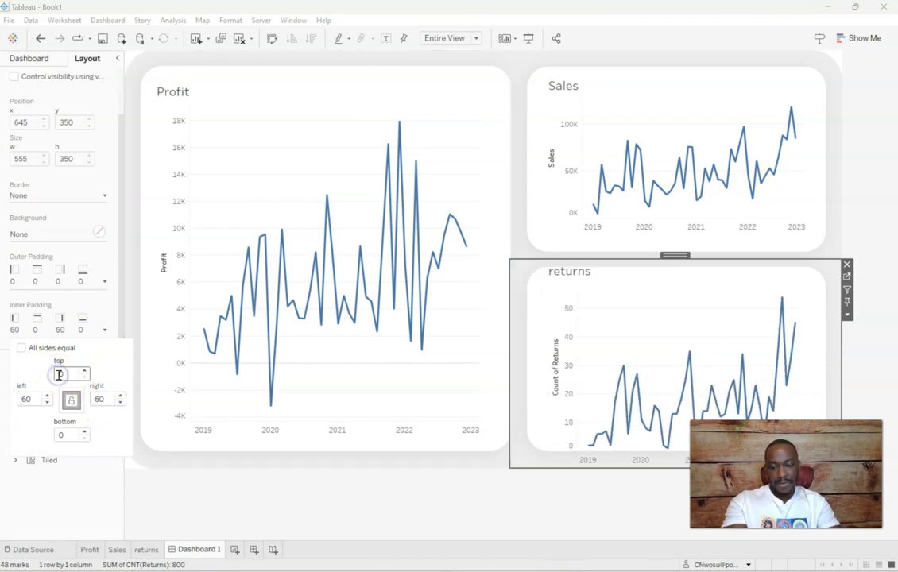
text(40)
key(Return)
click(59, 433)
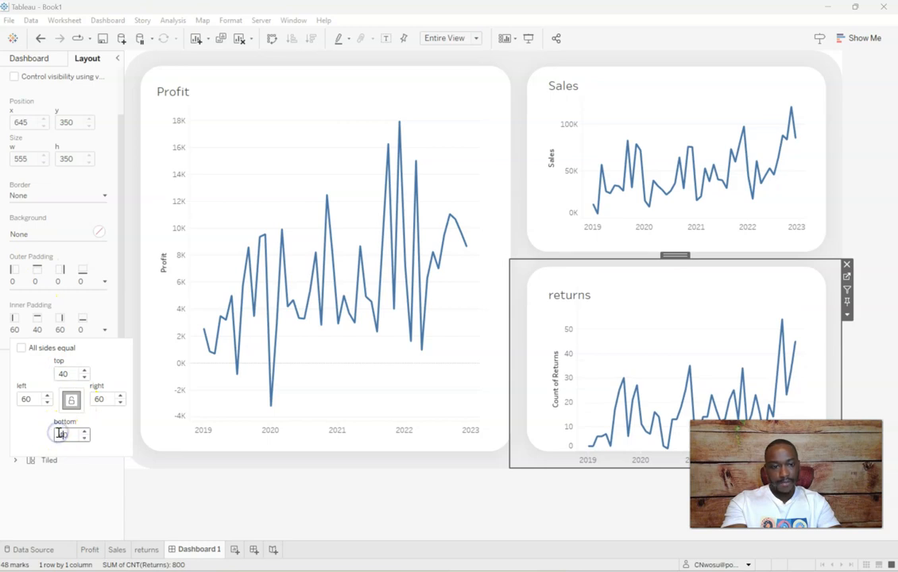
text(40)
key(Return)
click(737, 430)
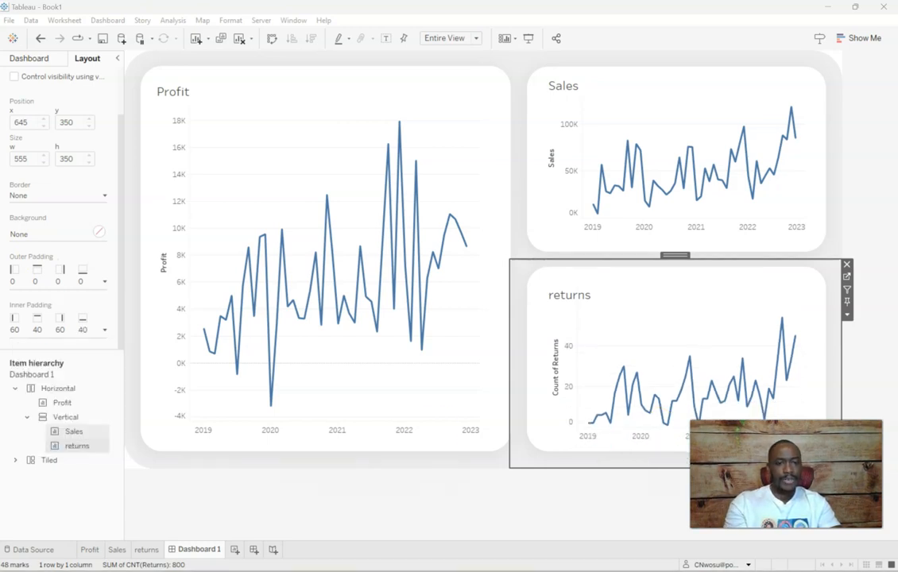
Deselect the charts and view the finished dashboard in presentation mode
click(886, 143)
click(763, 151)
click(236, 127)
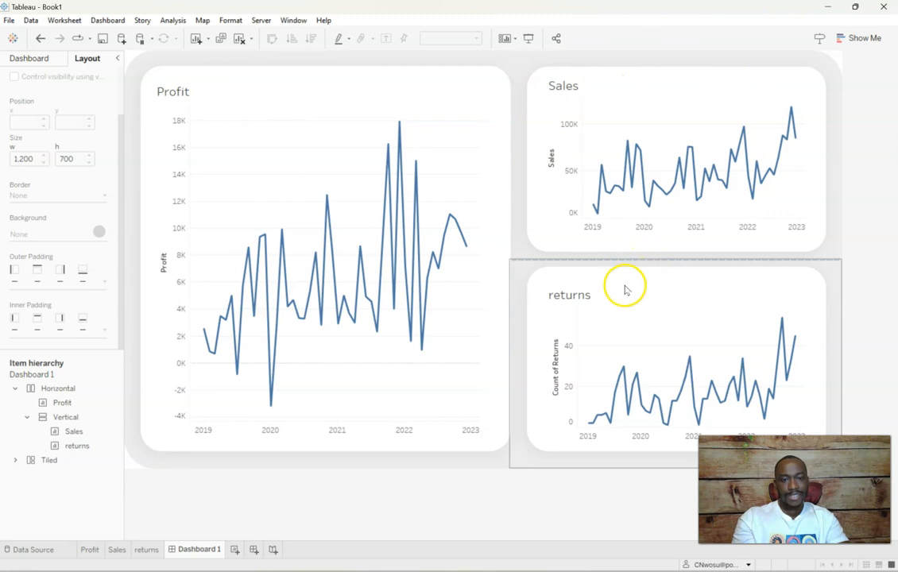
click(293, 20)
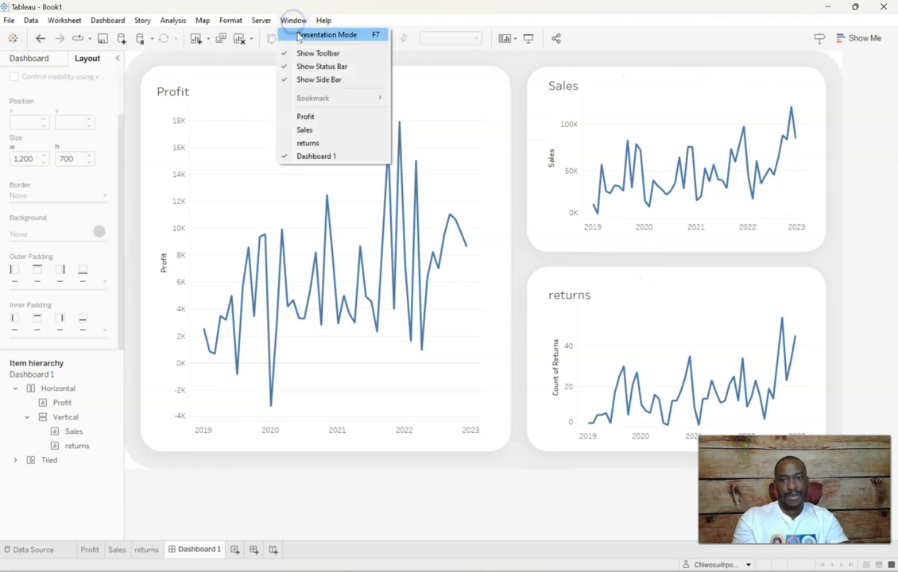
click(298, 34)
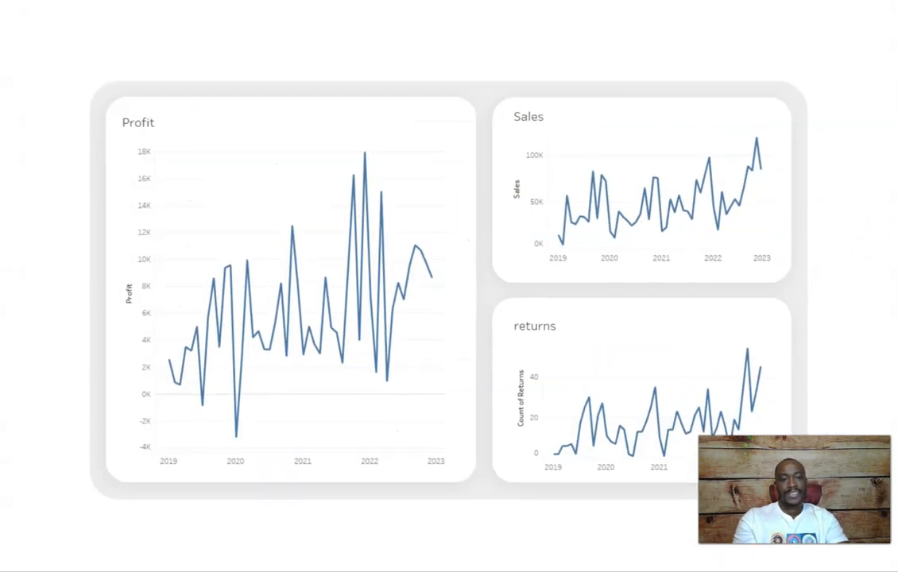